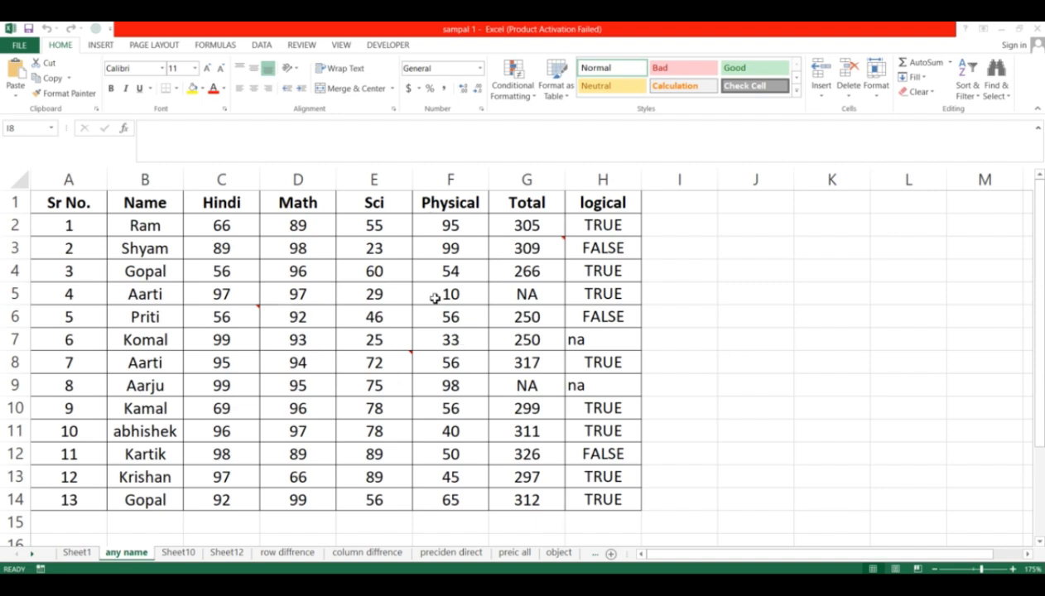
left_click(766, 270)
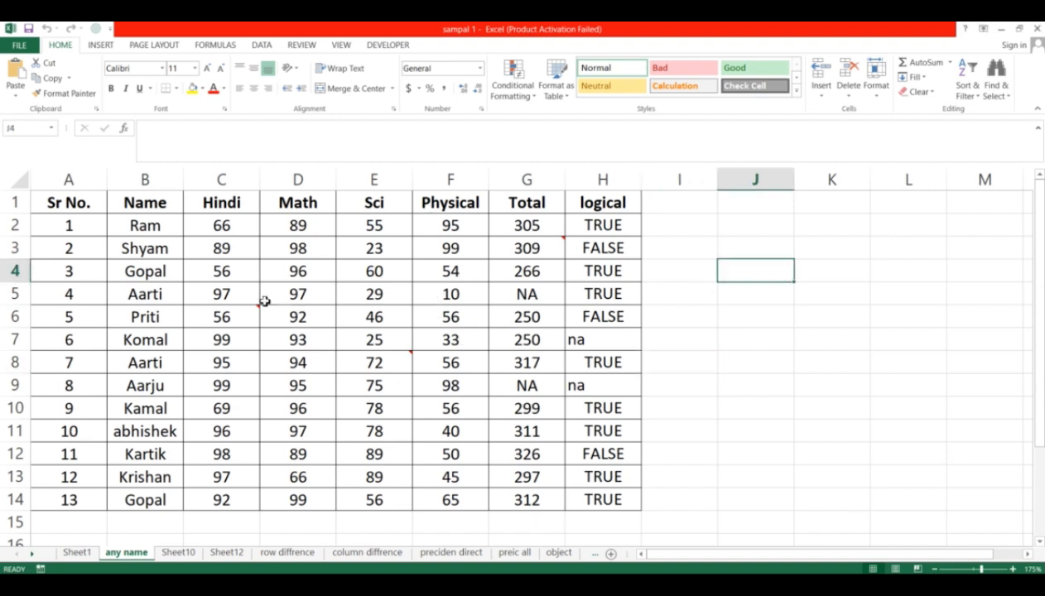
left_click(92, 371)
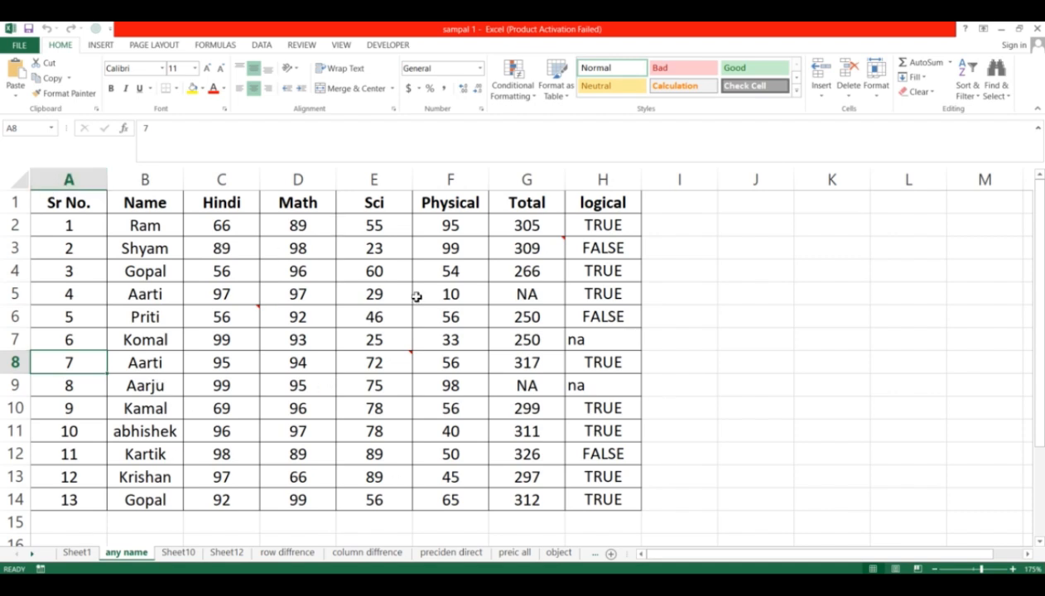
left_click(670, 356)
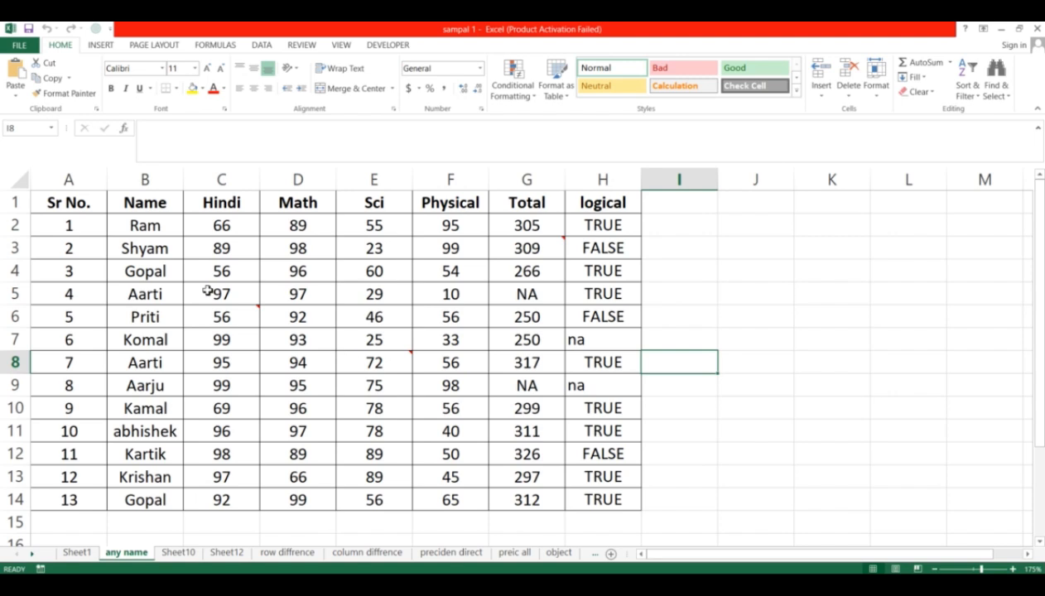
left_click(74, 248)
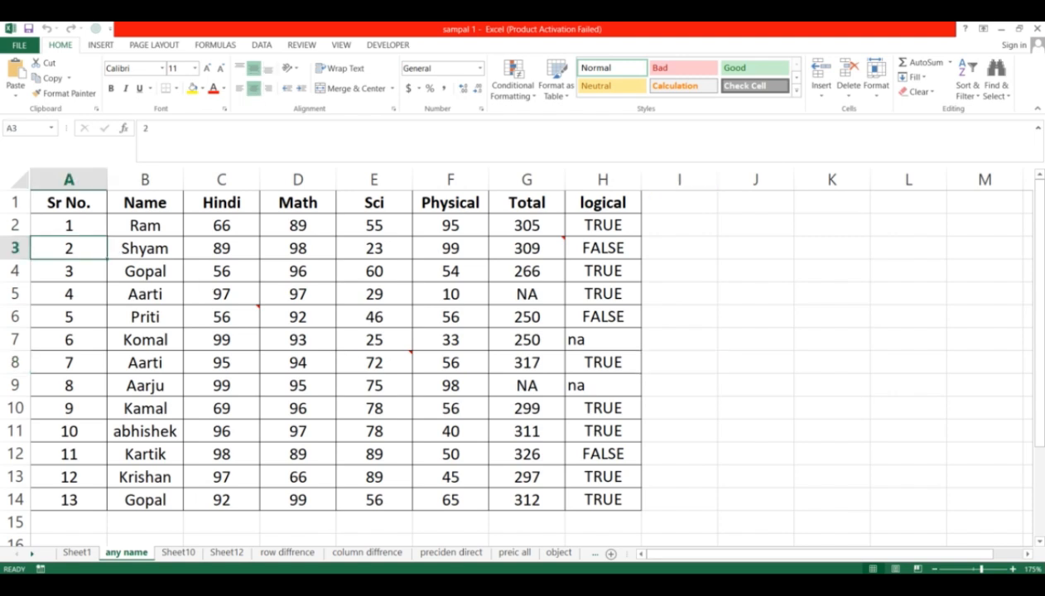
- Use Go To to jump to cell H8 in the marks table
left_click(1007, 101)
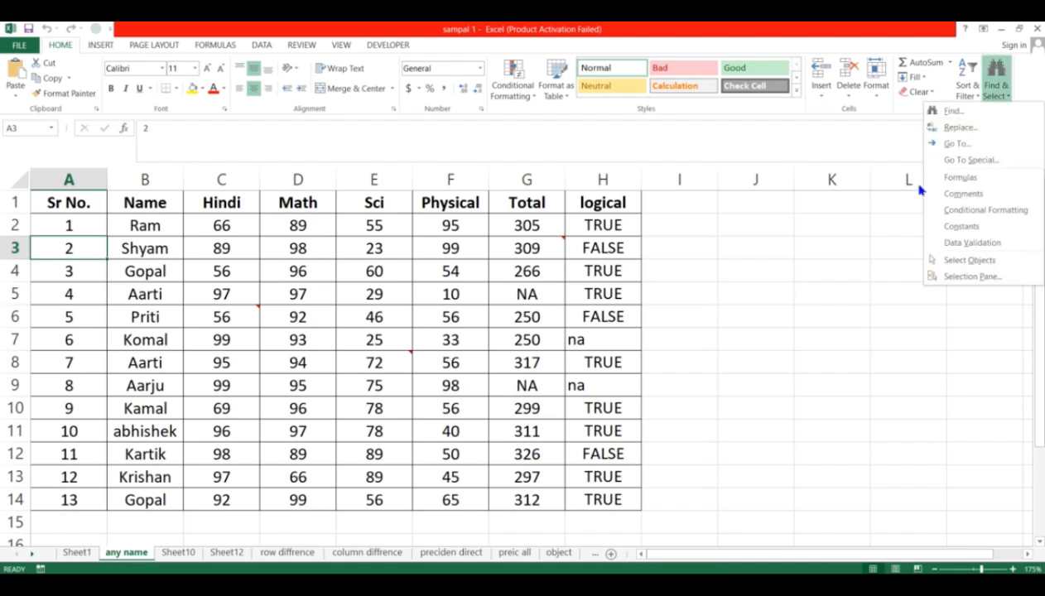
left_click(977, 149)
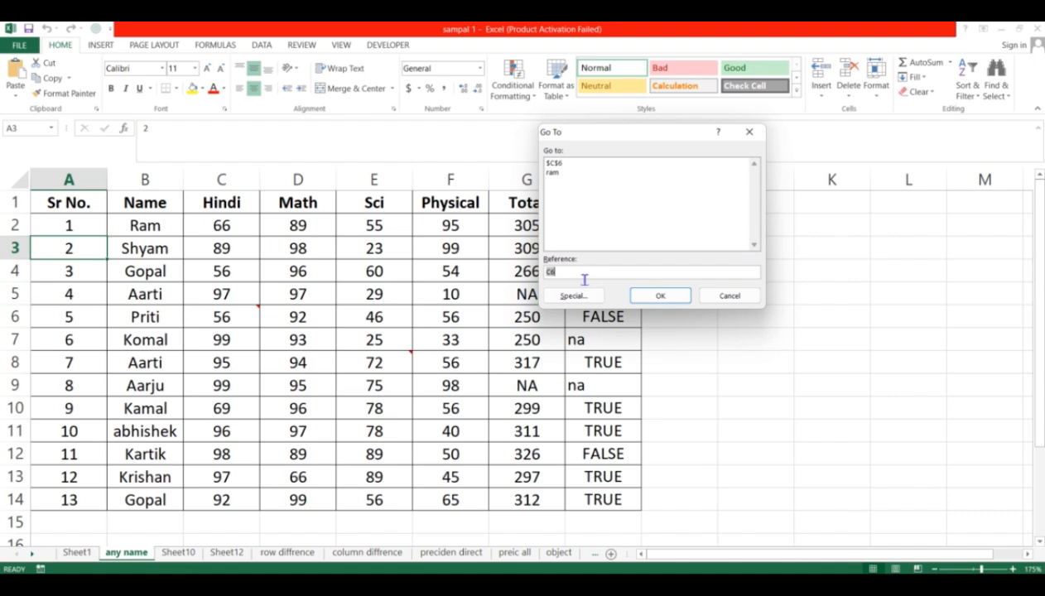
key("BackSpace")
left_click_drag(604, 134, 755, 82)
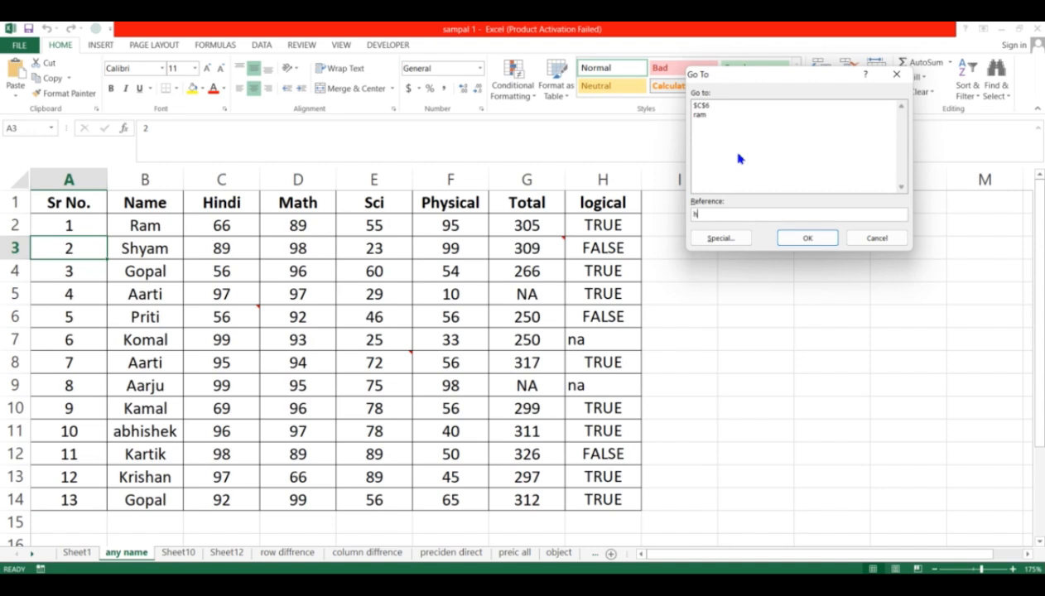
left_click(794, 236)
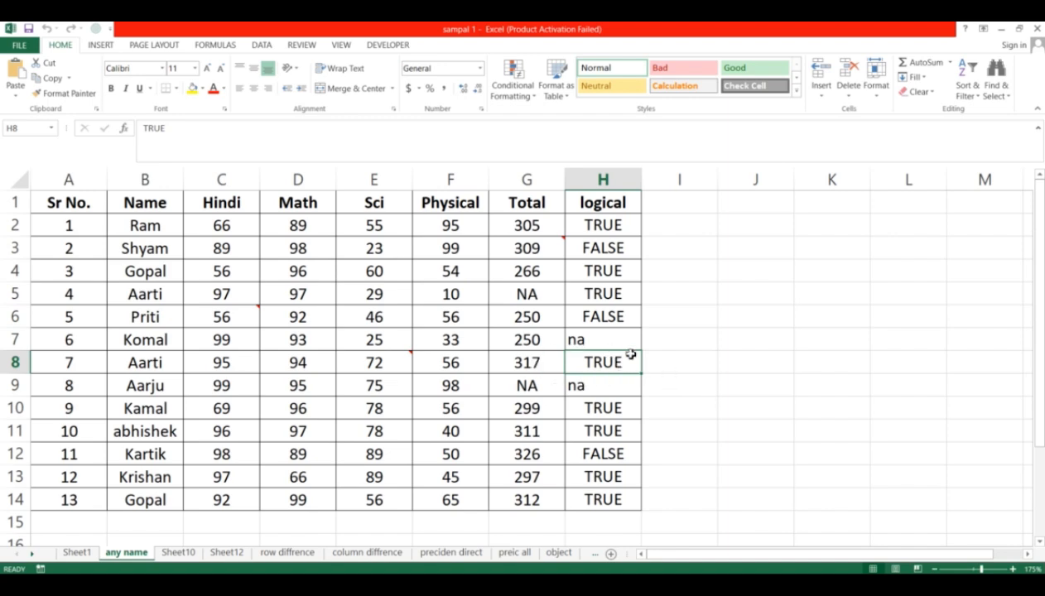
- Use Go To to jump to cell H14, the last cell of the logical column
left_click(991, 93)
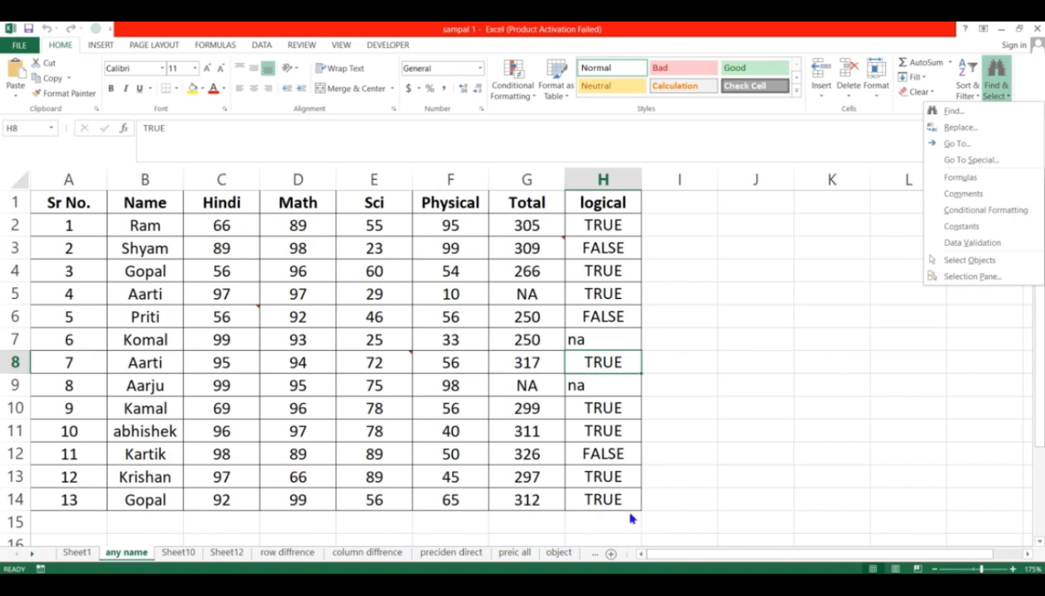
left_click(958, 144)
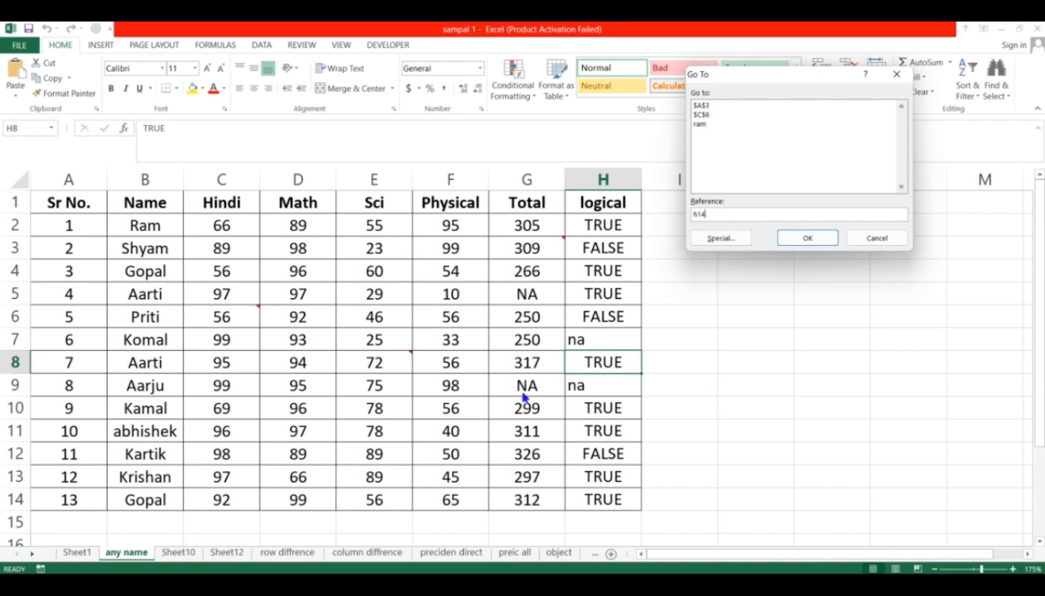
left_click(807, 238)
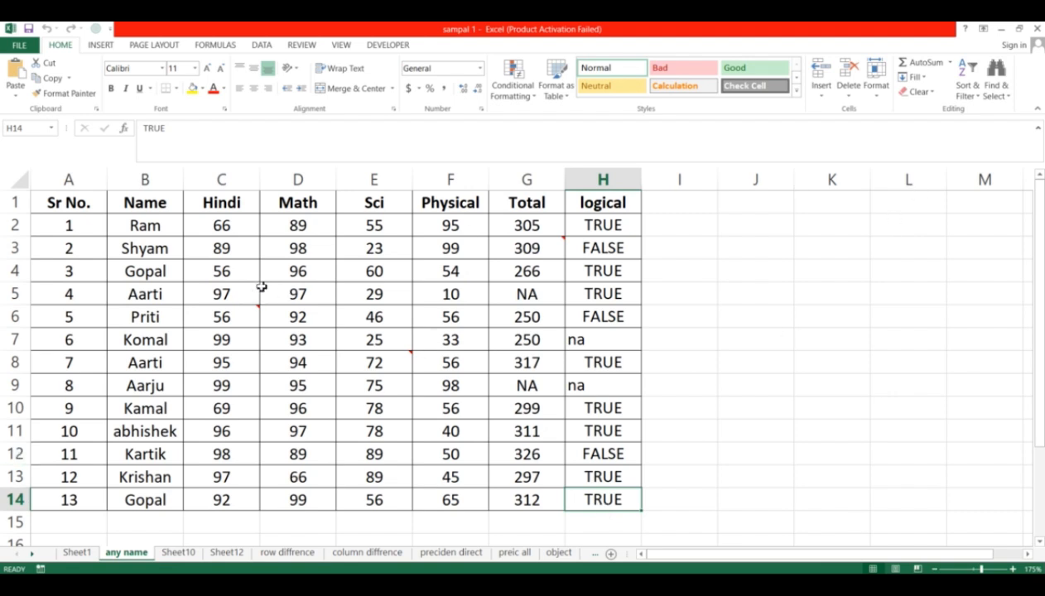
- Select the whole marks table A1:H14 and define it as a named range called shyam
left_click(526, 315)
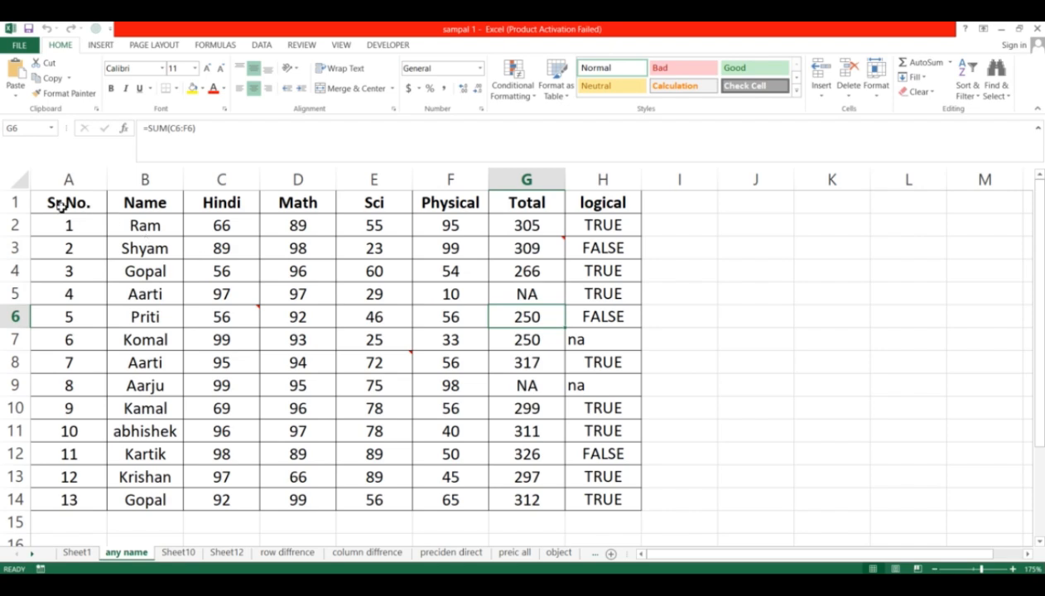
left_click_drag(61, 205, 68, 223)
left_click_drag(221, 292, 618, 495)
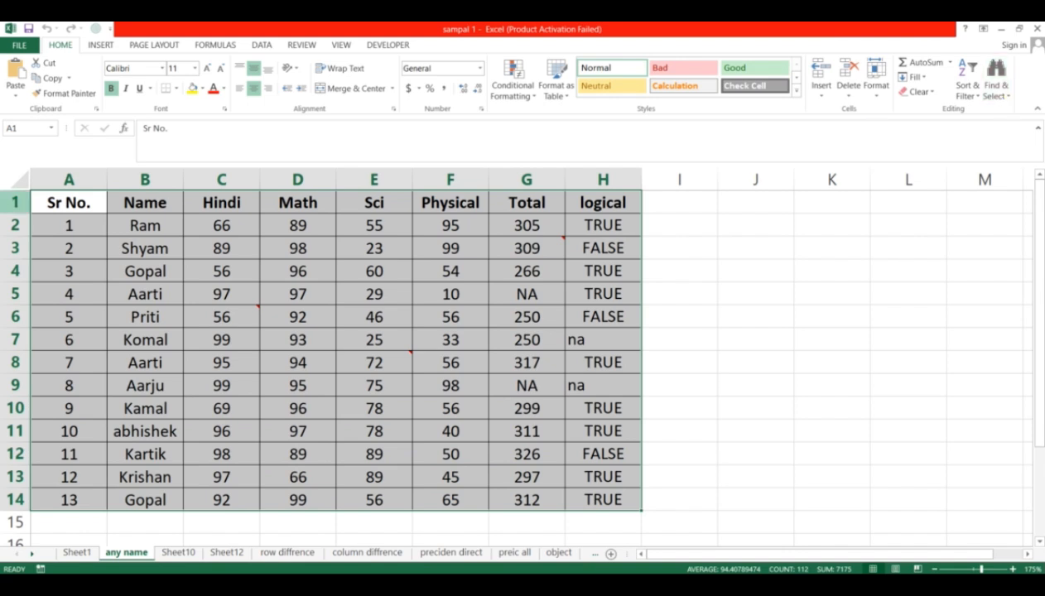
left_click(38, 128)
type("r")
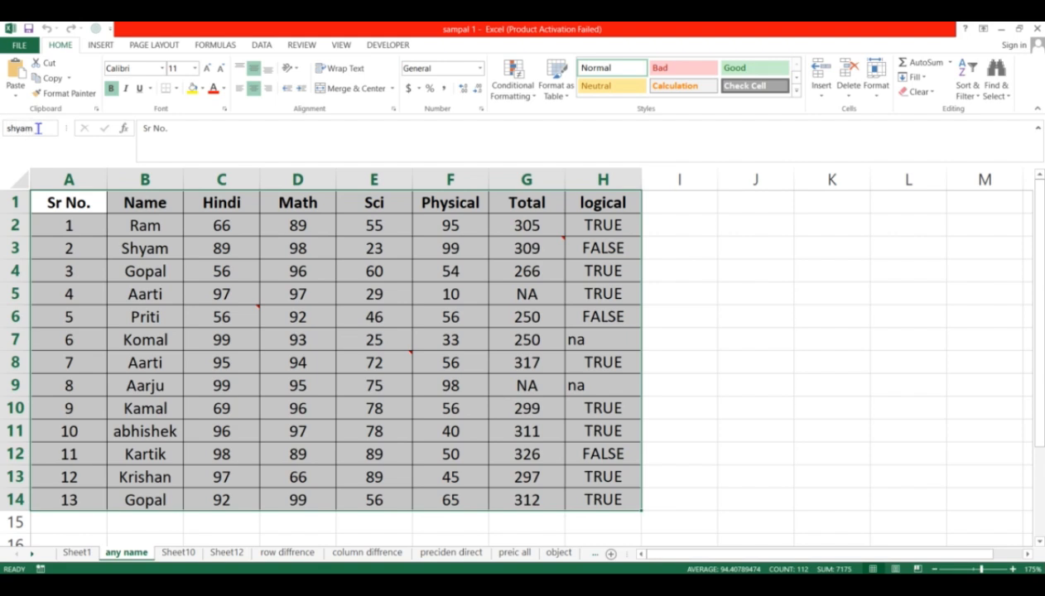
key("Return")
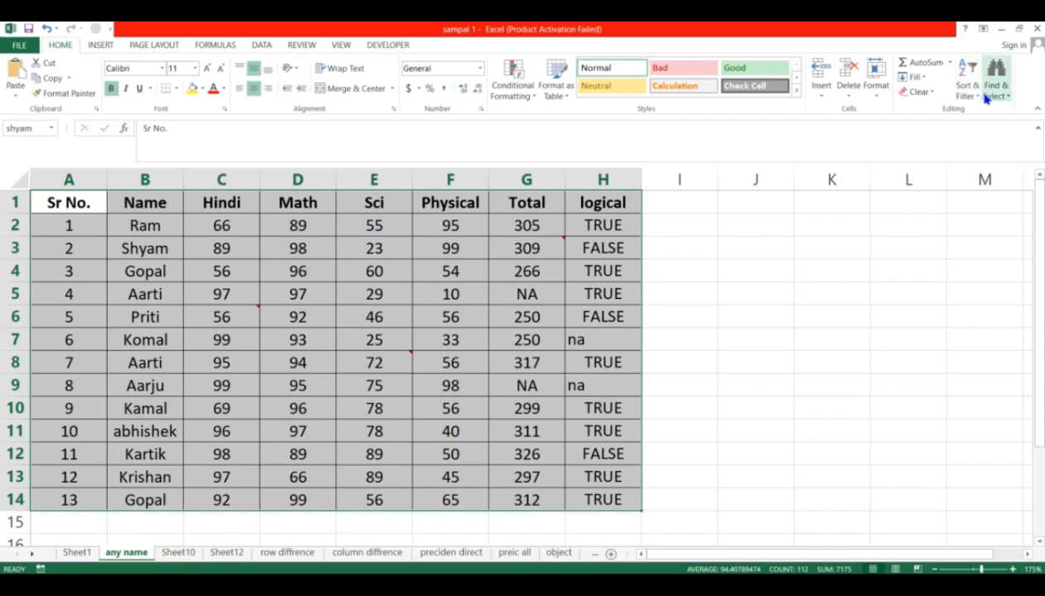
left_click(760, 318)
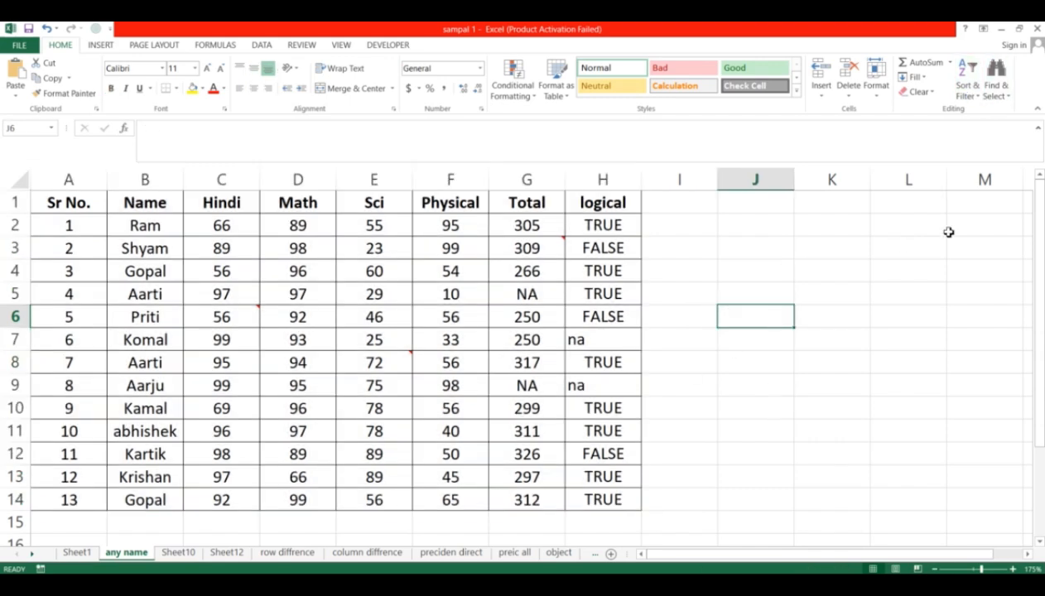
left_click(993, 95)
left_click(973, 159)
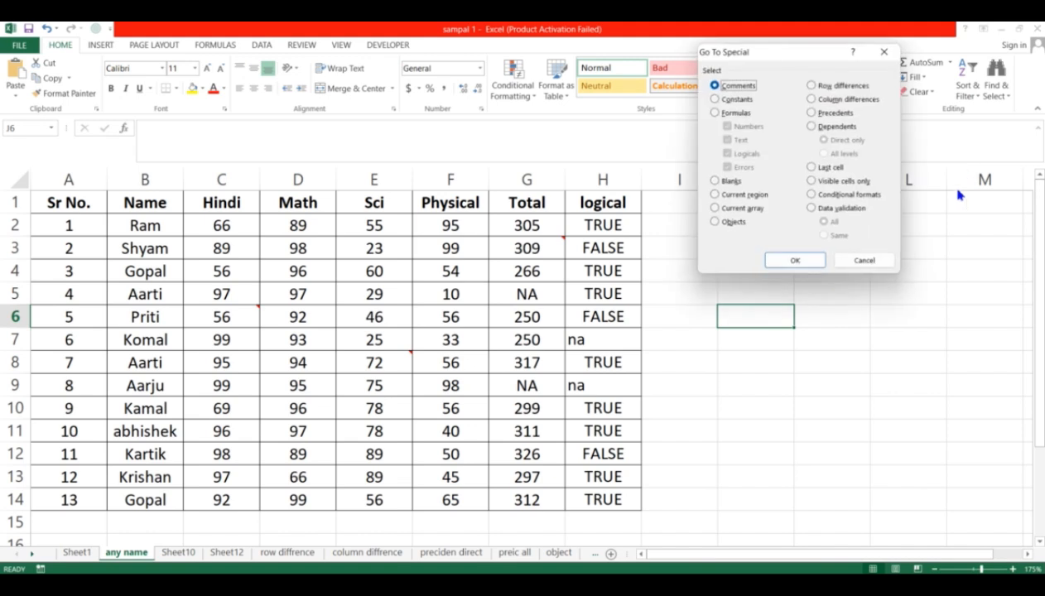
left_click(863, 260)
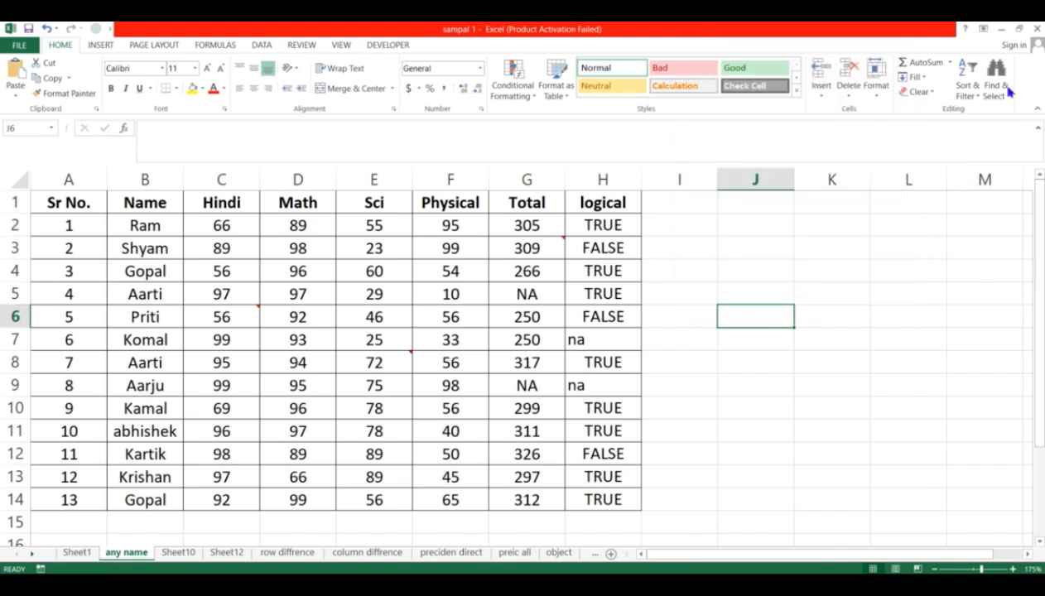
- Use Go To to select the table through its named range shyam
left_click(996, 87)
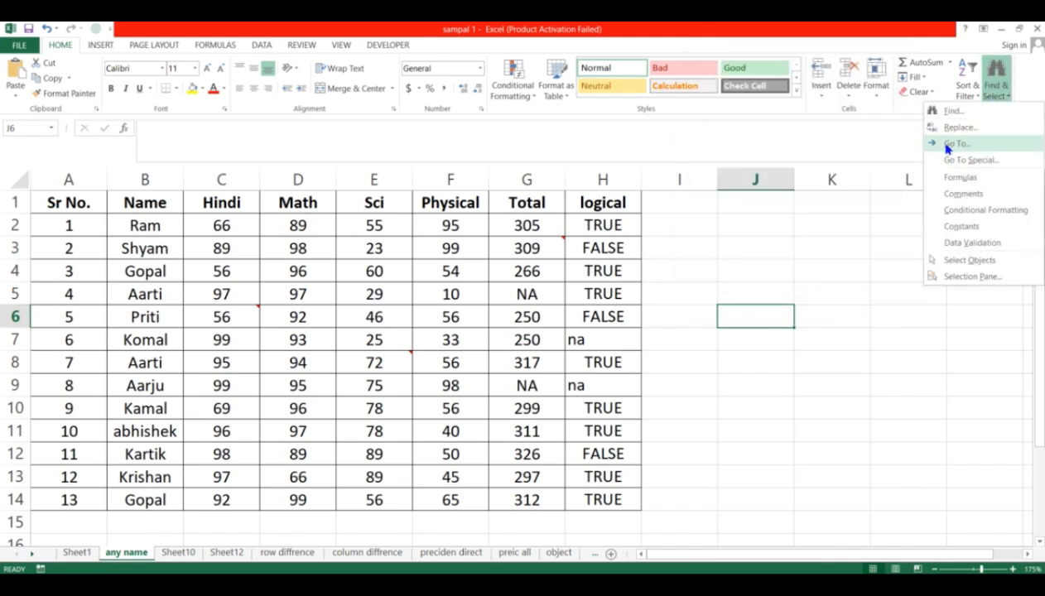
left_click(952, 144)
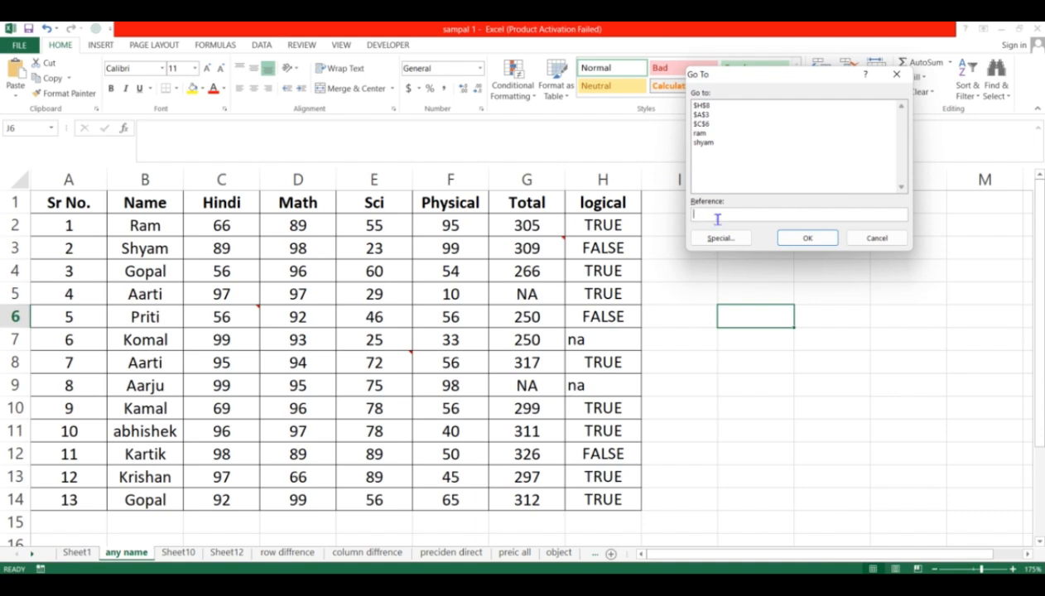
left_click(703, 145)
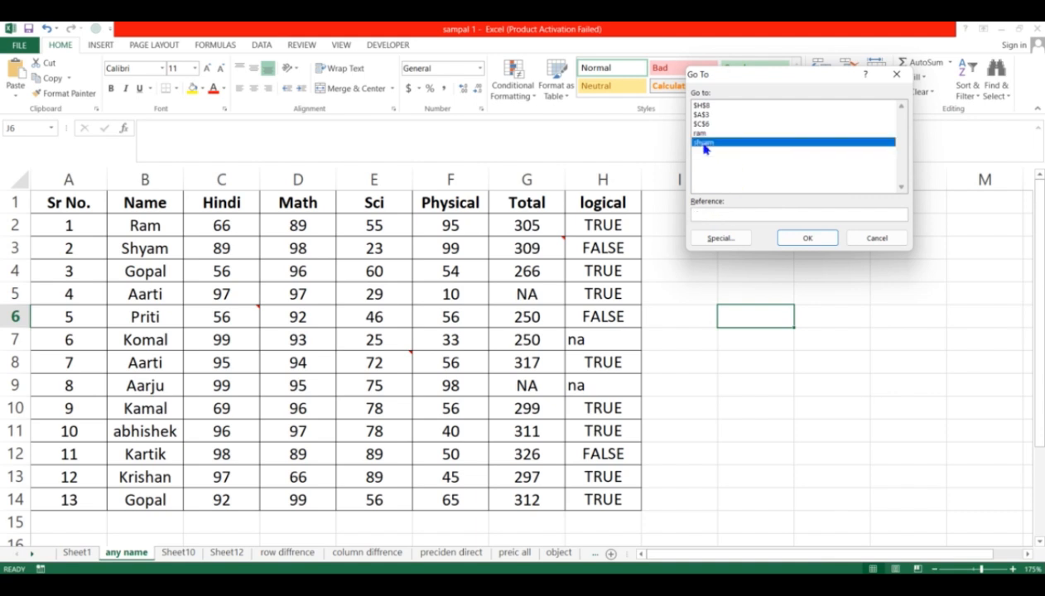
left_click(808, 239)
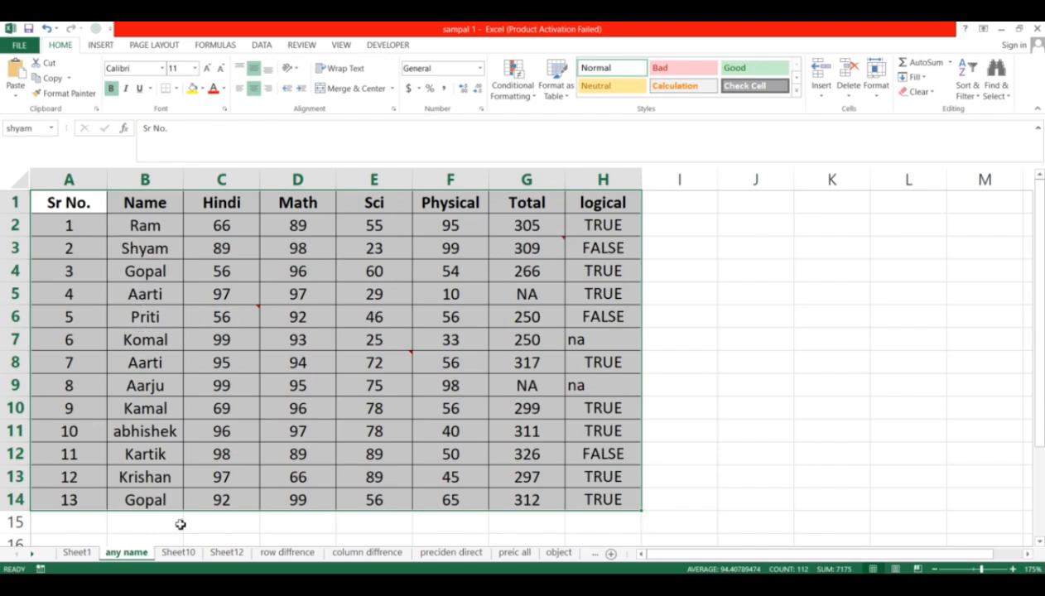
- Select cells C3:F7, and use Go To again to jump from them to the named range shyam
left_click(168, 275)
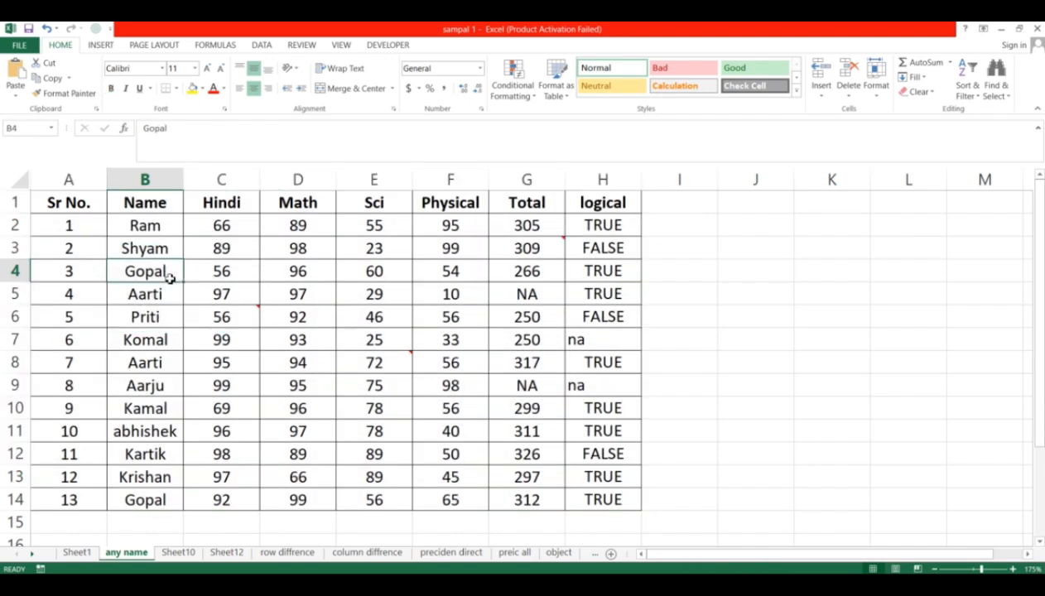
left_click_drag(221, 248, 459, 344)
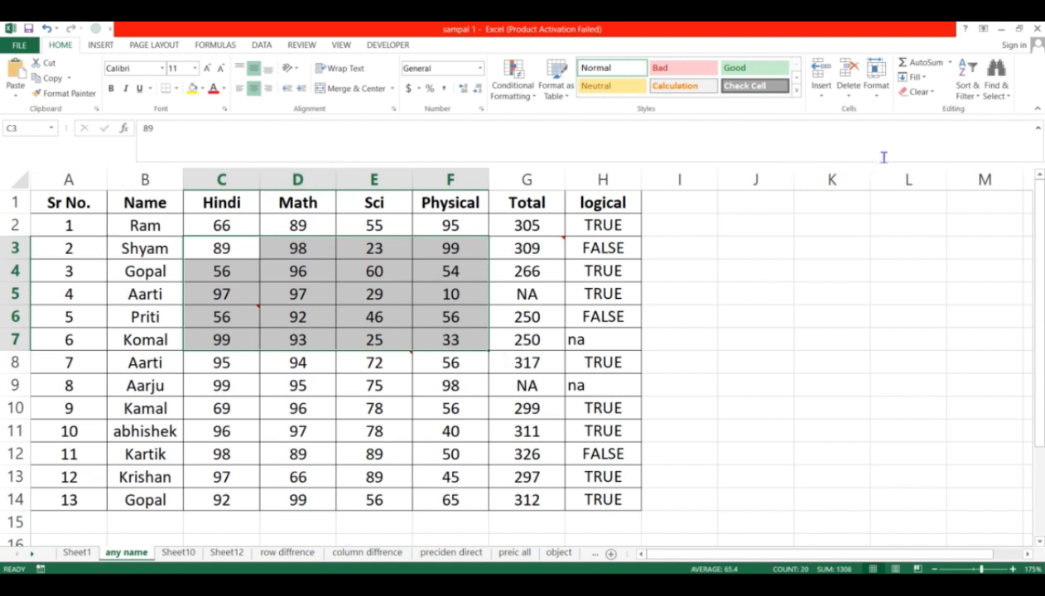
left_click(1008, 93)
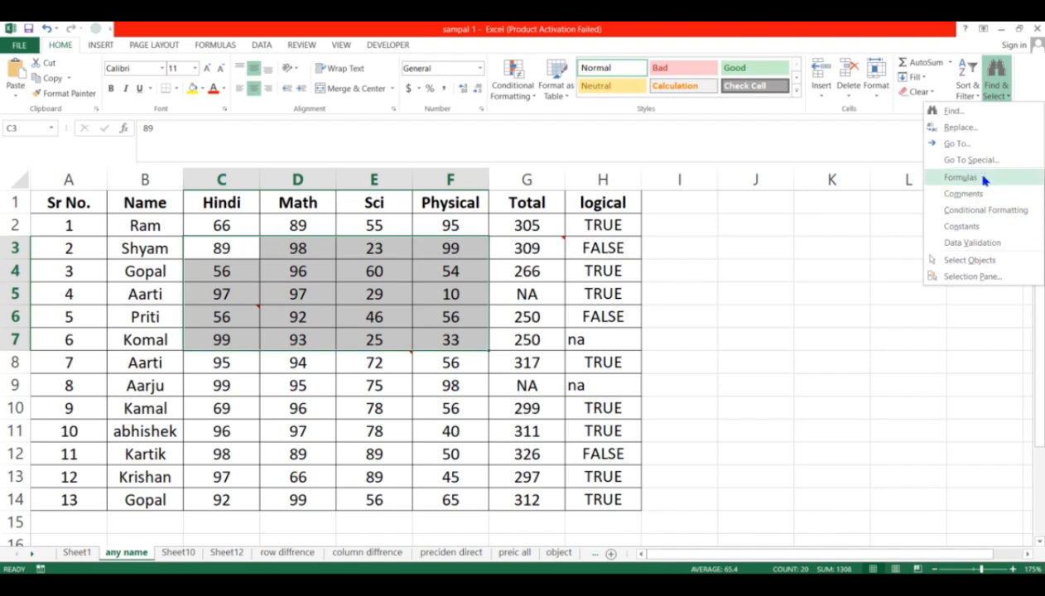
left_click(946, 149)
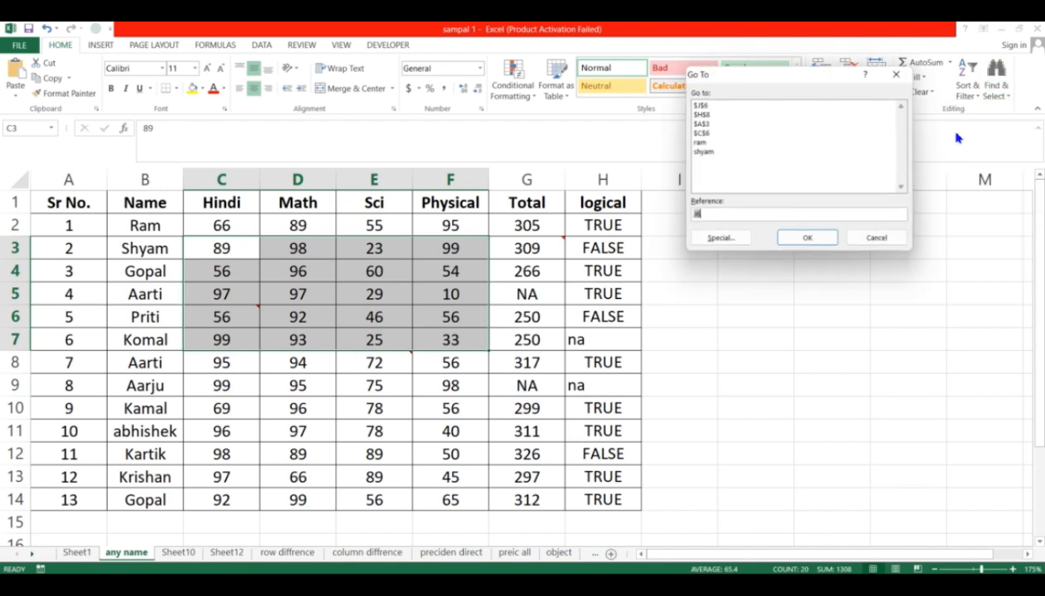
left_click(706, 152)
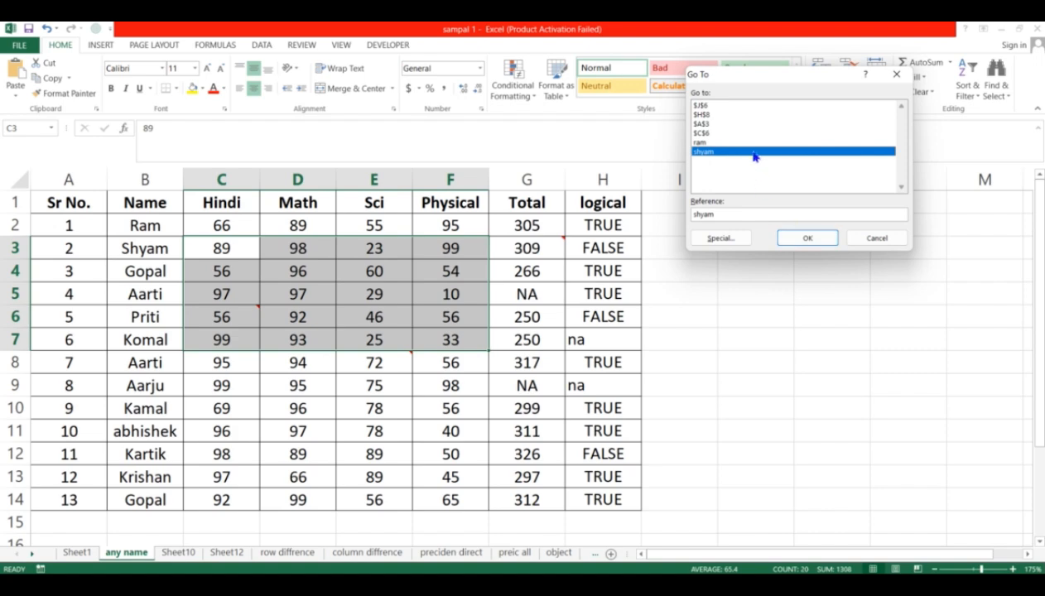
left_click(807, 239)
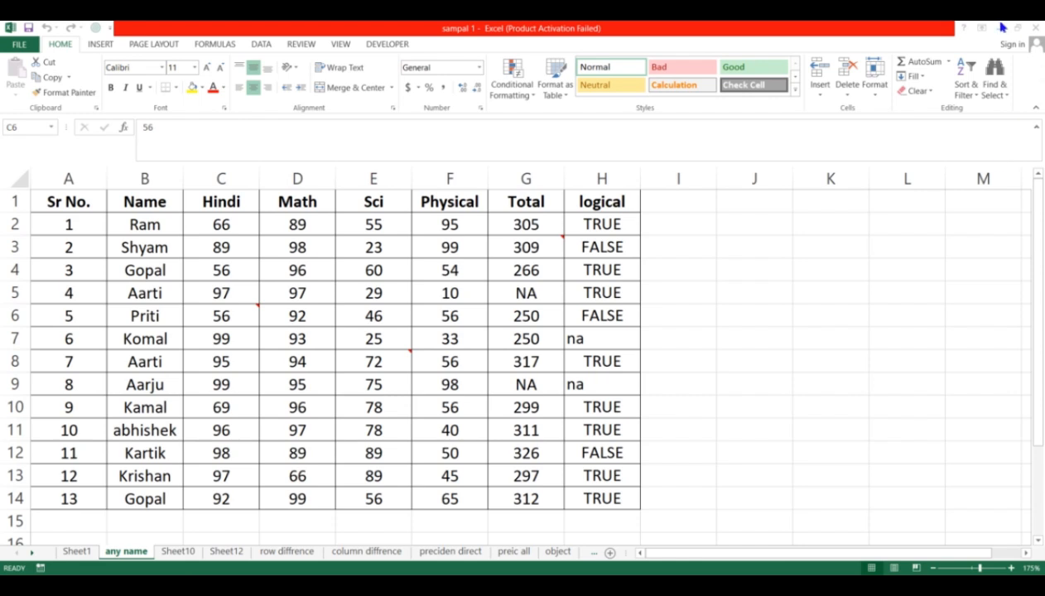
left_click(1000, 88)
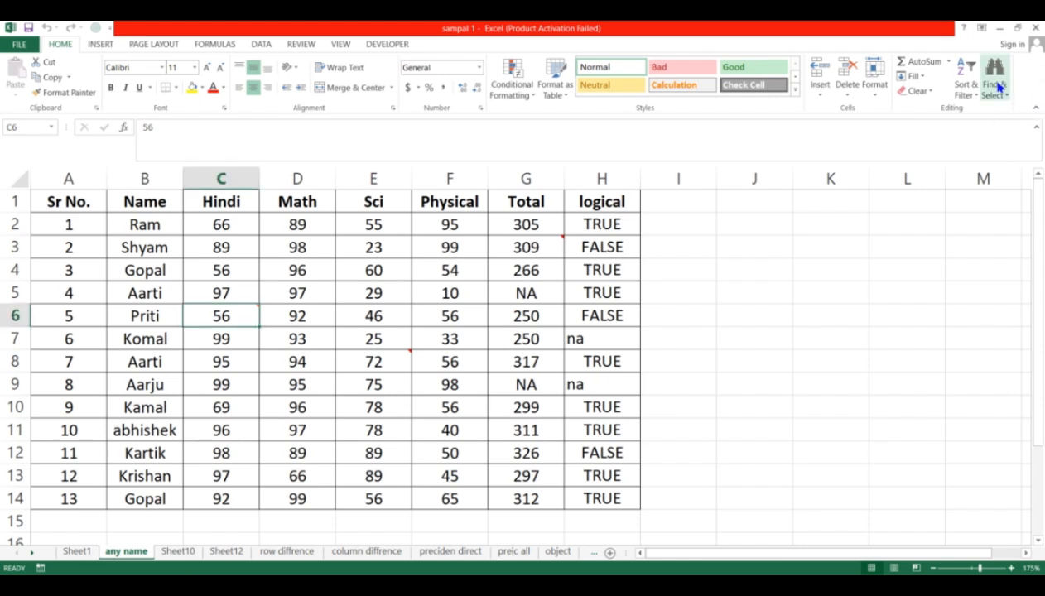
left_click(997, 88)
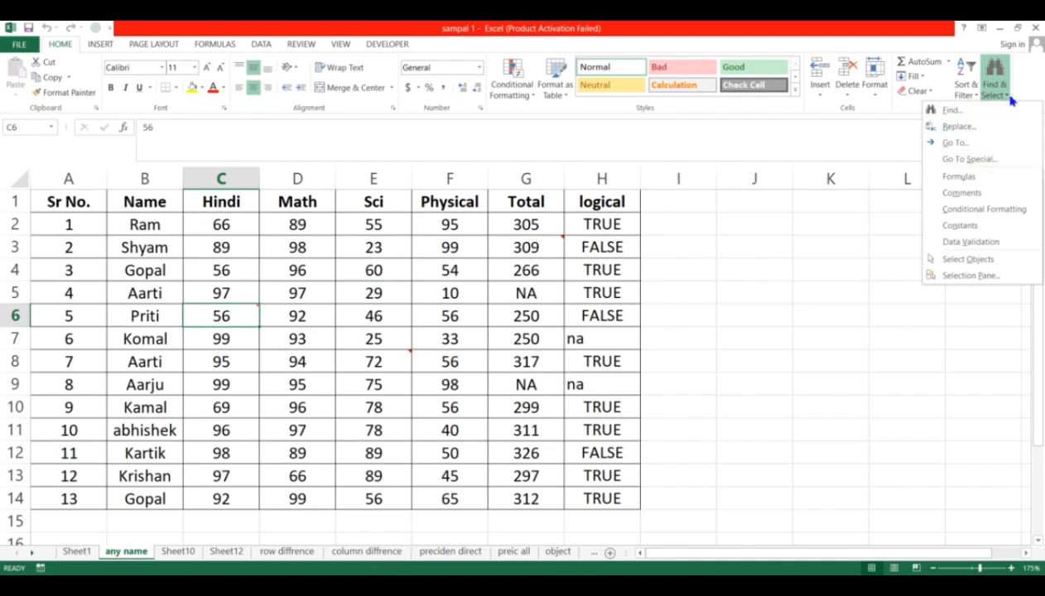
left_click(782, 27)
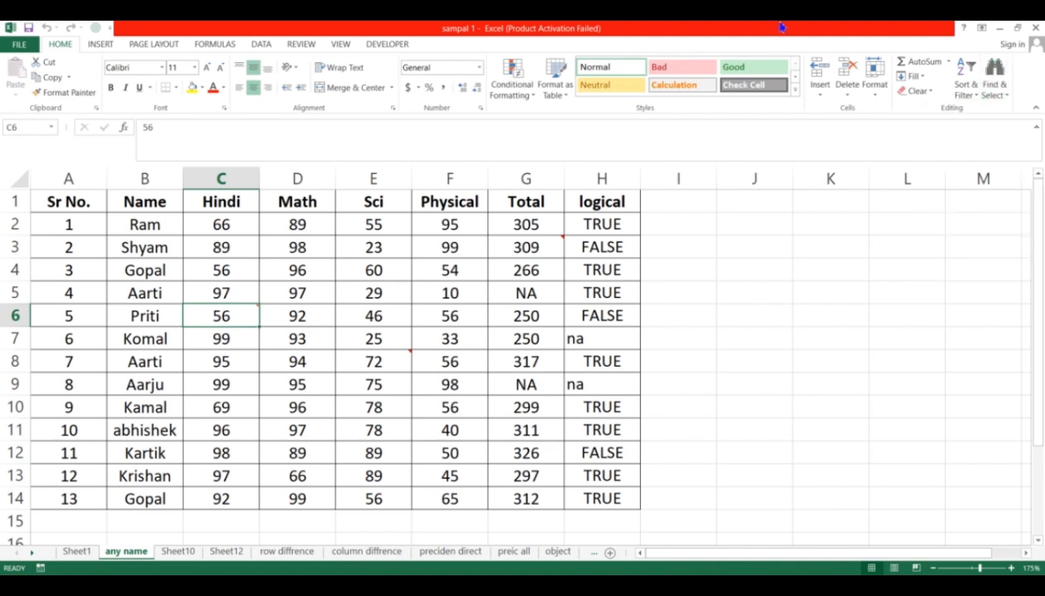
- From cell G6, use Go To Special to select every cell that contains a comment
left_click(534, 316)
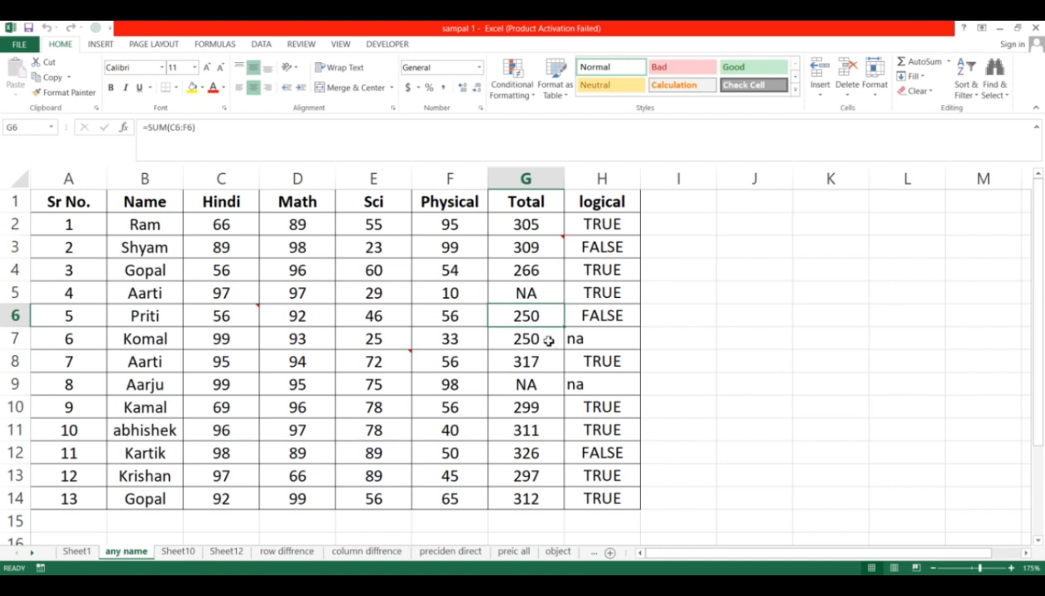
key("ctrl+g")
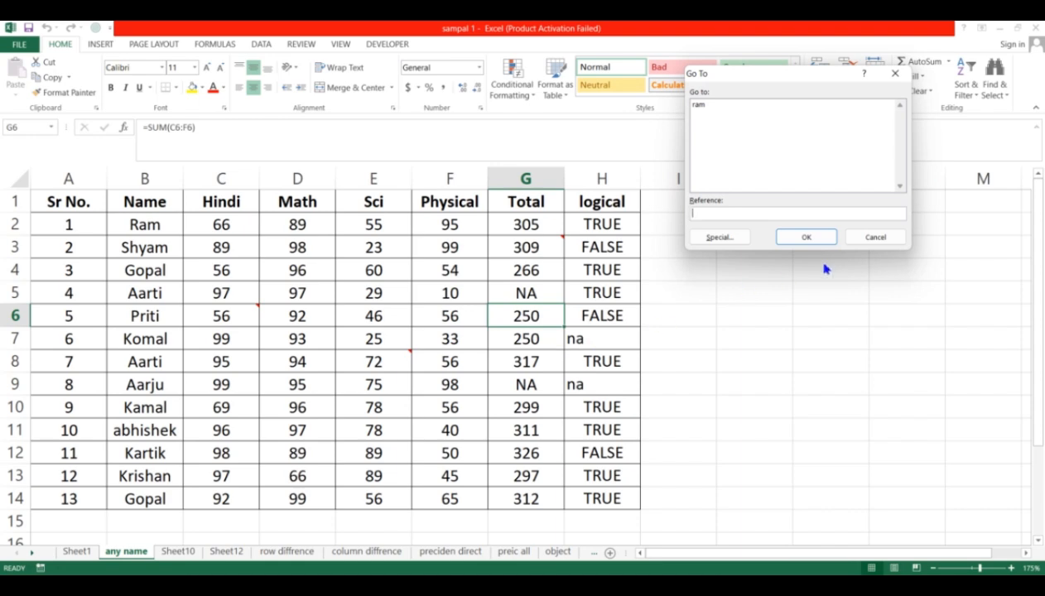
left_click(874, 238)
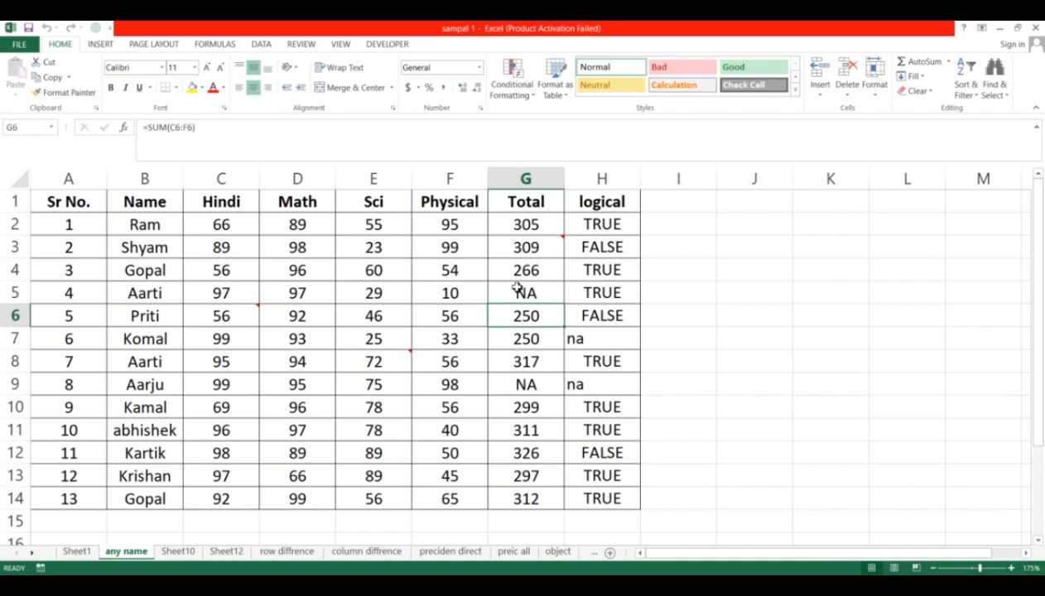
key("ctrl+g")
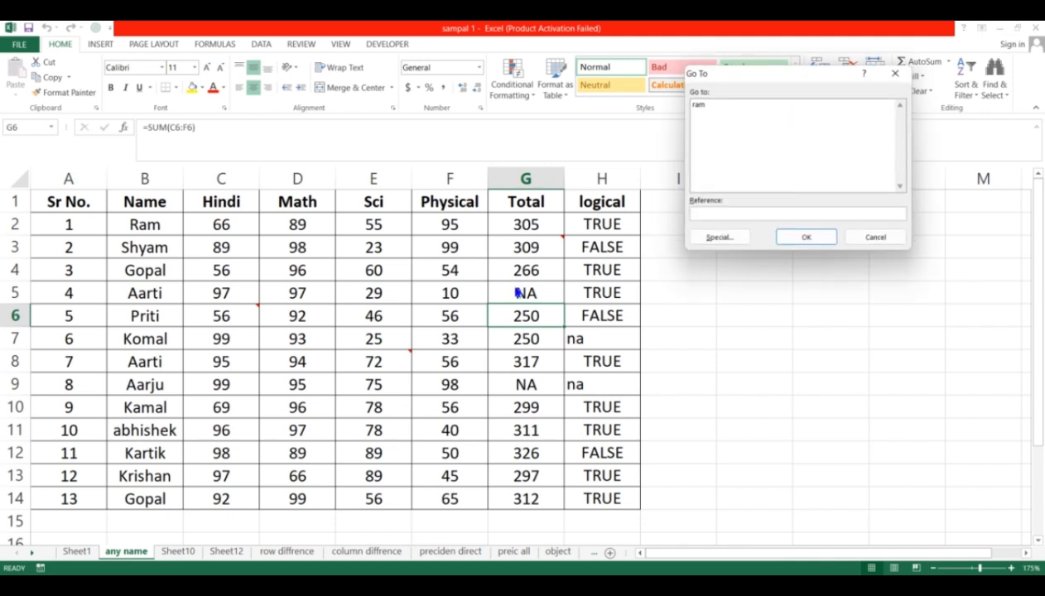
left_click(719, 238)
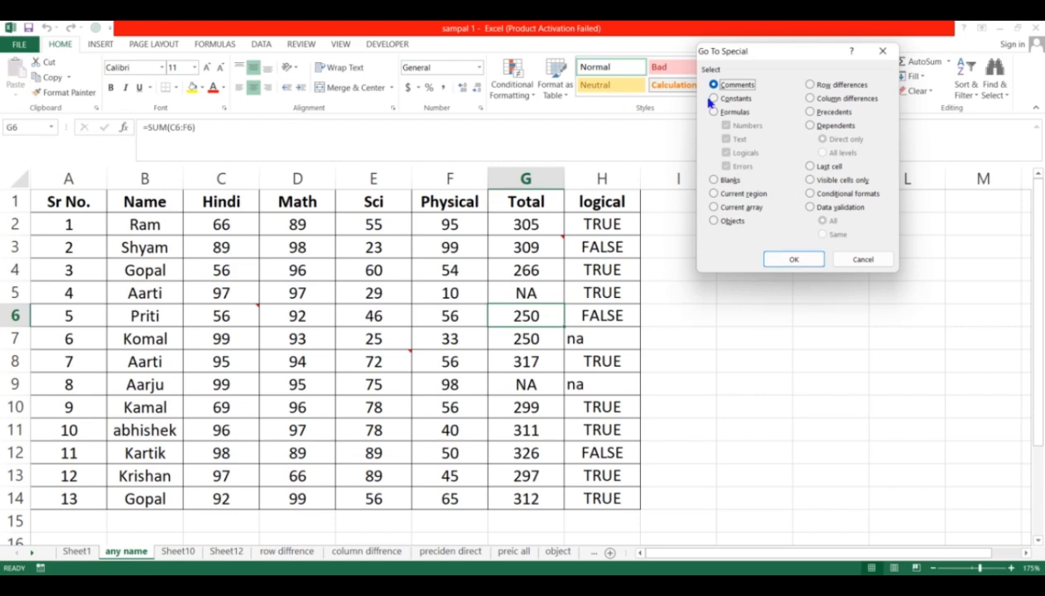
left_click(793, 260)
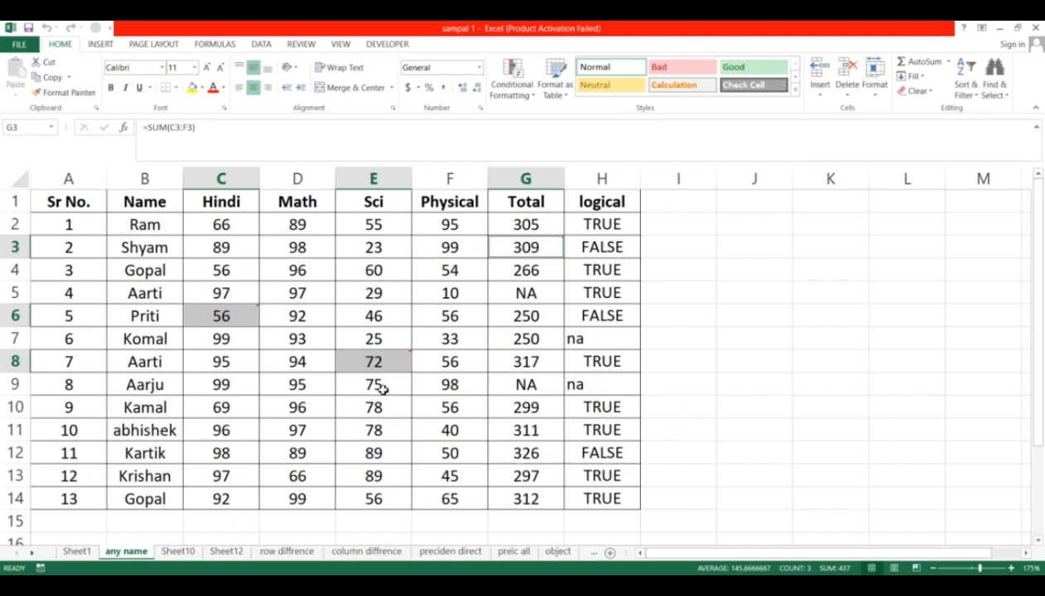
- View the comment on cell E8 and fill the selected commented cells with yellow
mouse_move(391, 361)
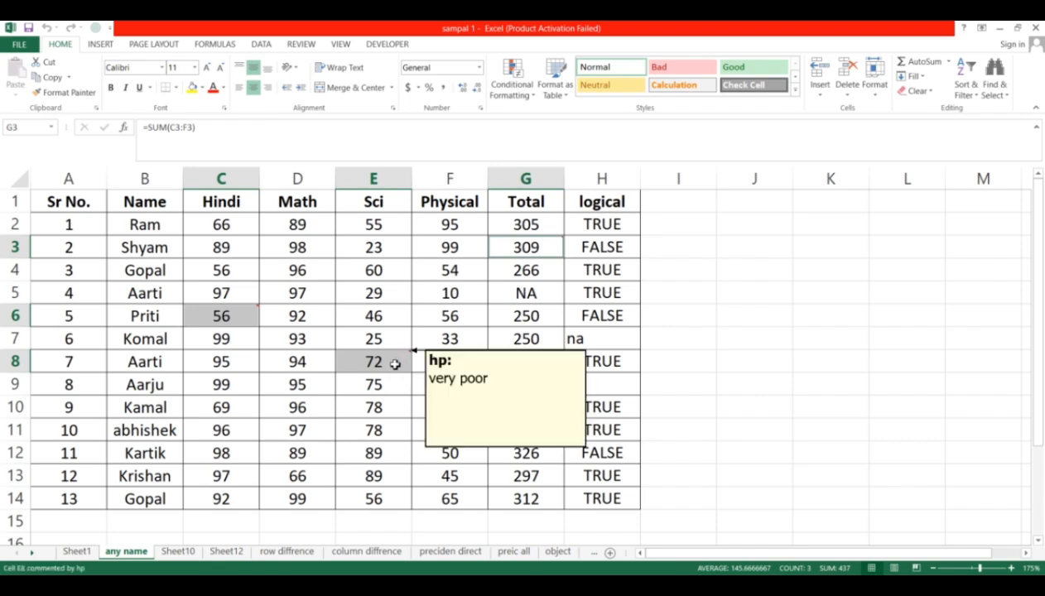
scroll(395, 364, "up", 2)
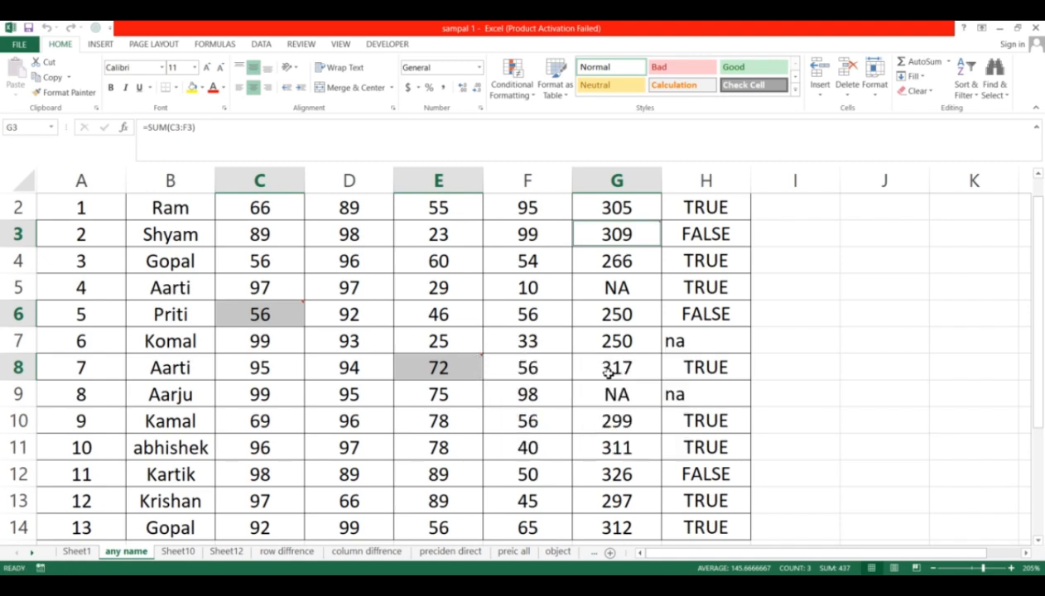
mouse_move(281, 318)
left_click(190, 90)
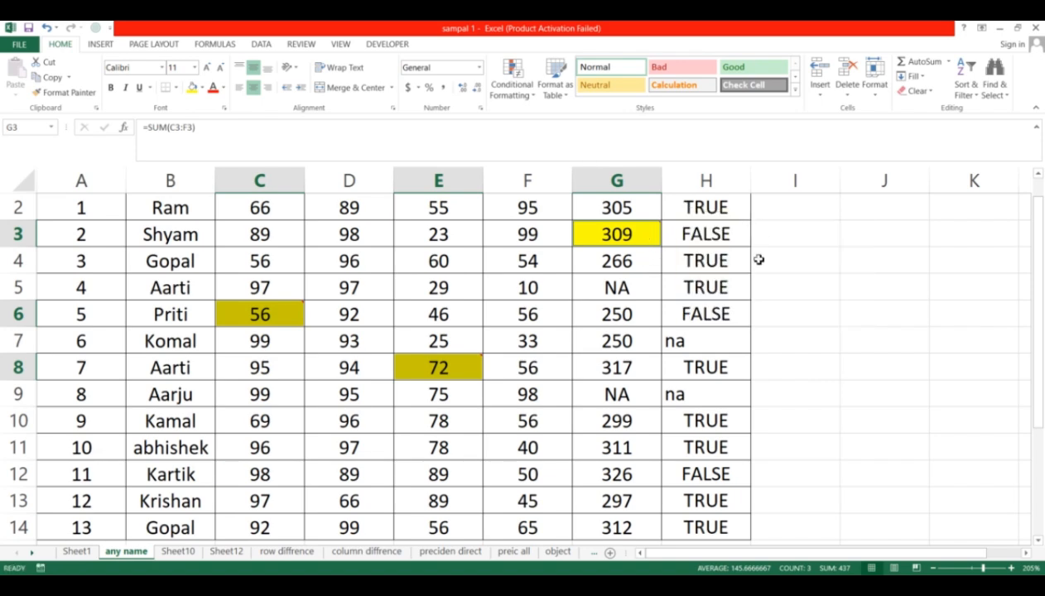
mouse_move(627, 233)
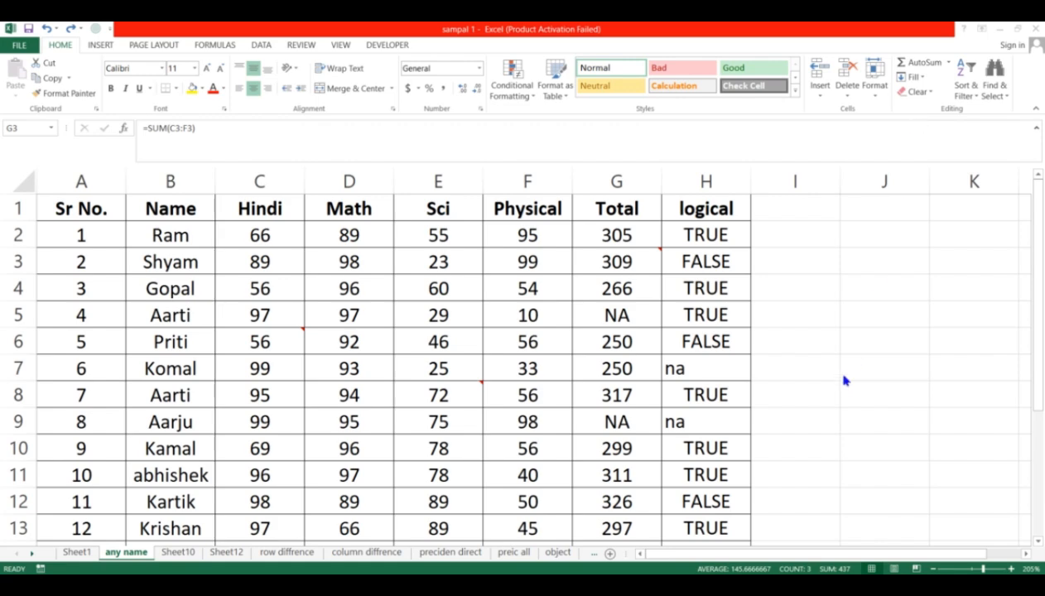
- From the empty cell I6, use Go To Special to select only number constants, excluding text, logicals and errors
left_click(799, 339)
key("F5")
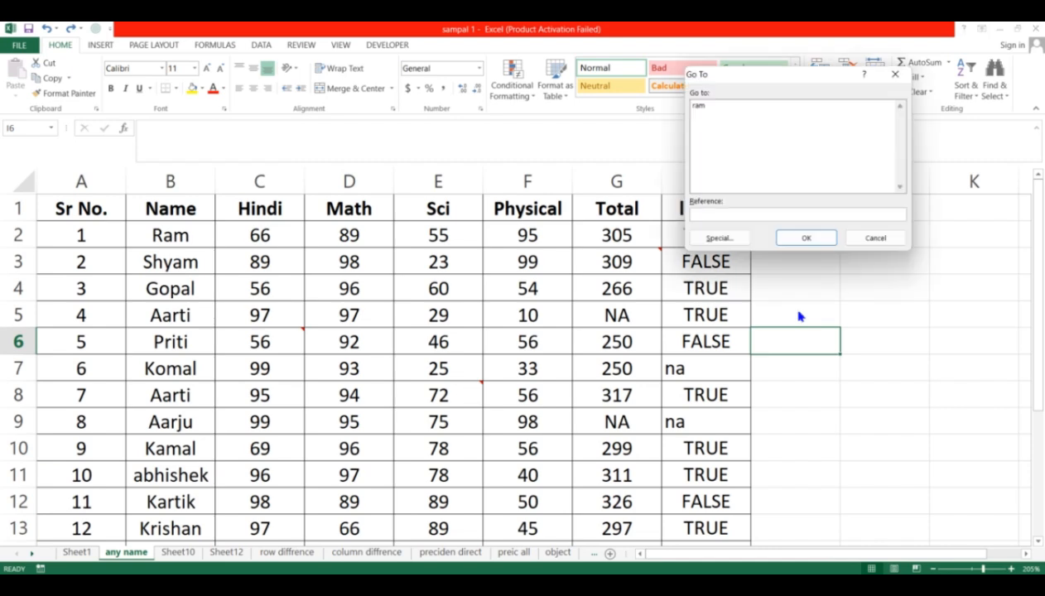
left_click(721, 237)
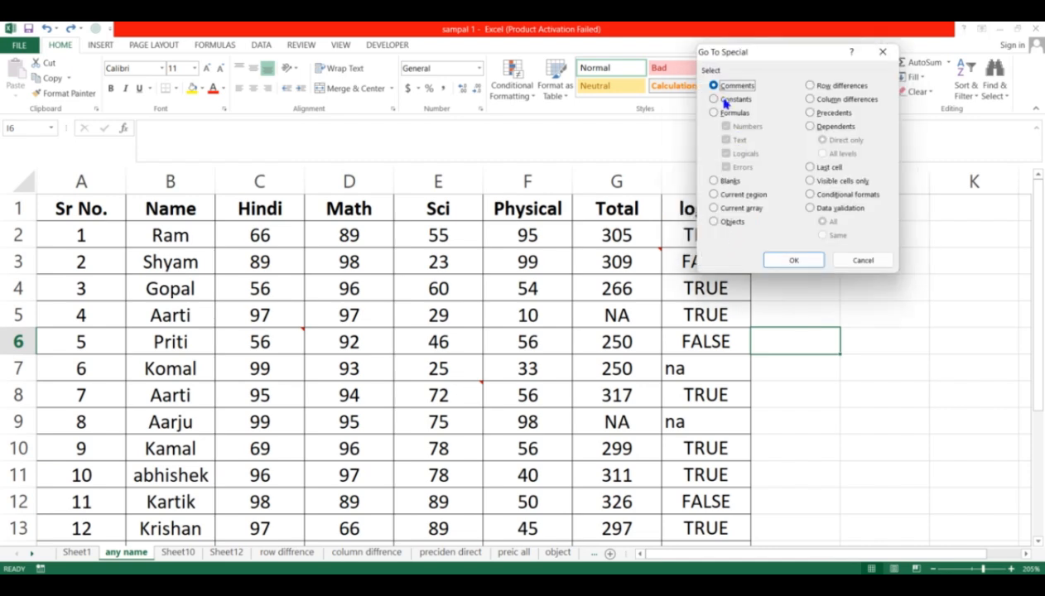
left_click(713, 98)
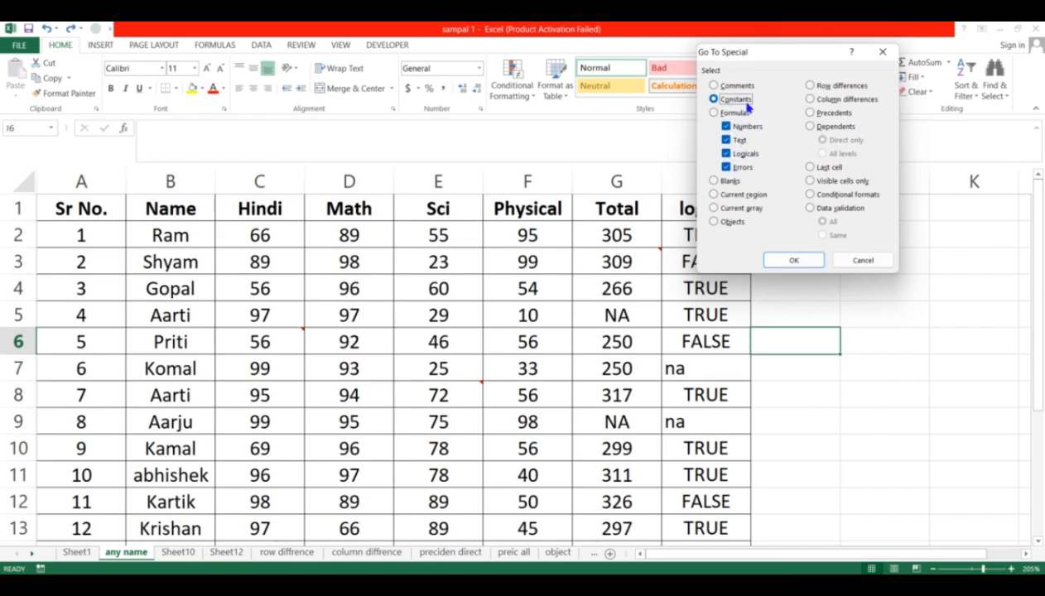
left_click(712, 113)
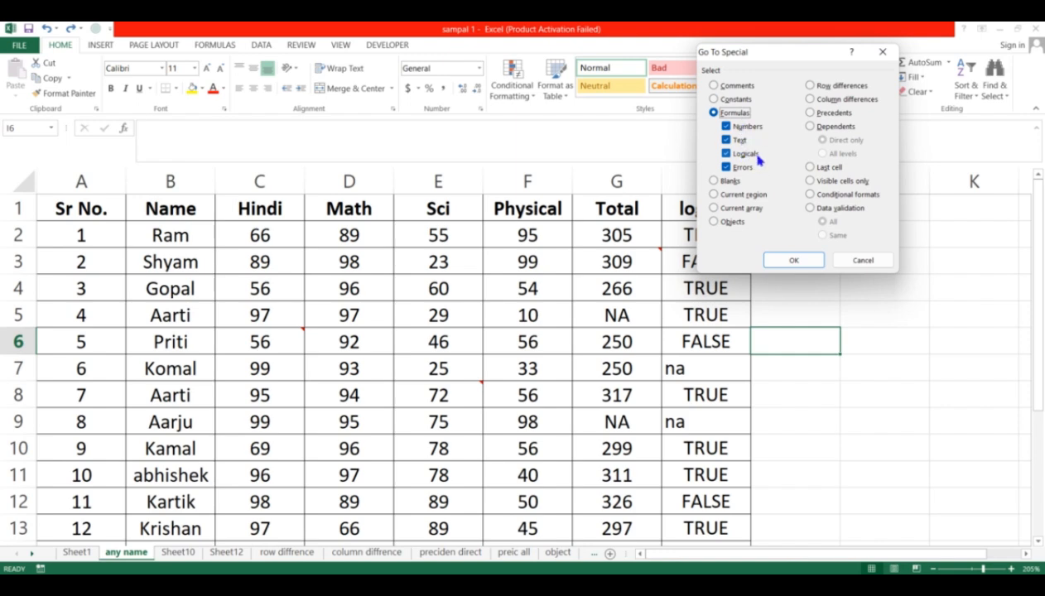
left_click(713, 100)
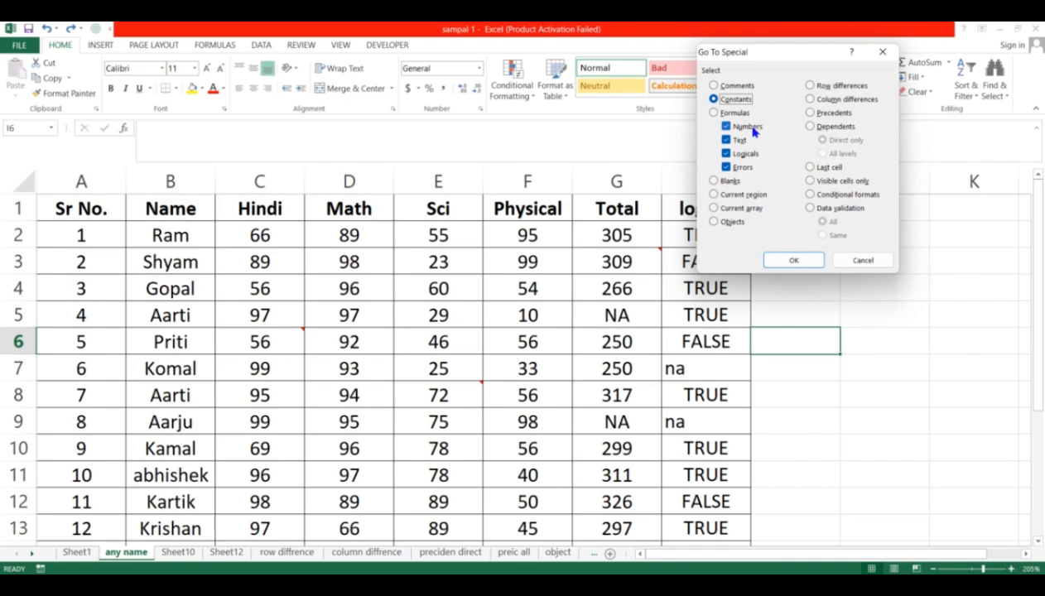
left_click(727, 140)
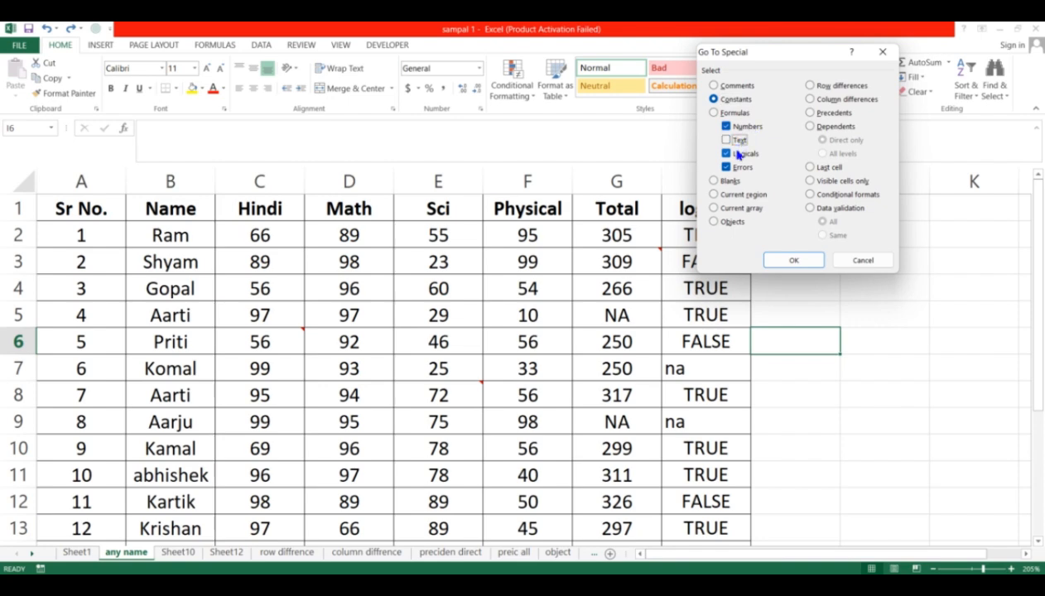
left_click(734, 155)
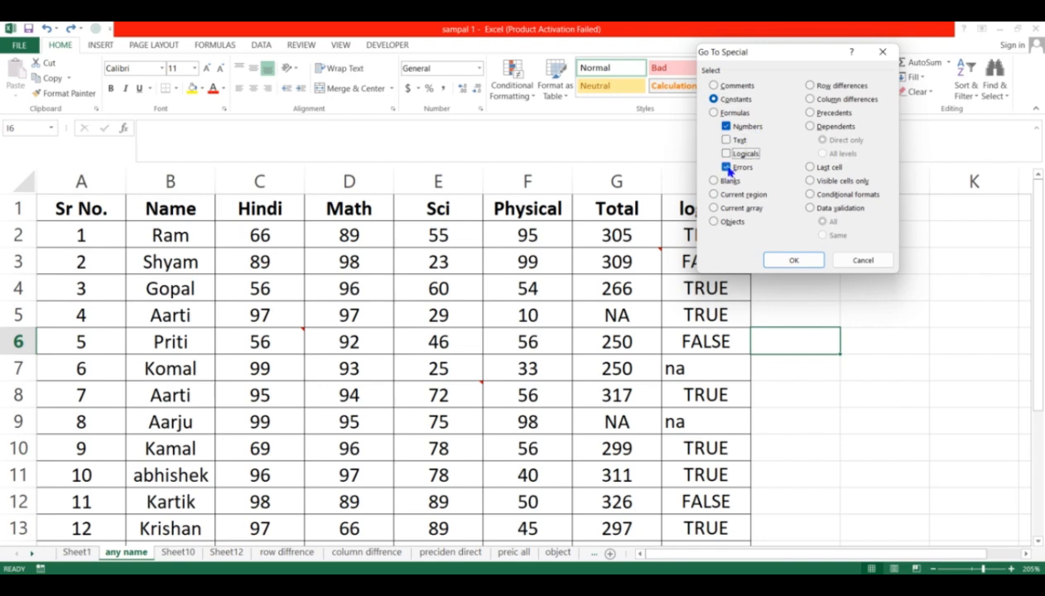
left_click(729, 168)
left_click(792, 260)
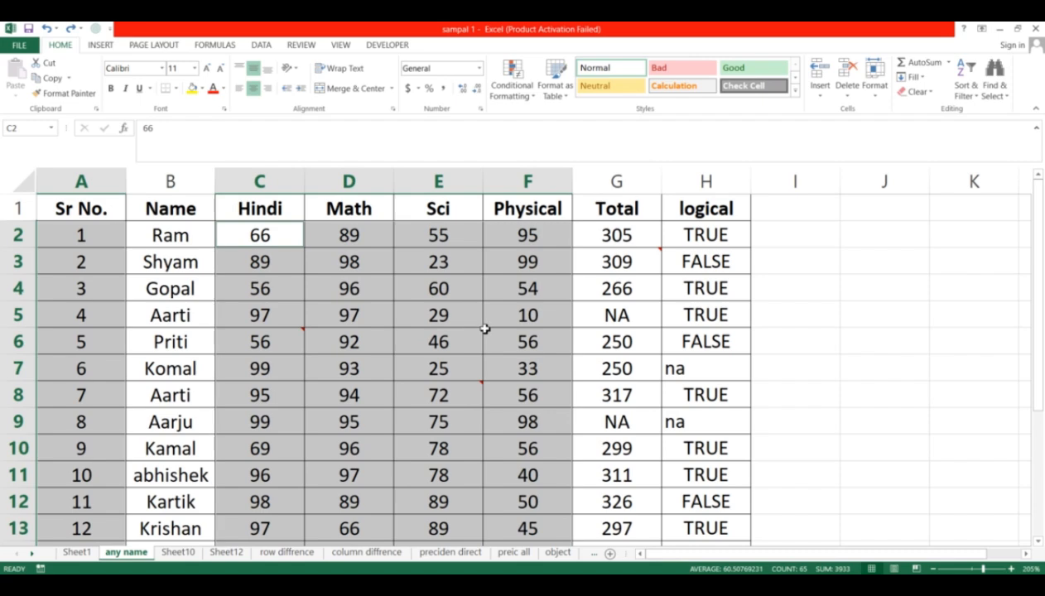
- Fill the selected number constants with yellow and check the highlighted cells down the table
left_click(190, 88)
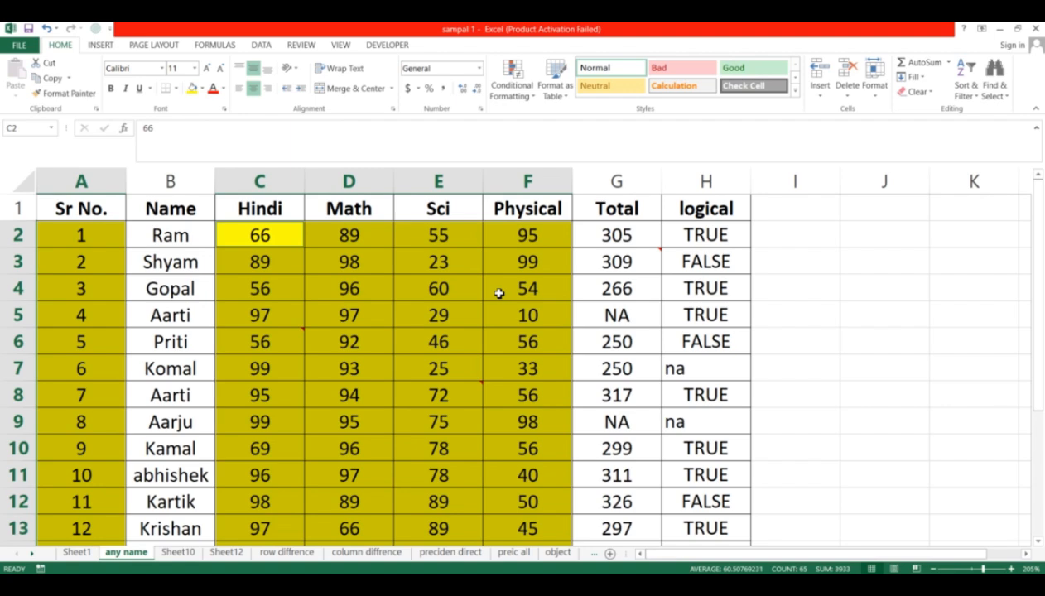
scroll(497, 291, "down", 1)
scroll(498, 291, "up", 1)
key("F5")
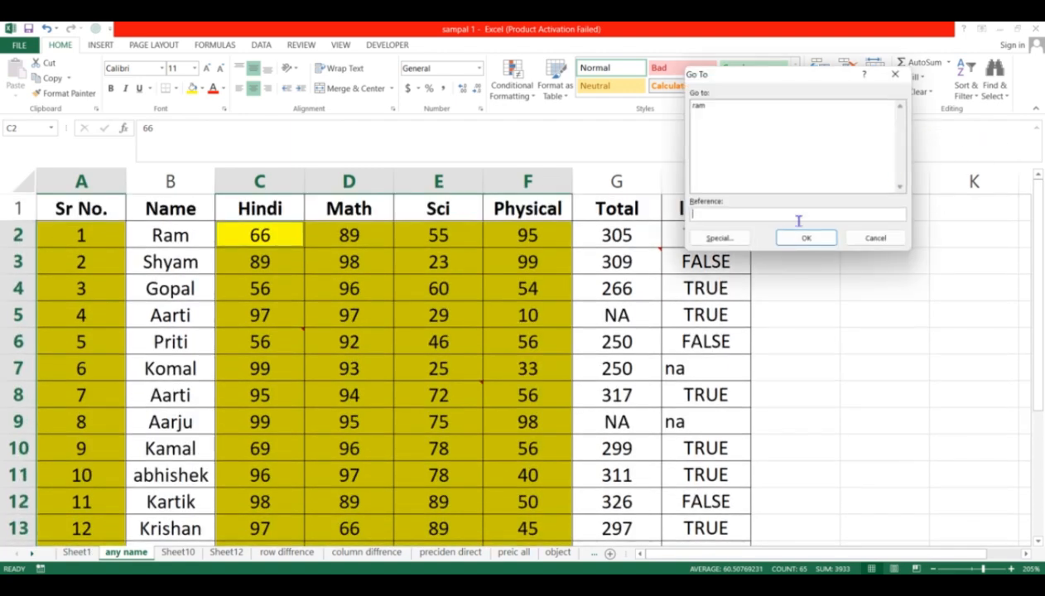
left_click(719, 238)
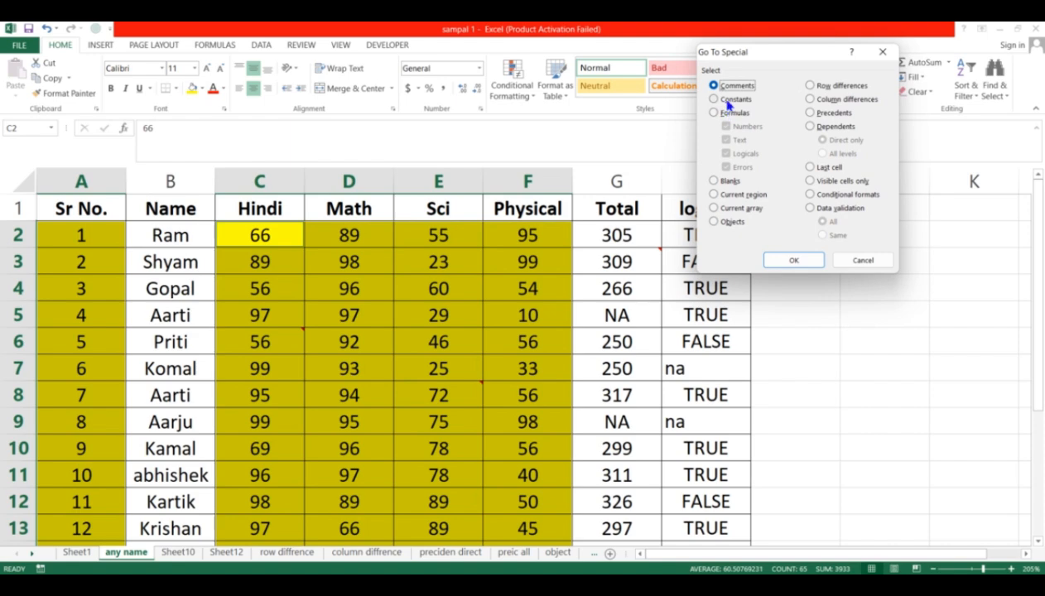
left_click(727, 100)
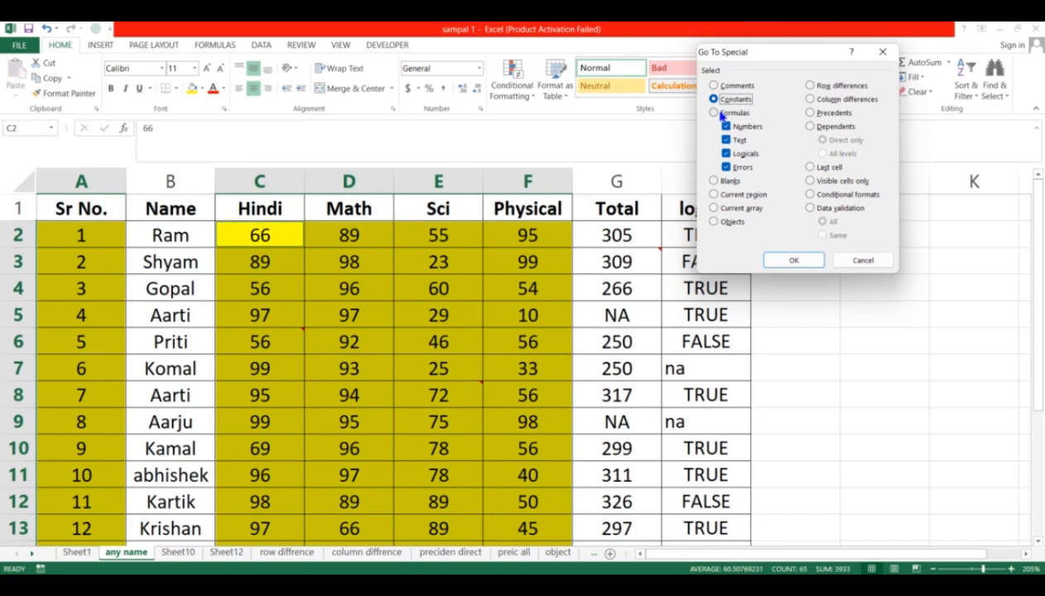
left_click(719, 114)
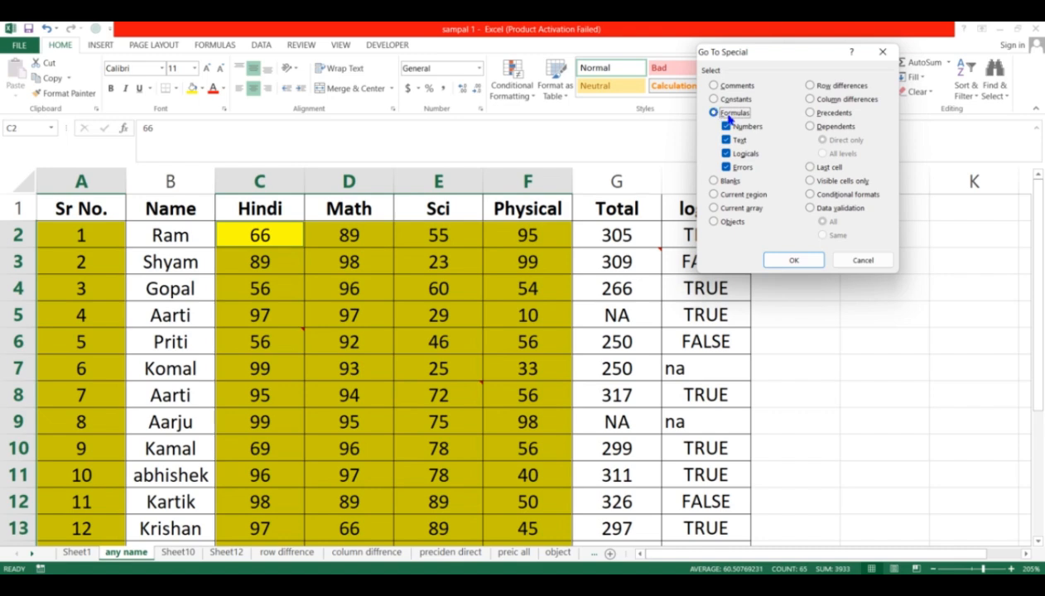
left_click(729, 101)
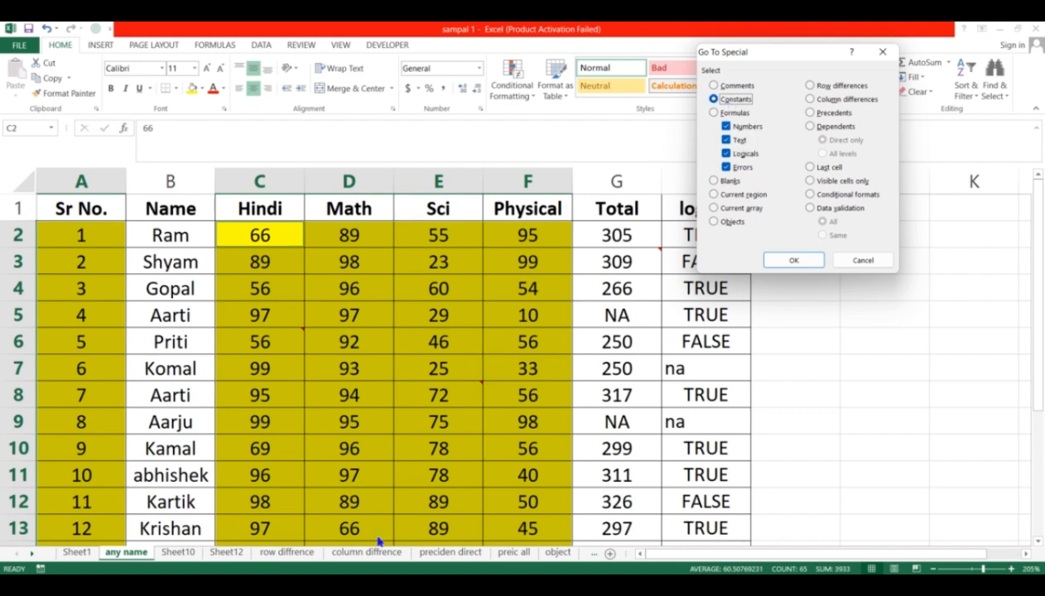
left_click(863, 261)
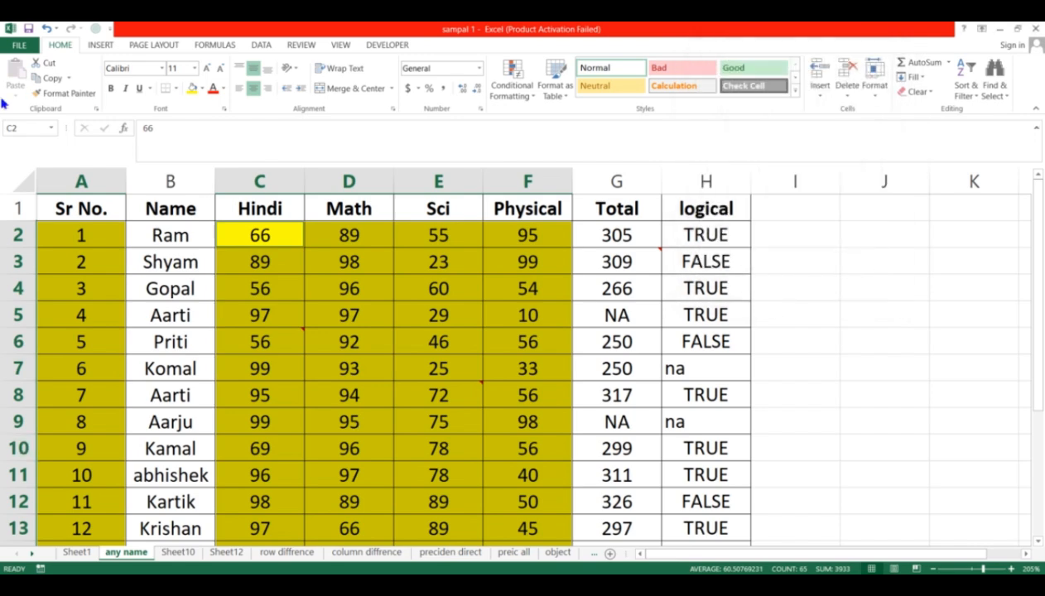
- Undo the yellow fill on the number constants
left_click(46, 28)
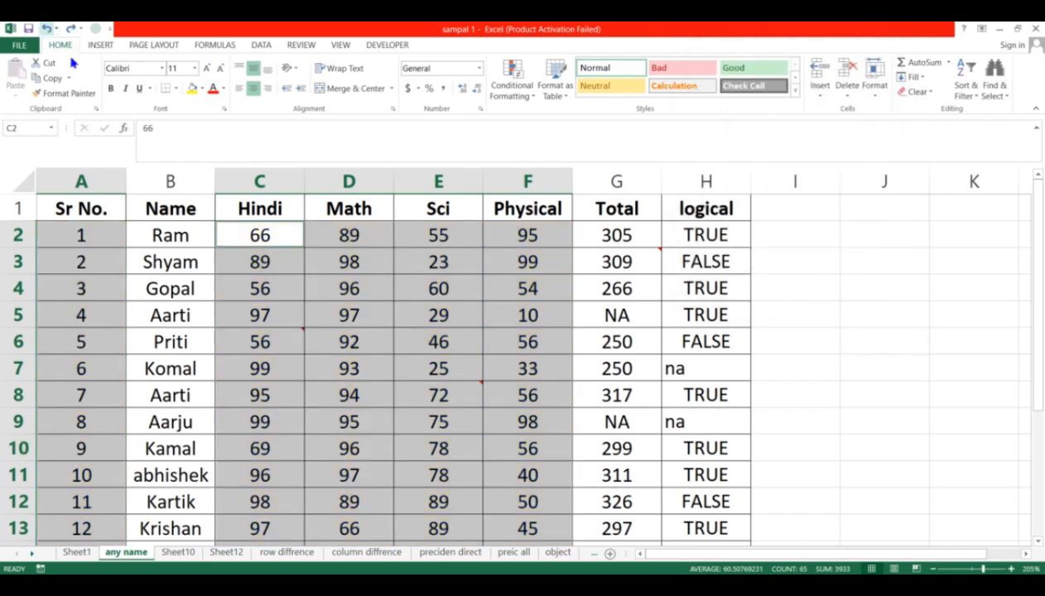
- From cell H2, use Go To Special to select only text constants, excluding numbers, logicals and errors
left_click(668, 288)
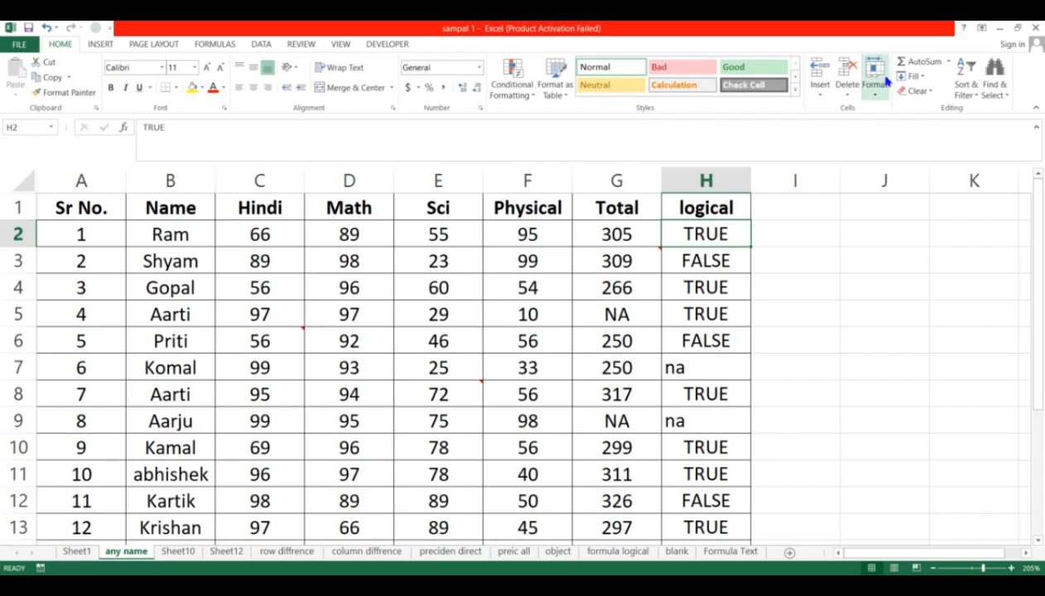
key("ctrl+g")
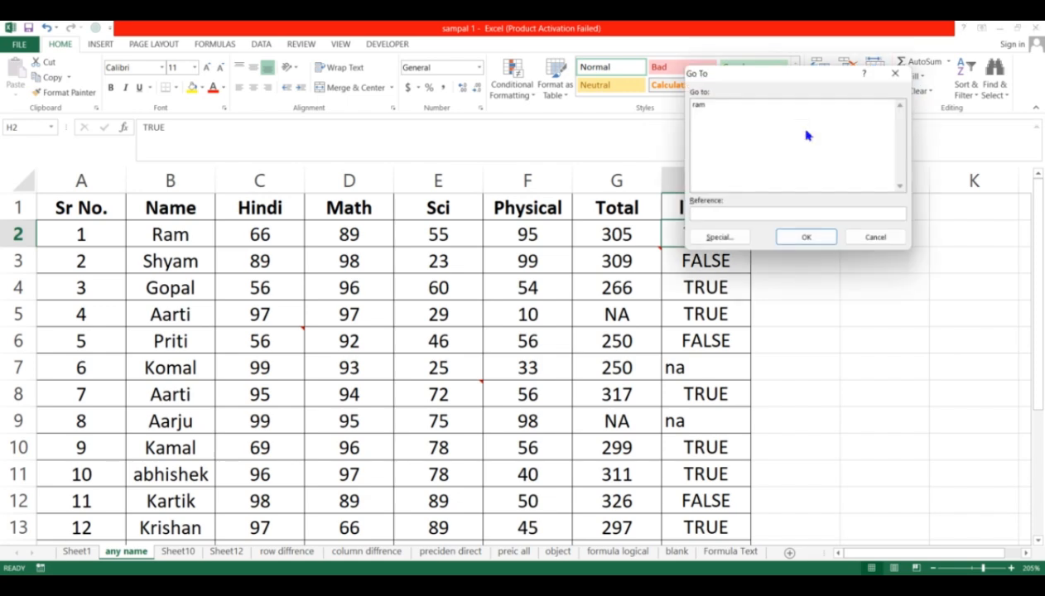
left_click(718, 237)
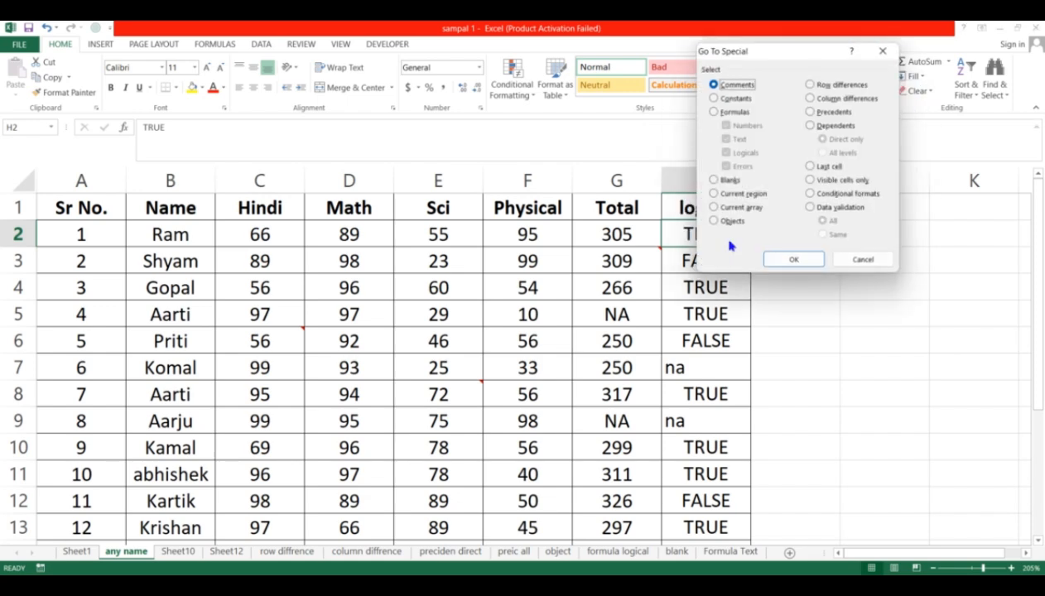
left_click(719, 98)
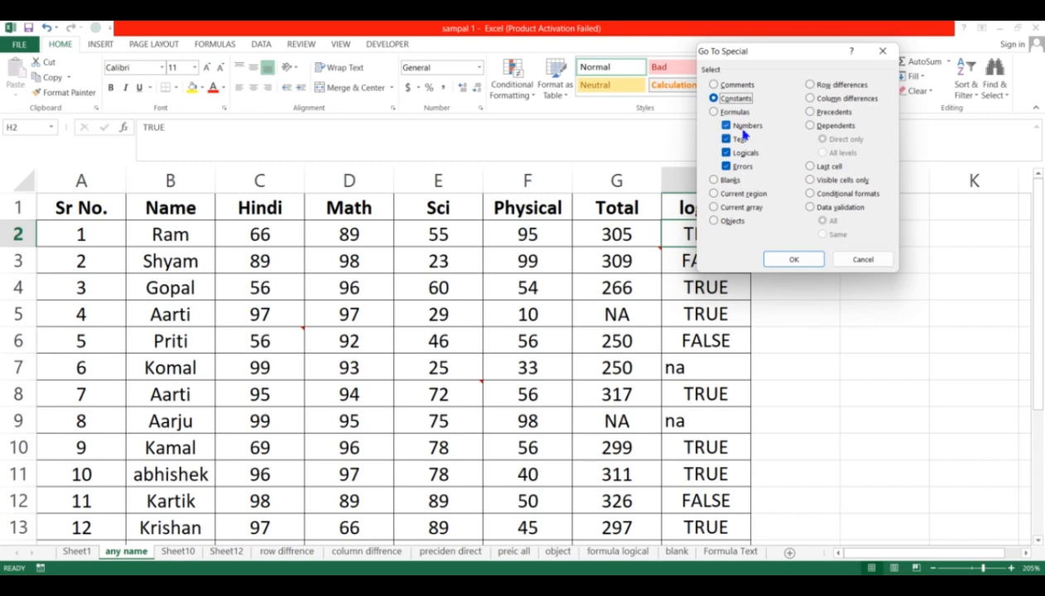
left_click(742, 127)
left_click(745, 154)
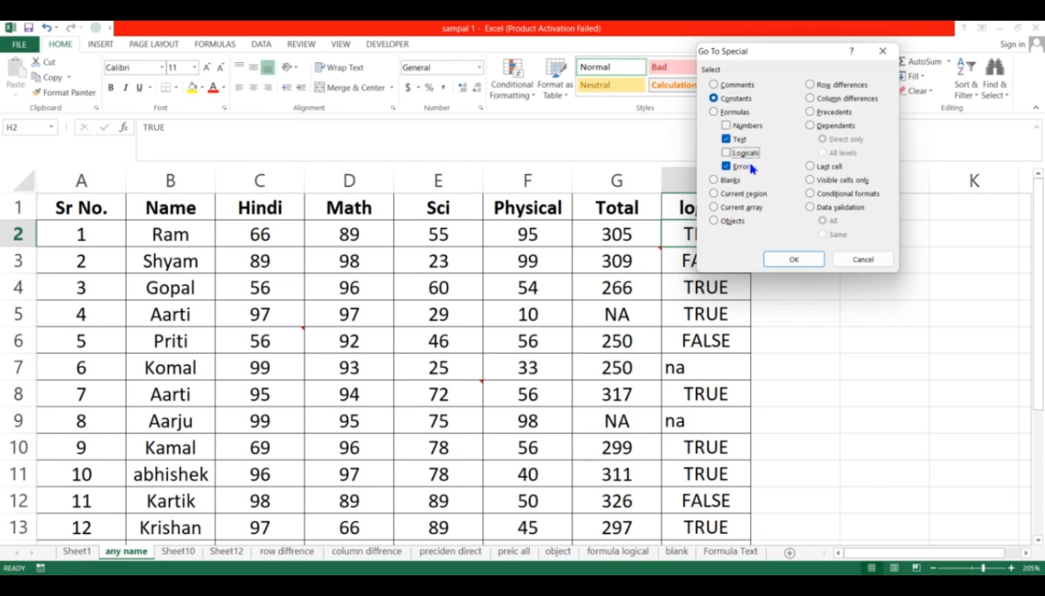
left_click(750, 169)
left_click(793, 259)
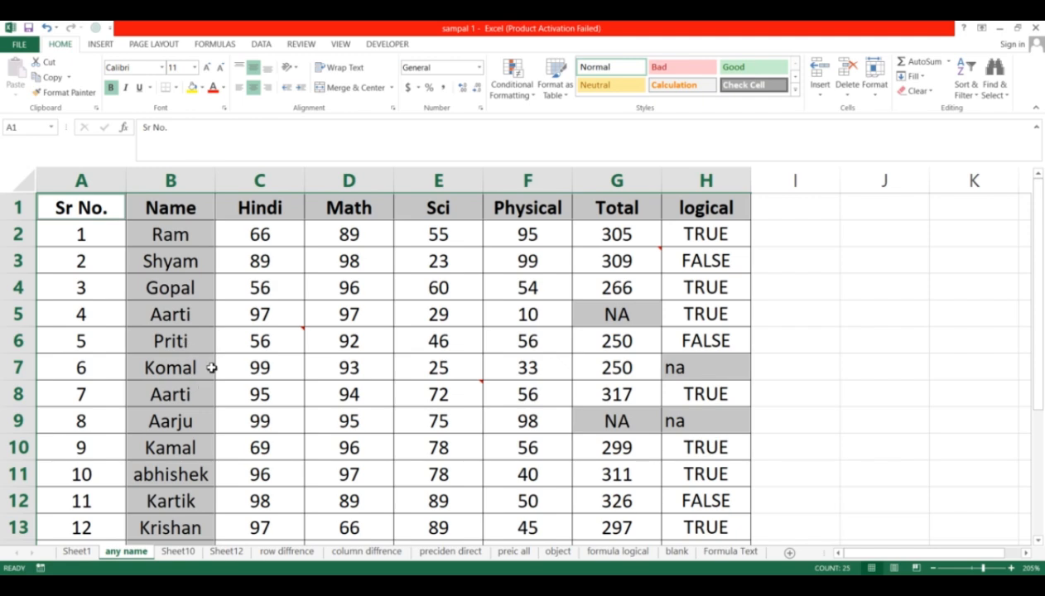
- From cell F3, use Go To Special to select only logical constants, excluding numbers, text and errors
left_click(515, 265)
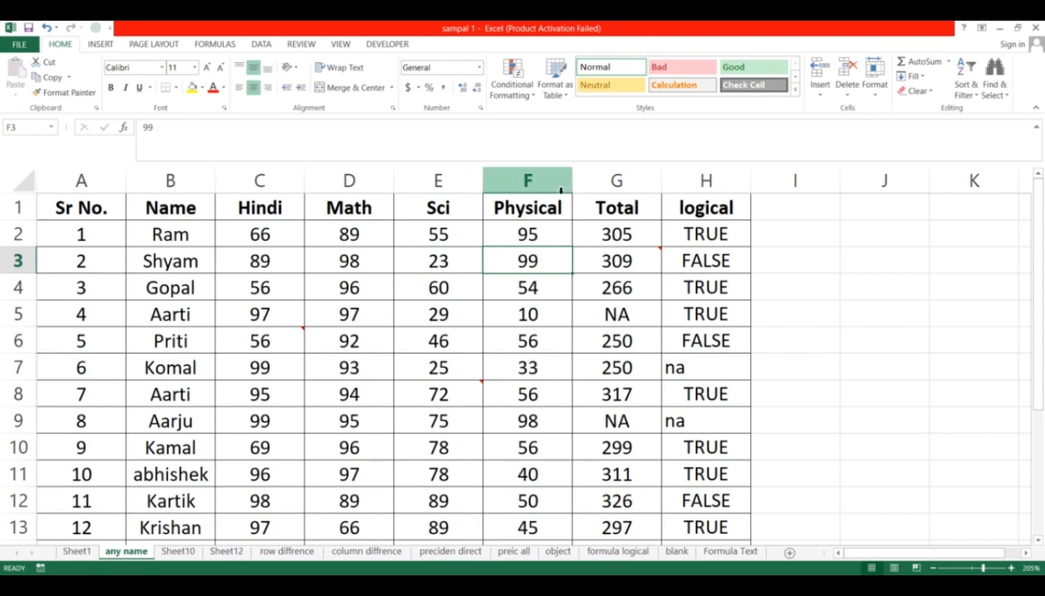
key("ctrl+g")
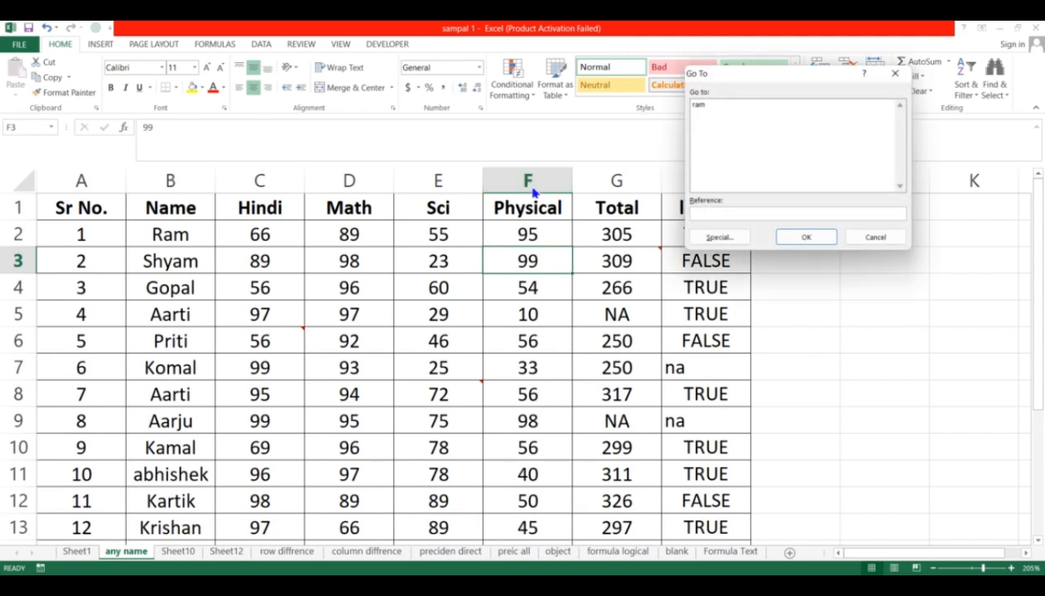
left_click(717, 238)
left_click(733, 100)
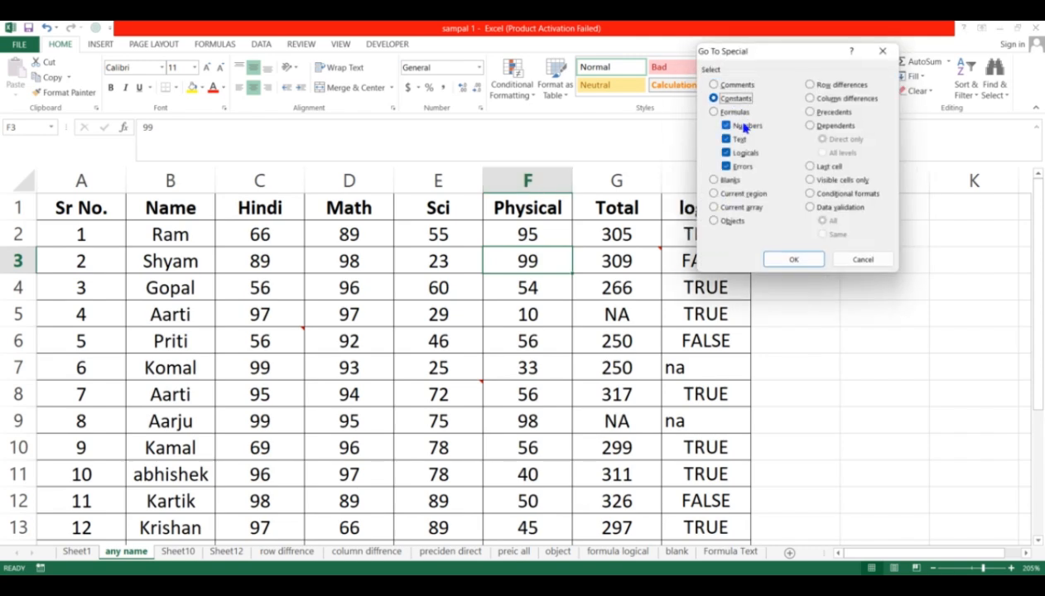
left_click(737, 125)
left_click(735, 140)
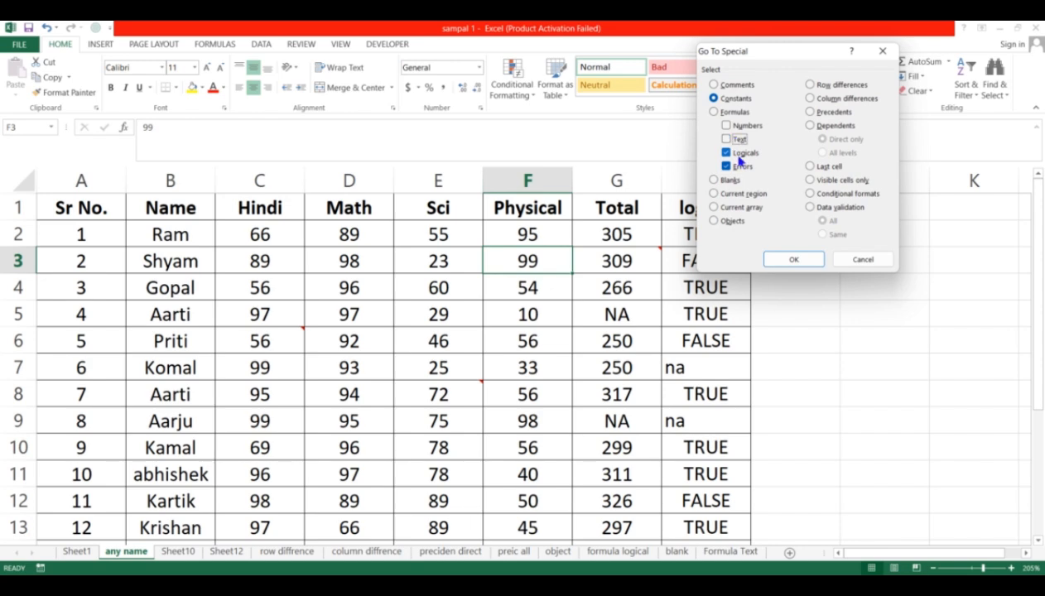
left_click(741, 166)
left_click(793, 259)
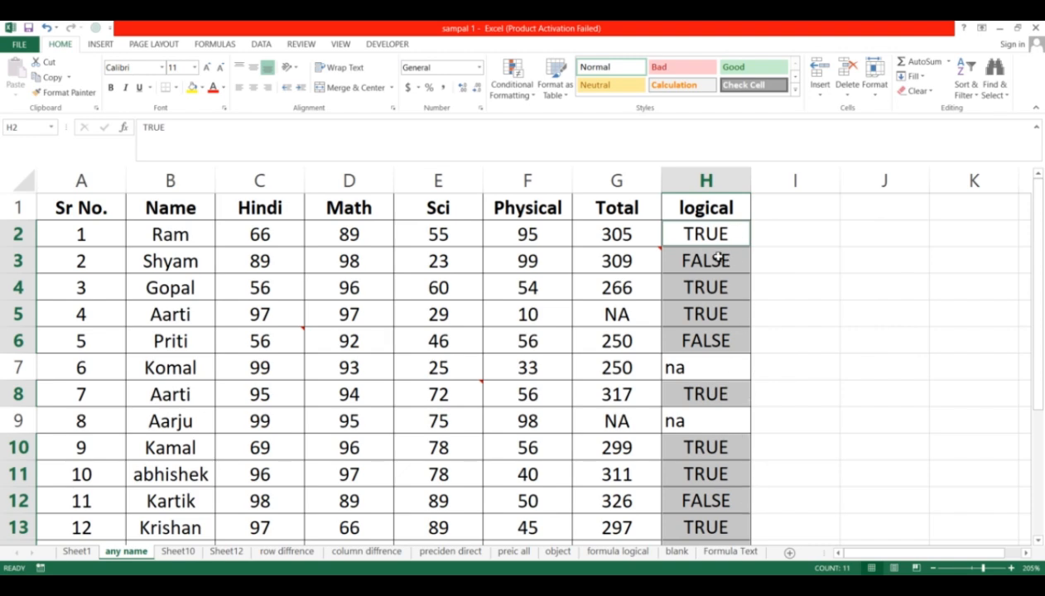
- From cell E7, use Go To Special to select only formulas returning numbers, and check the formula in G2
left_click(719, 259)
left_click(434, 391)
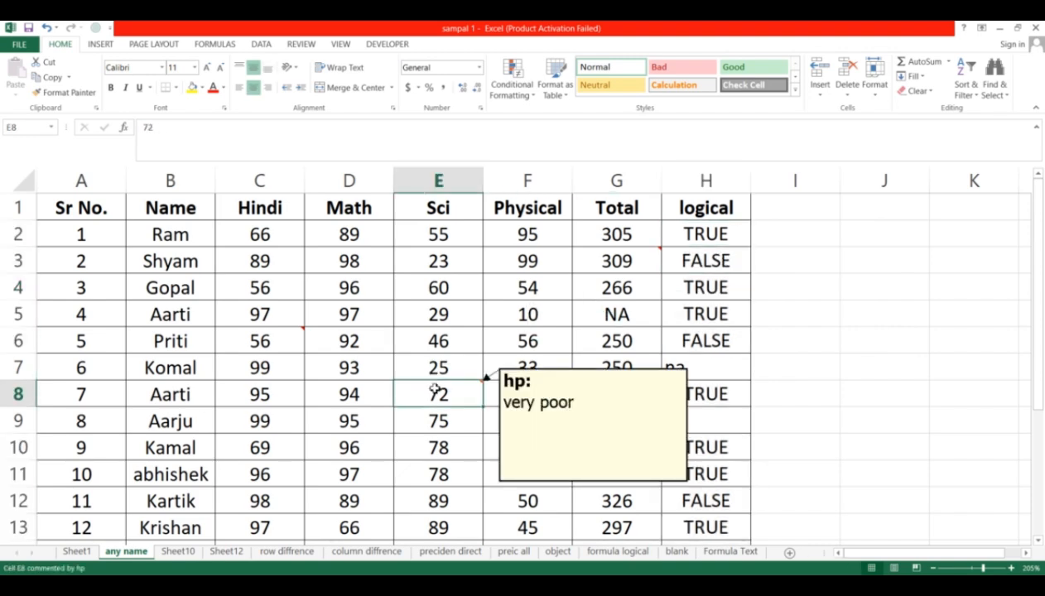
left_click(443, 358)
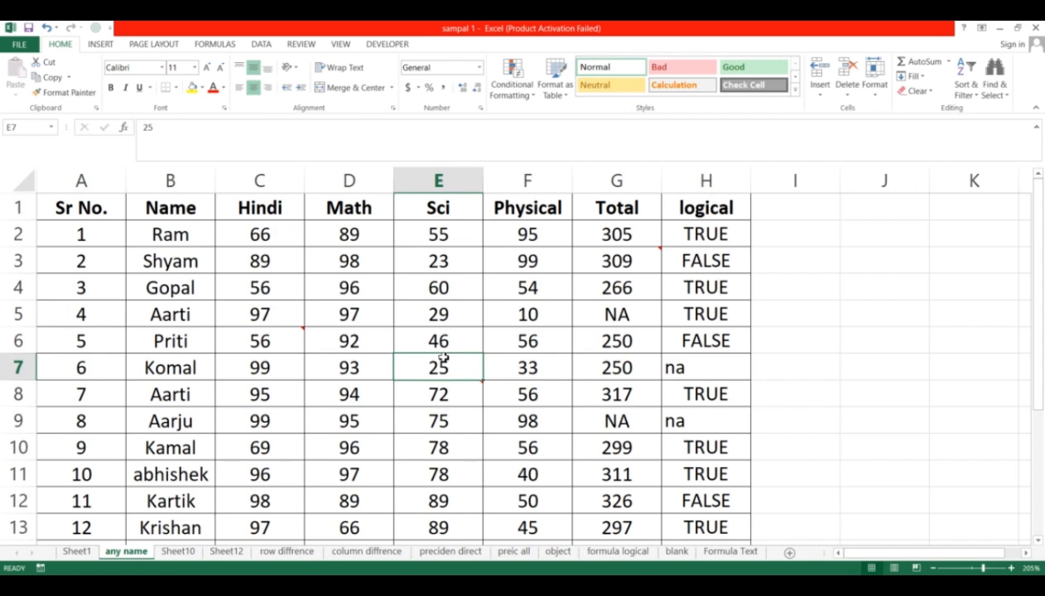
key("ctrl+g")
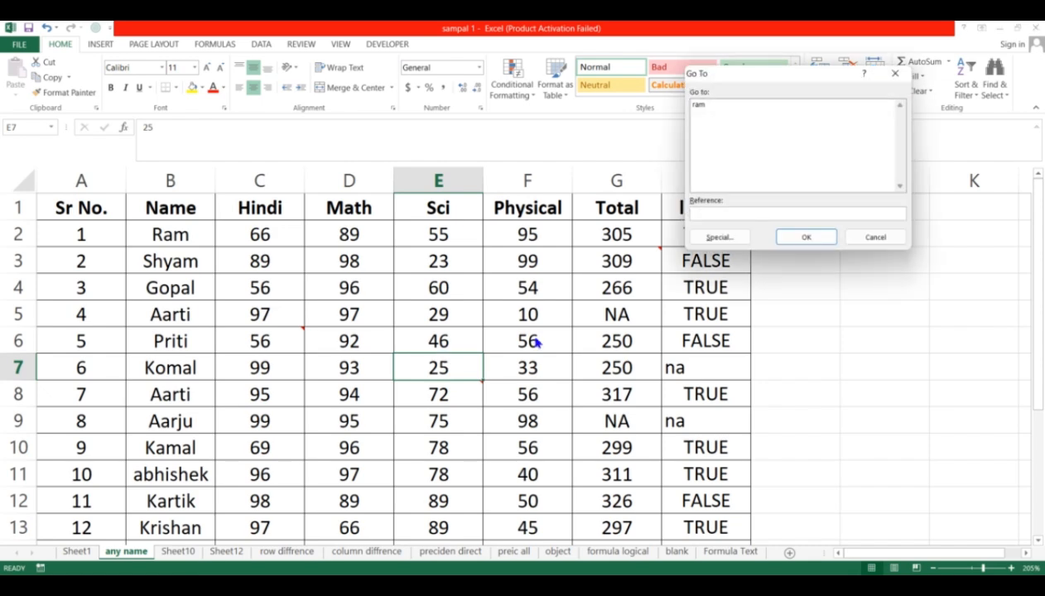
left_click(728, 236)
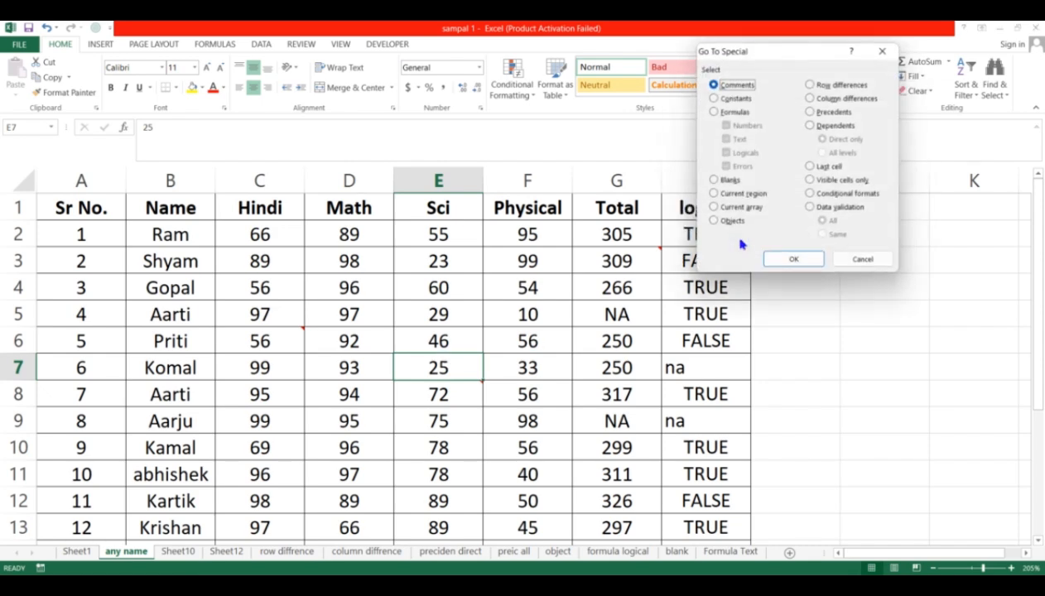
left_click(724, 114)
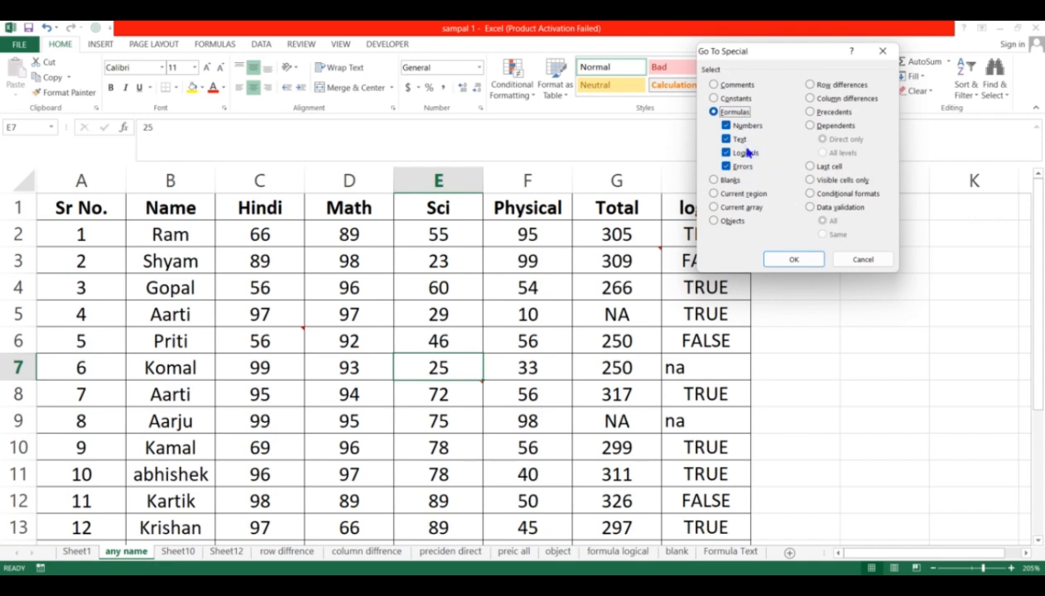
left_click(739, 142)
left_click(749, 154)
left_click(743, 167)
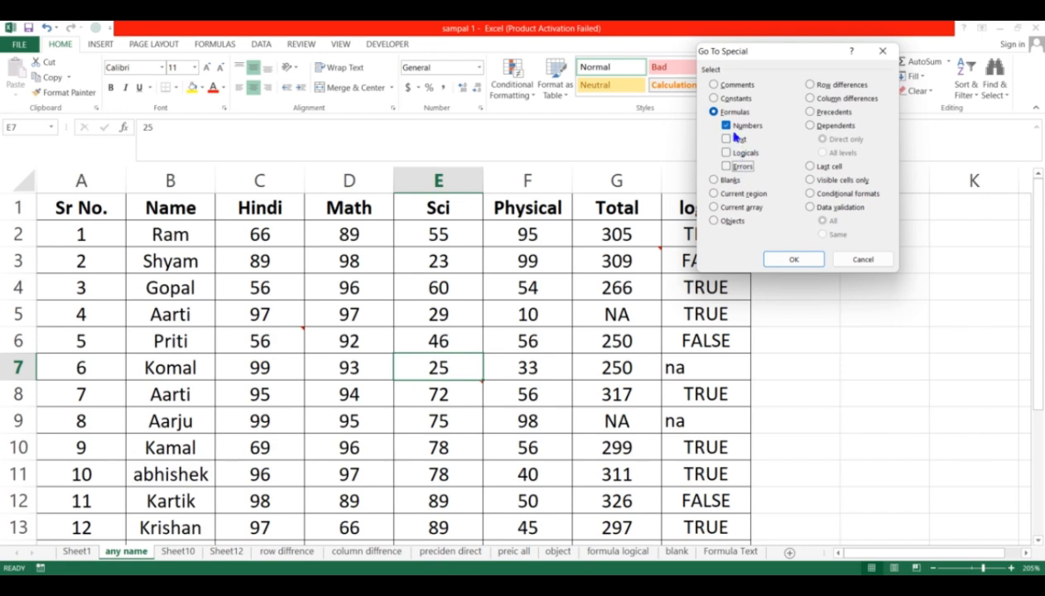
left_click(793, 259)
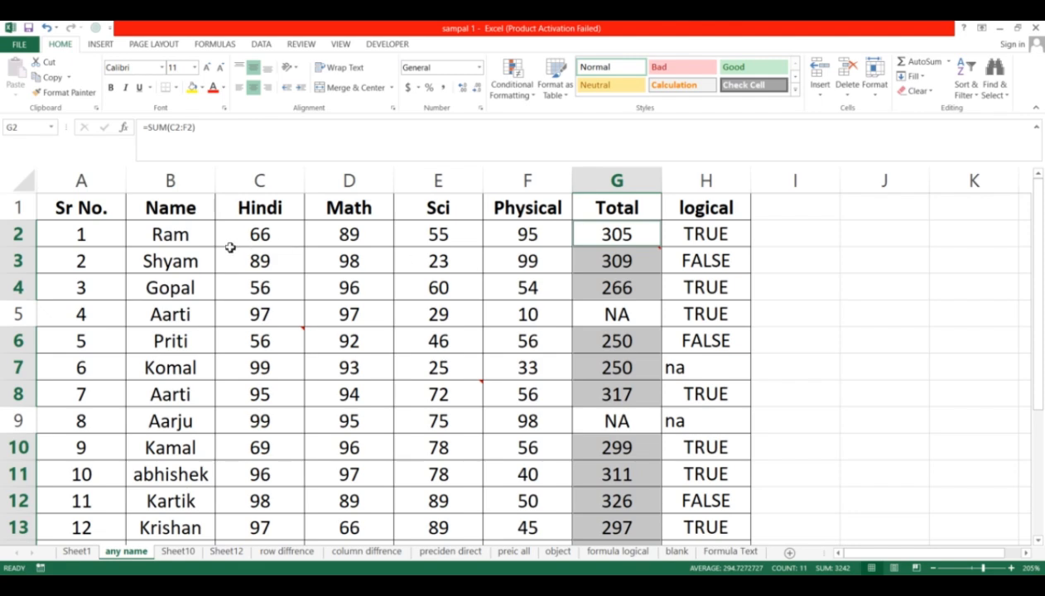
left_click(650, 236)
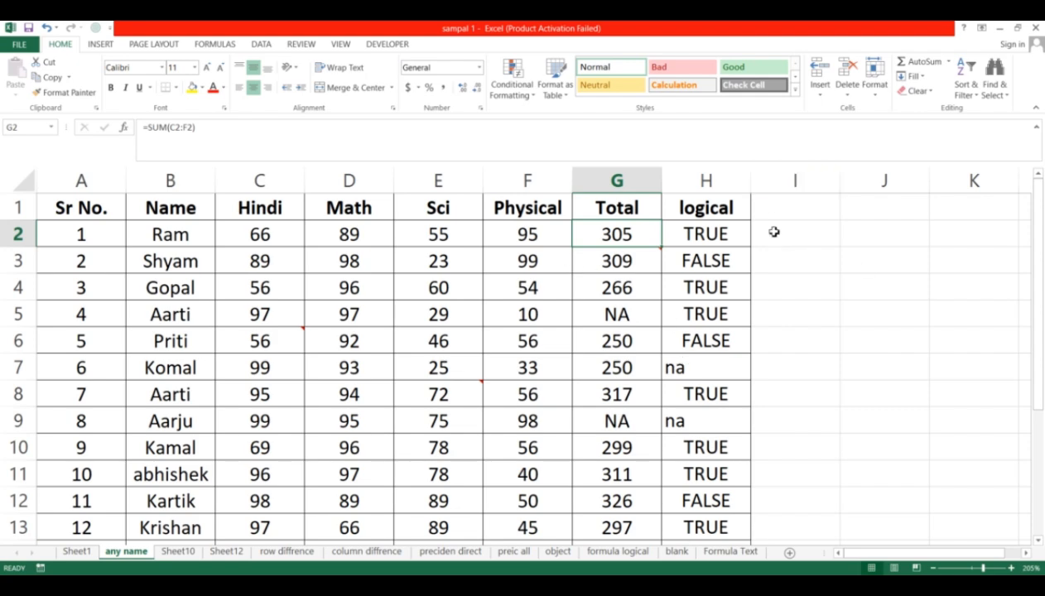
- On the Formula Text sheet, use Go To Special to select only formulas returning text, and inspect the formula in D2
left_click(730, 551)
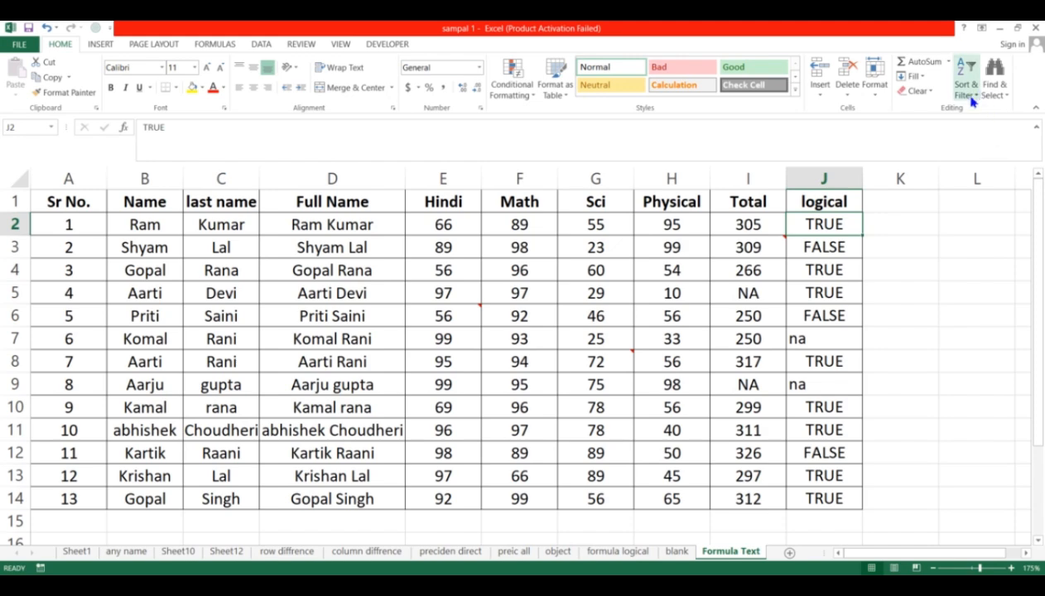
key("ctrl+g")
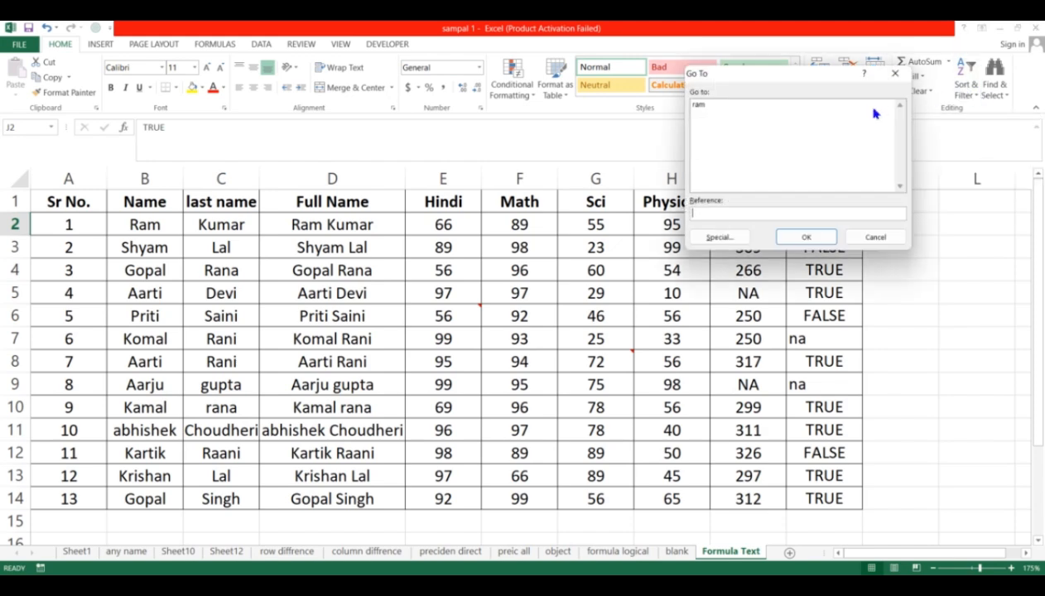
left_click(719, 237)
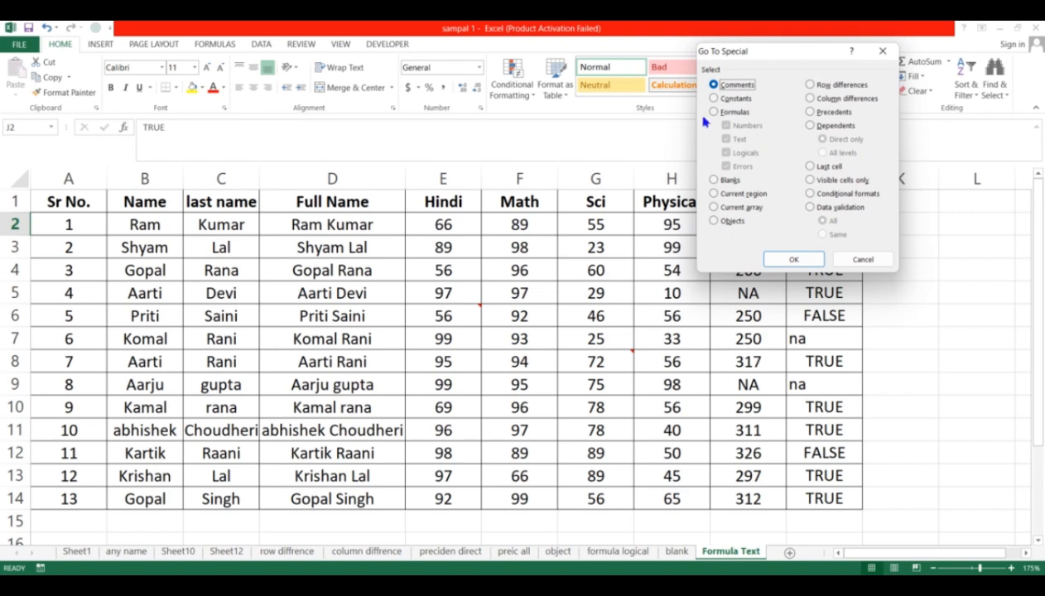
left_click(714, 98)
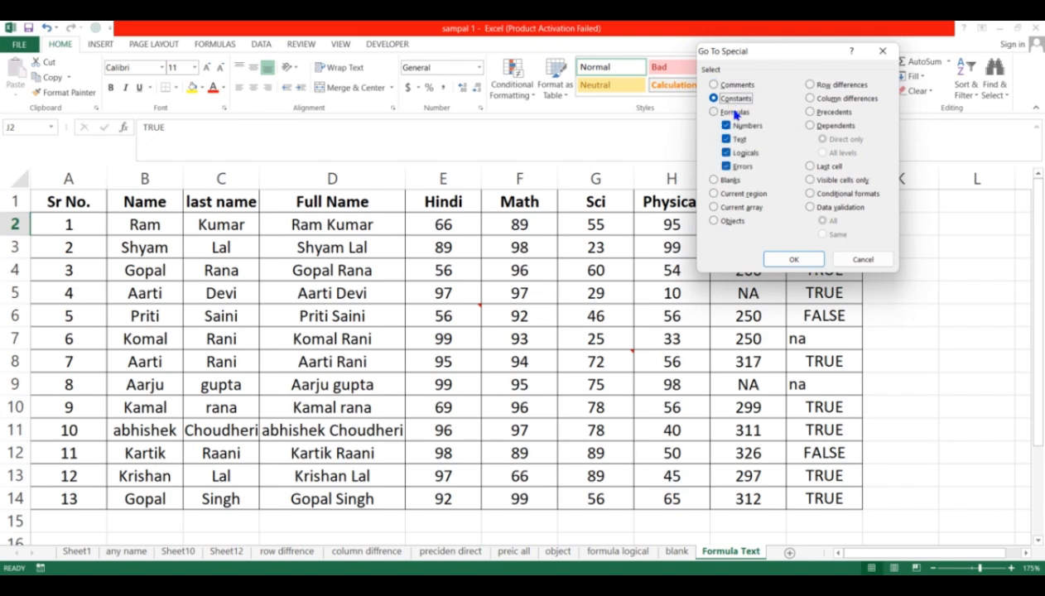
left_click(734, 112)
left_click(741, 126)
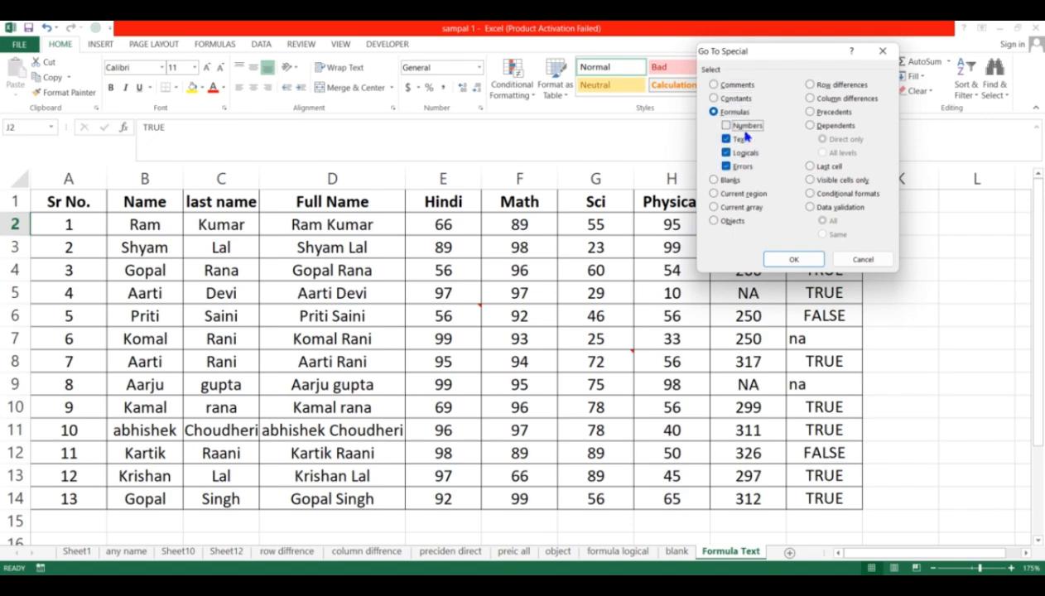
left_click(726, 152)
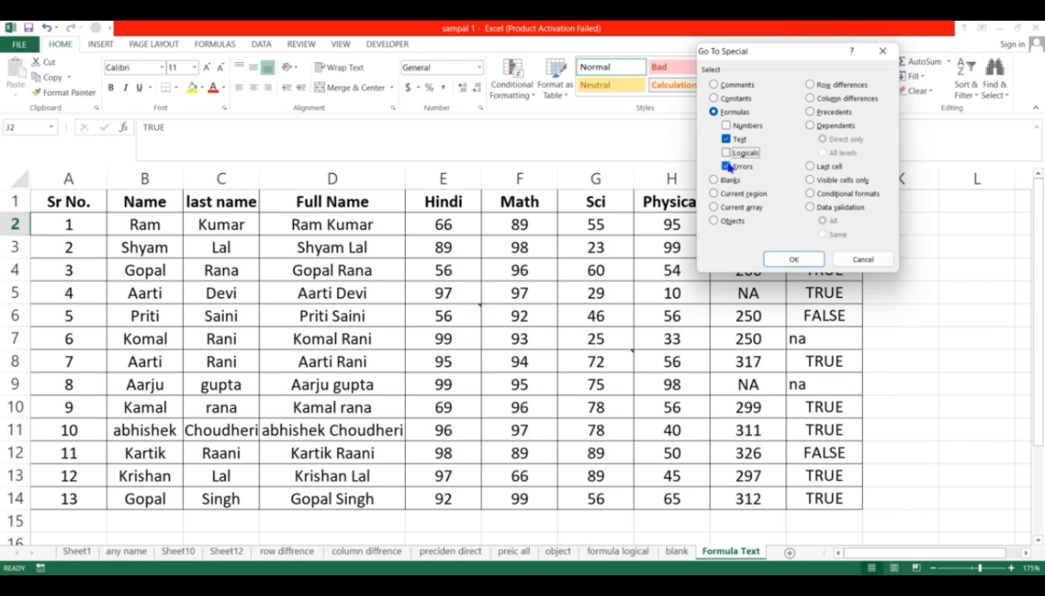
left_click(727, 166)
left_click(792, 260)
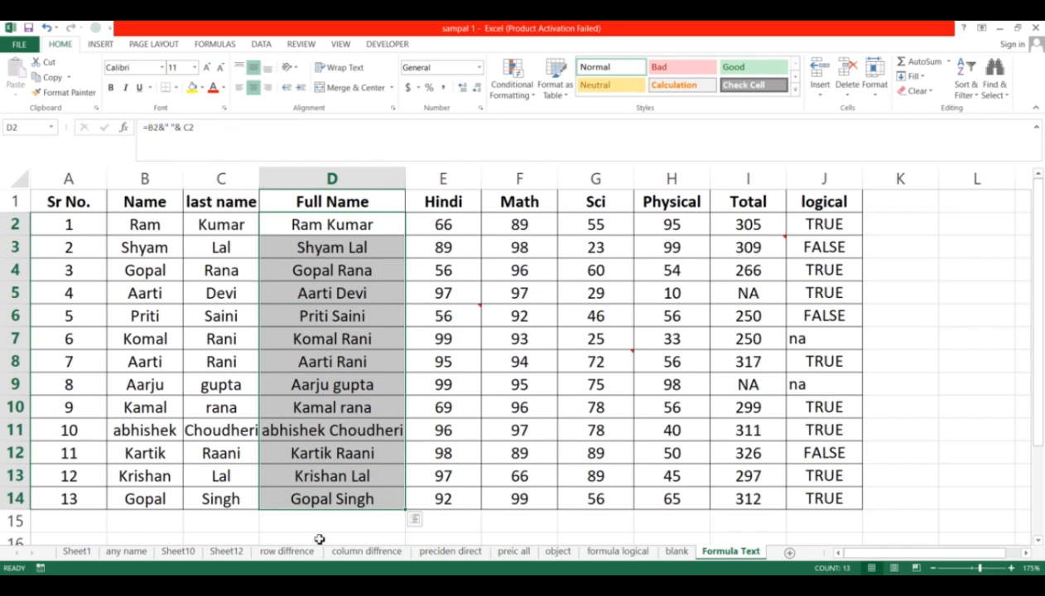
left_click(212, 142)
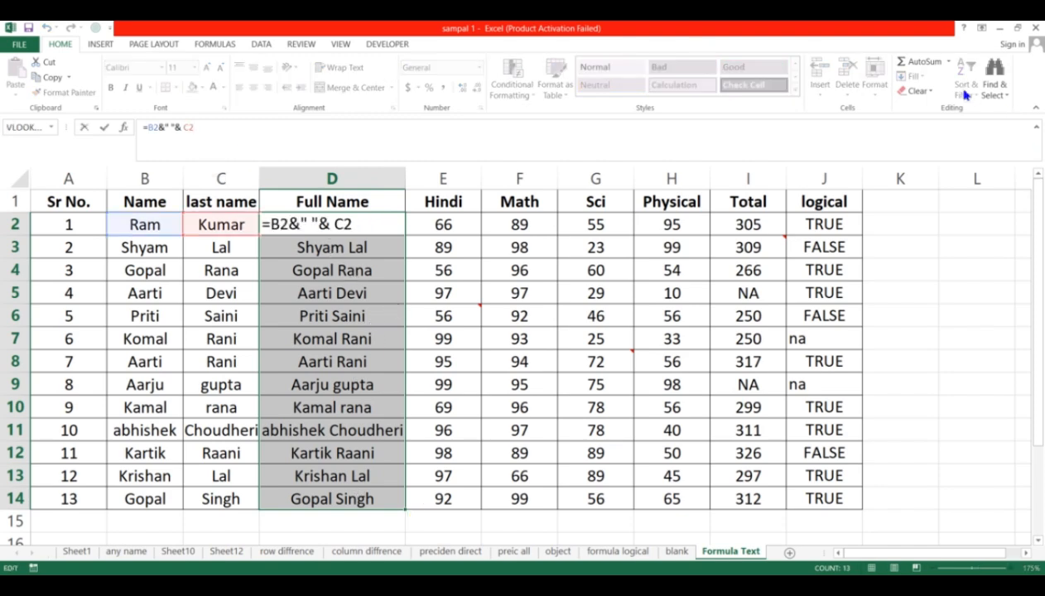
left_click(923, 184)
- From cell I3, try to select only formulas returning logicals with Go To Special, excluding numbers, text and errors
left_click(716, 254)
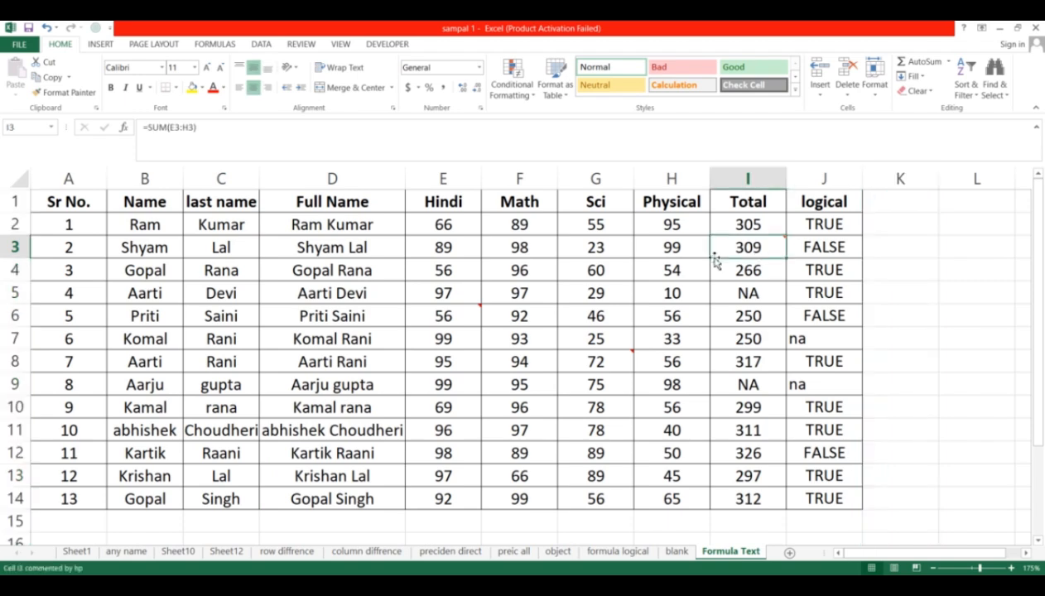
key("ctrl+g")
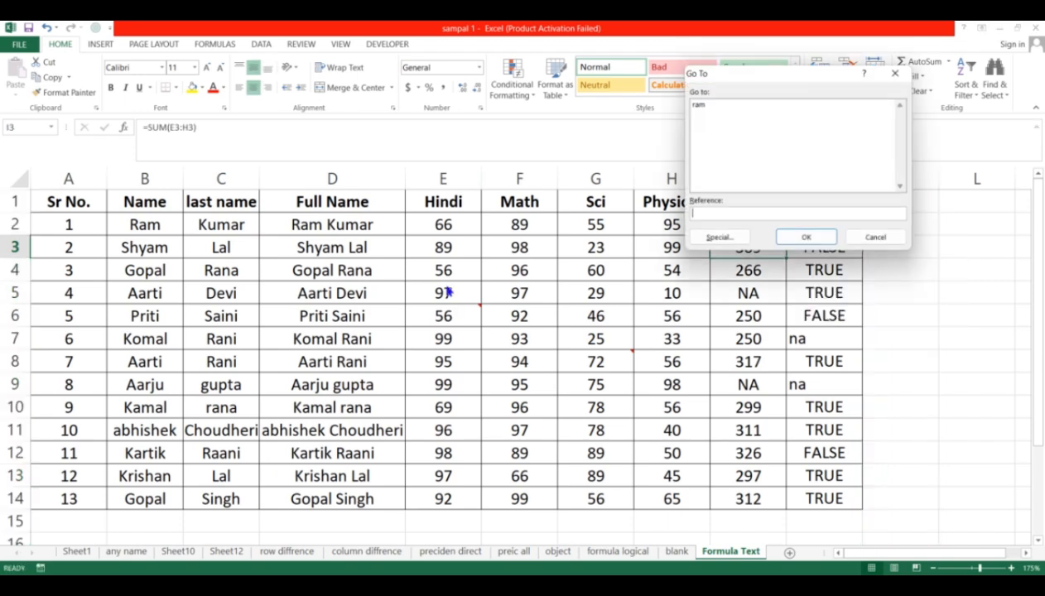
left_click(719, 236)
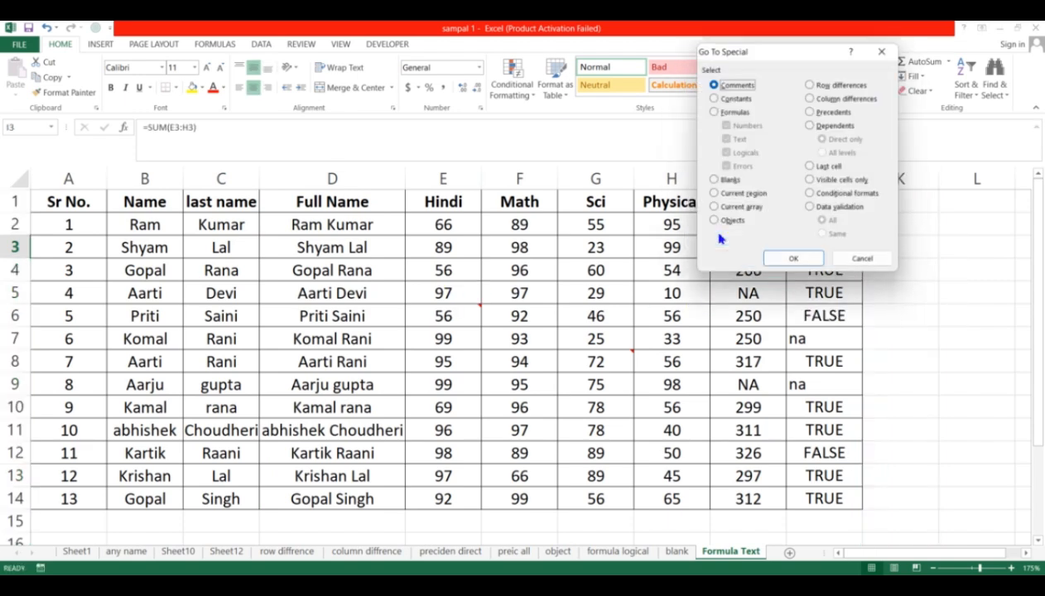
left_click(728, 113)
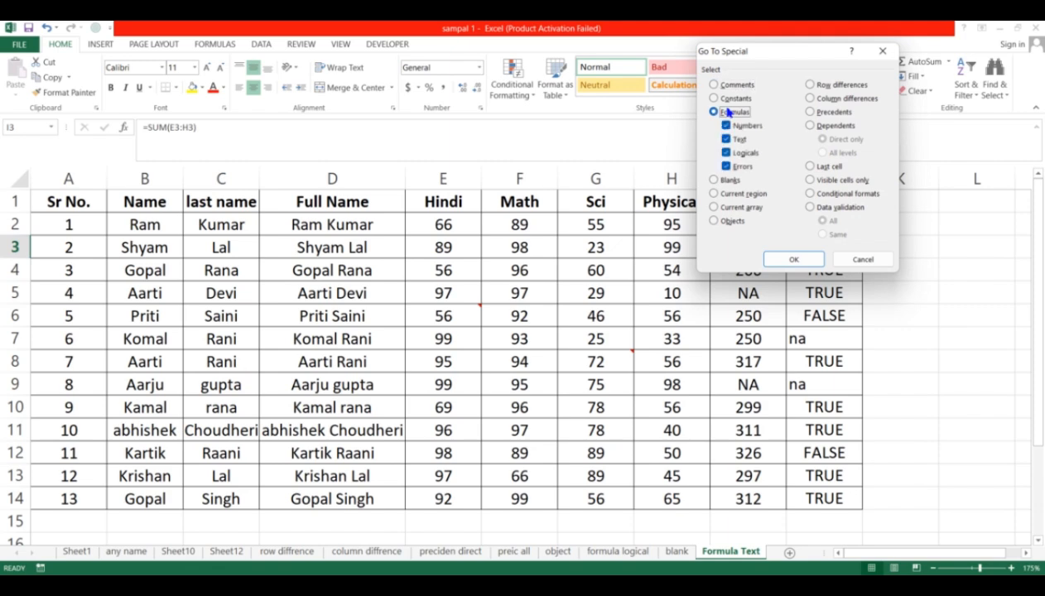
left_click(742, 125)
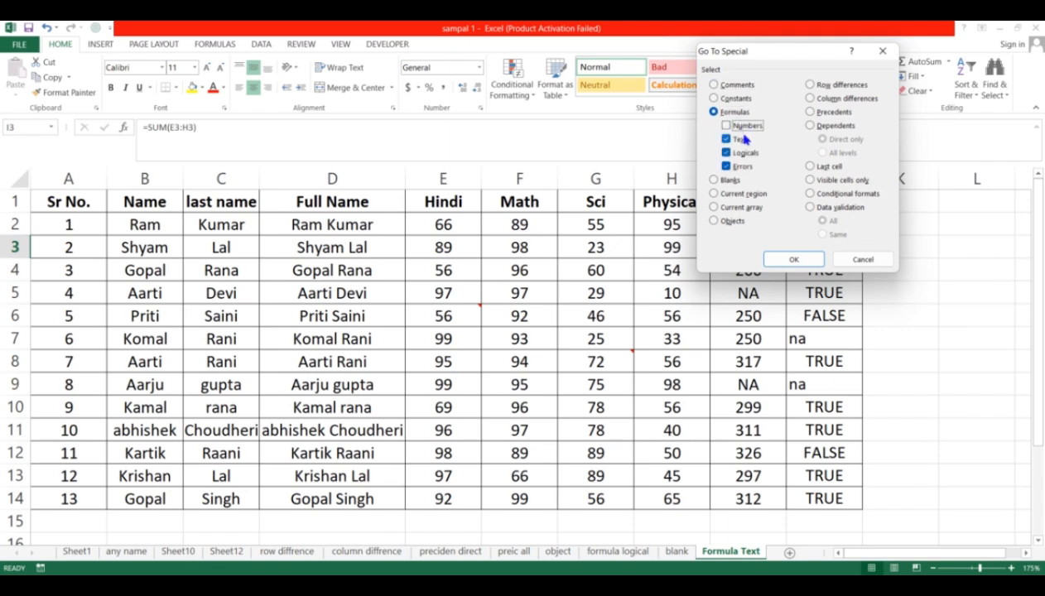
left_click(740, 139)
left_click(740, 168)
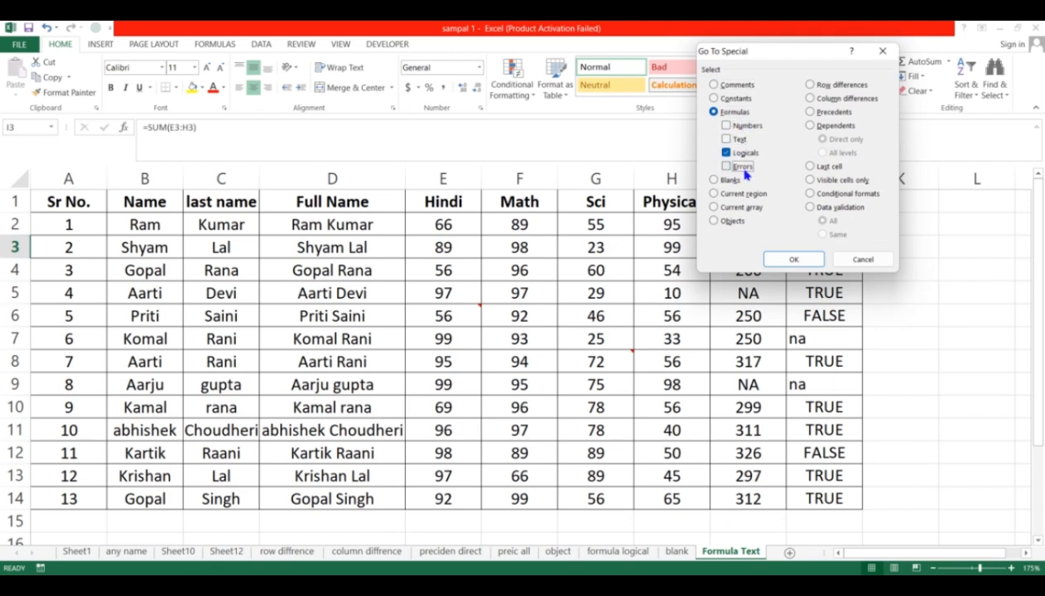
left_click(790, 259)
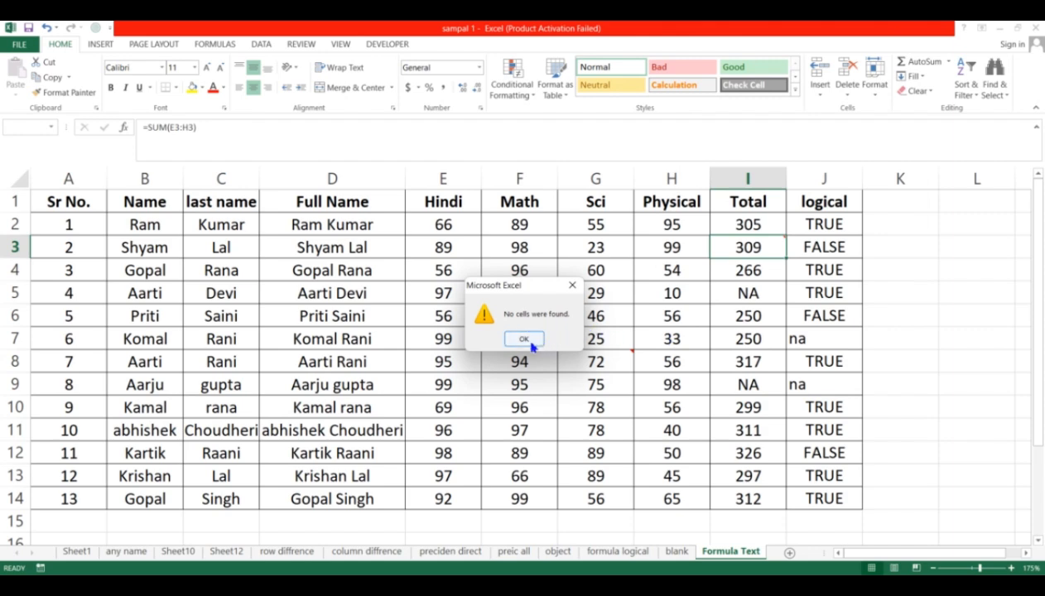
left_click(525, 340)
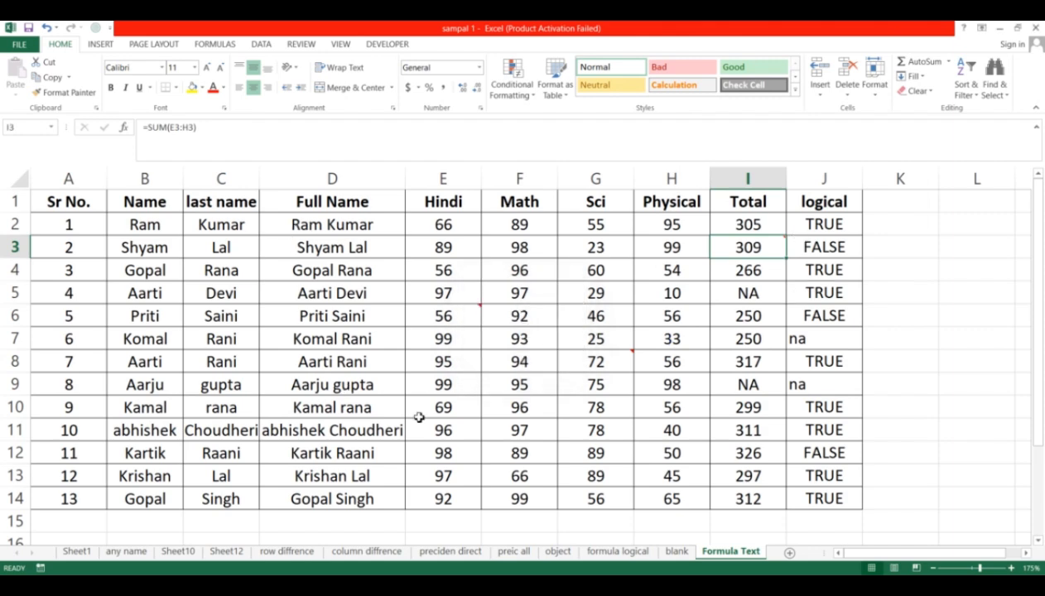
- Inspect several entries in the logical column to check whether they are typed values or formulas
left_click(859, 226)
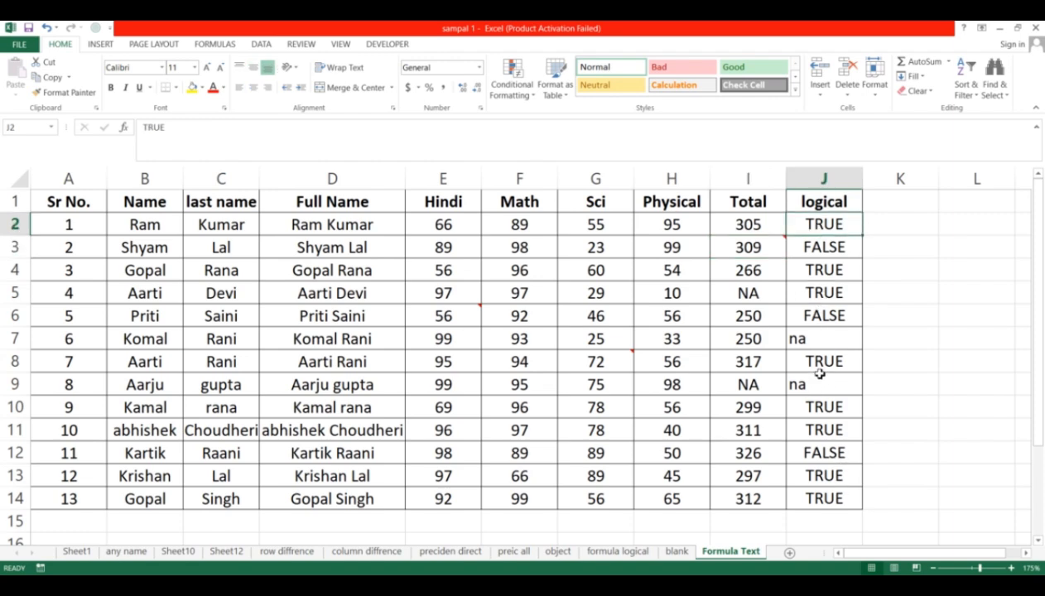
left_click(823, 252)
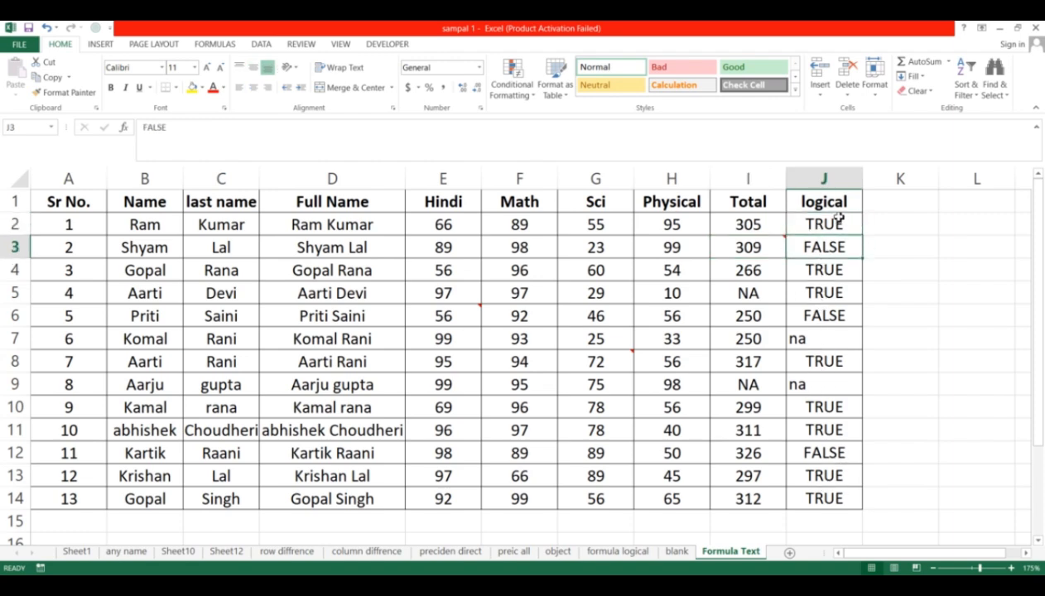
left_click(880, 221)
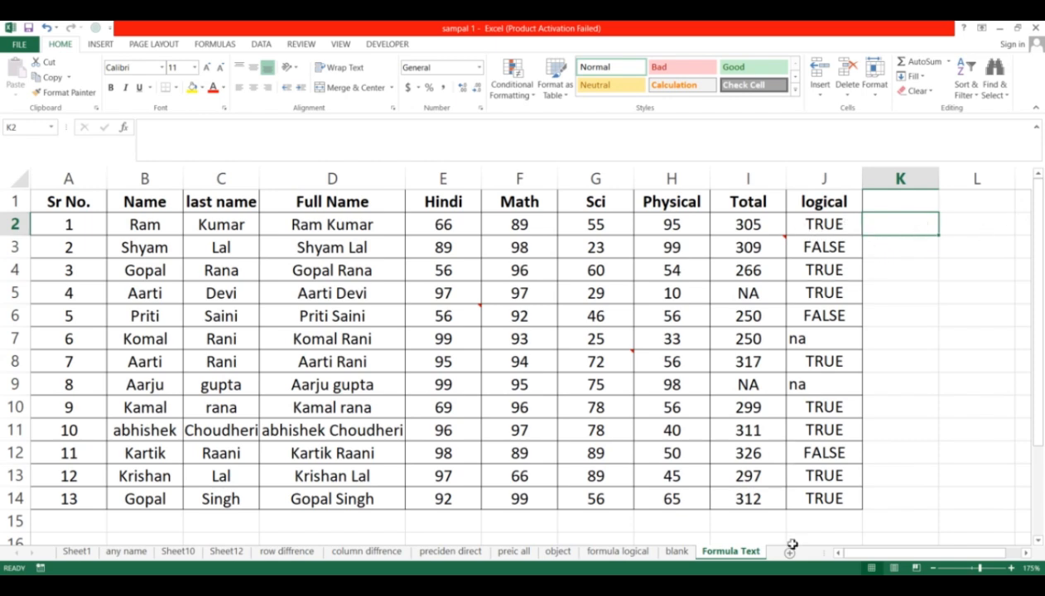
left_click(833, 474)
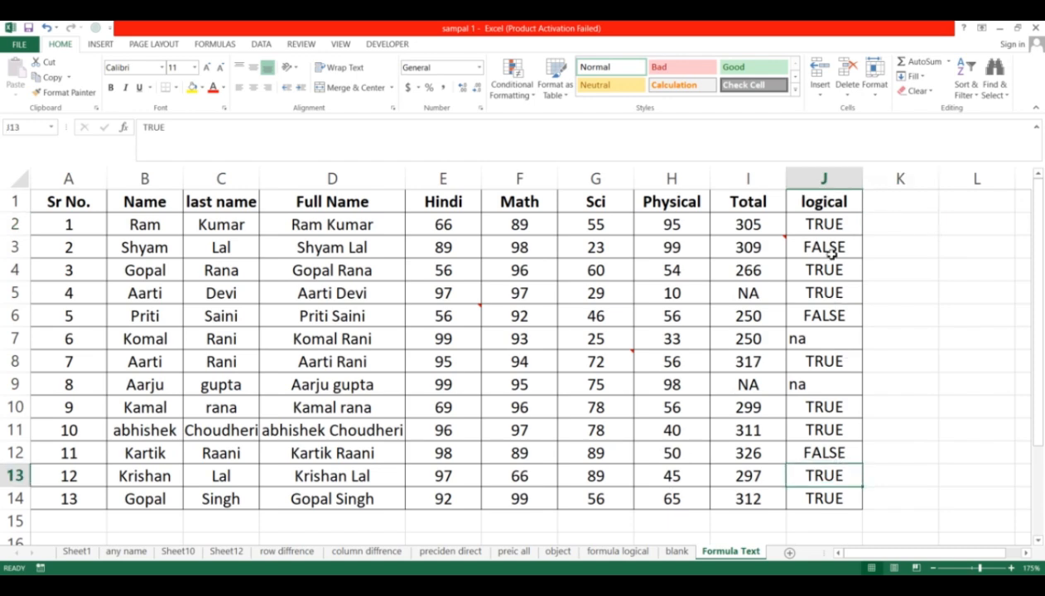
- From cell J2 on the Formula Text sheet, try to select blank cells with Go To Special
left_click(832, 230)
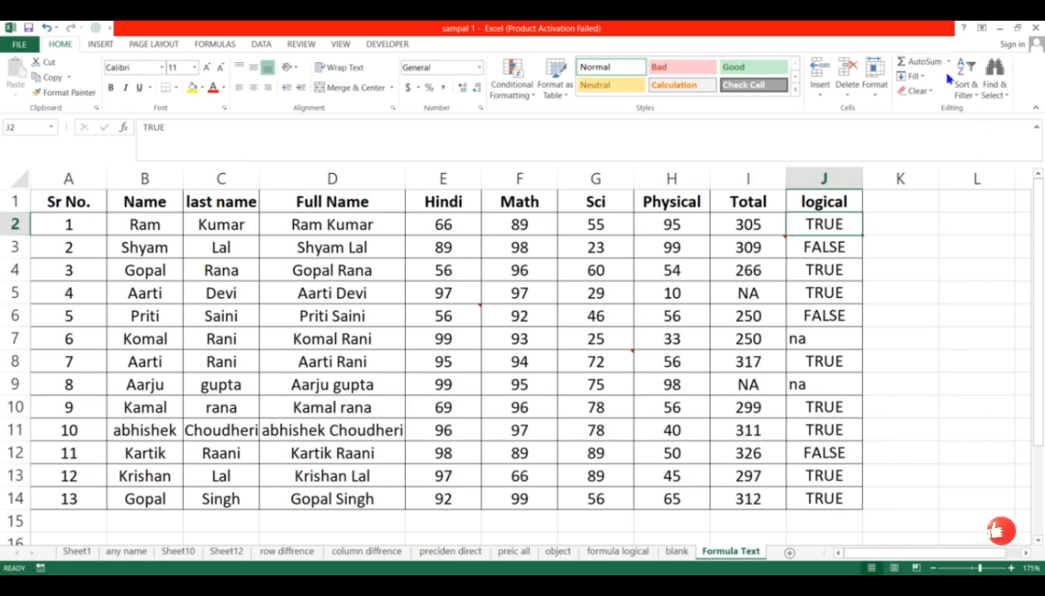
key("ctrl+g")
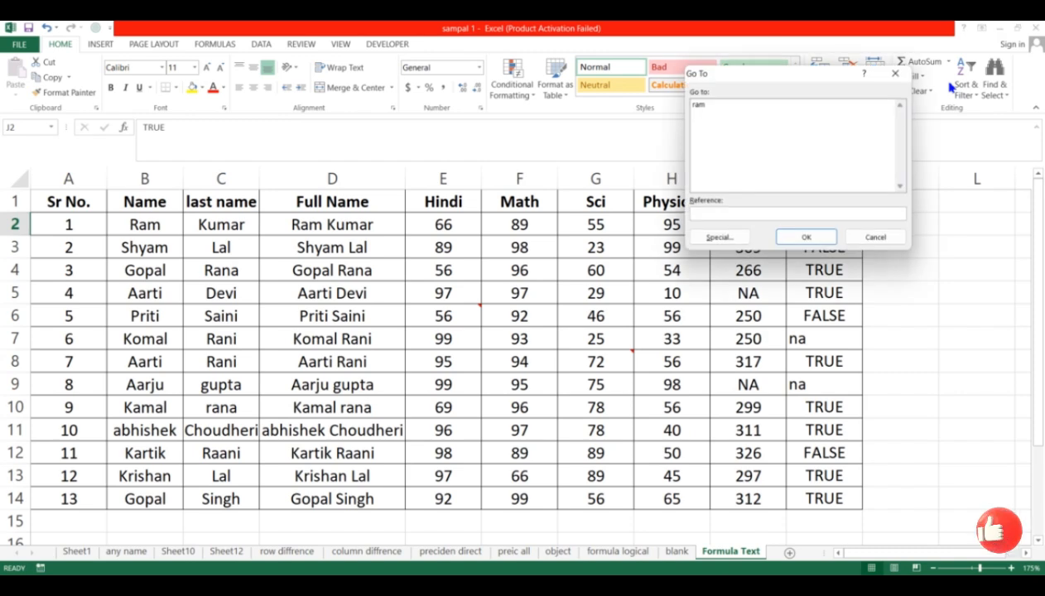
left_click(719, 236)
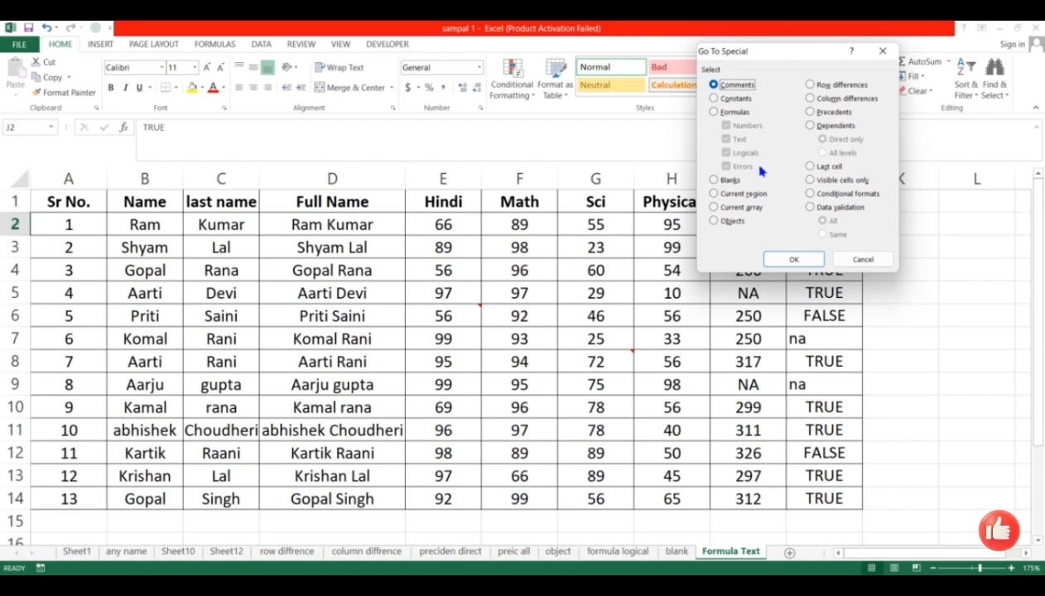
left_click(726, 182)
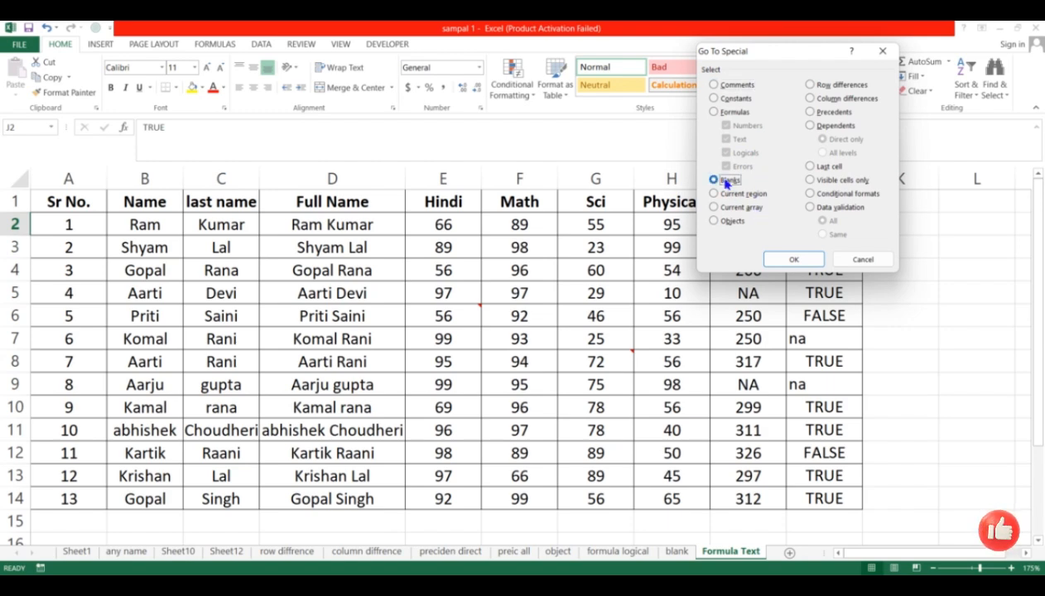
left_click(789, 261)
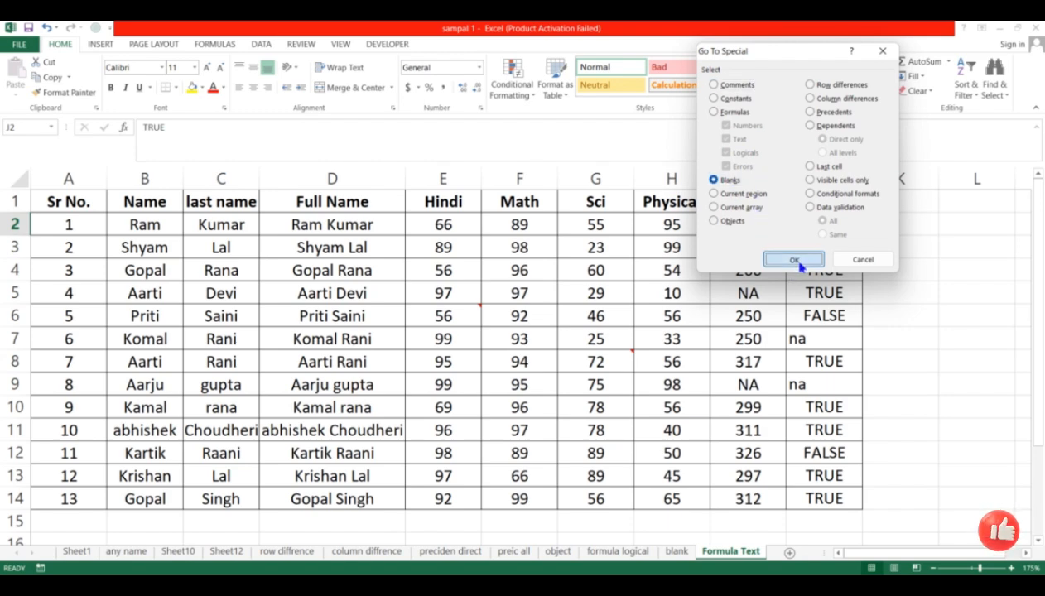
left_click(531, 340)
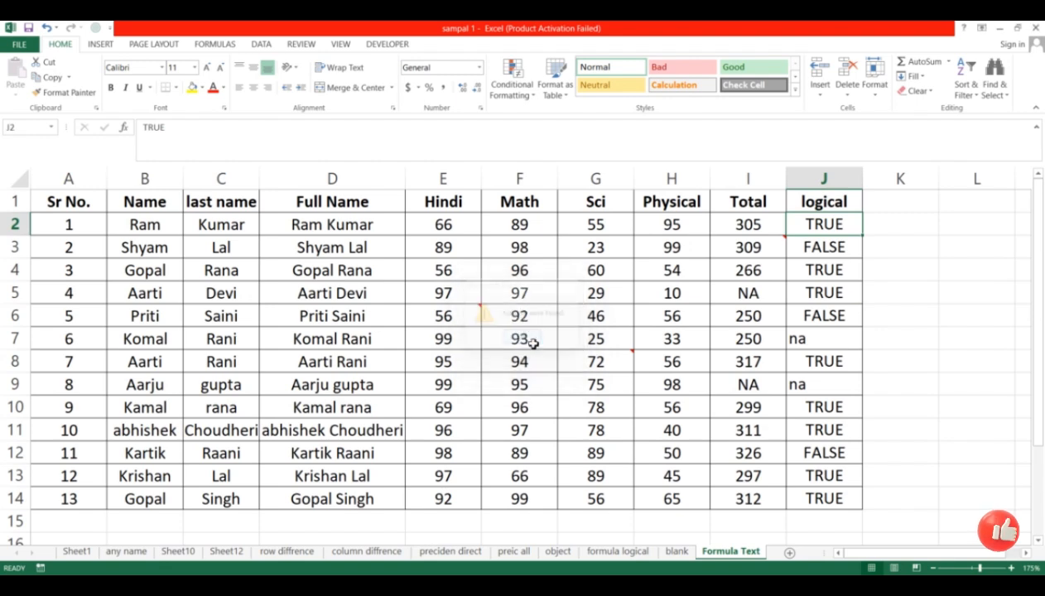
- Switch to the blank sheet and examine the empty cells in the marks table, including the Name and Sci columns
left_click(675, 552)
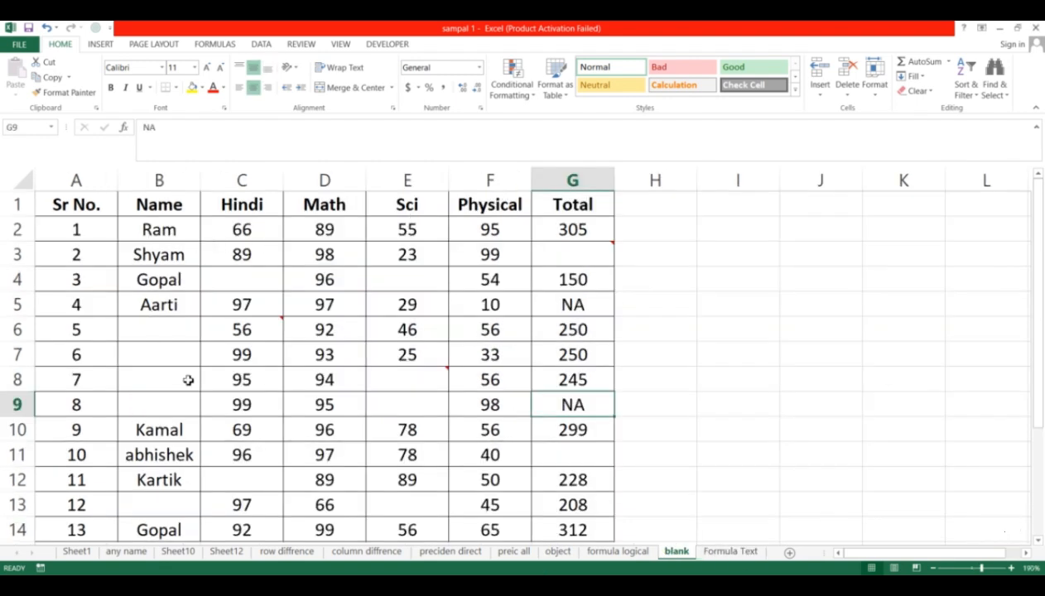
scroll(199, 380, "down", 2)
scroll(385, 405, "up", 2)
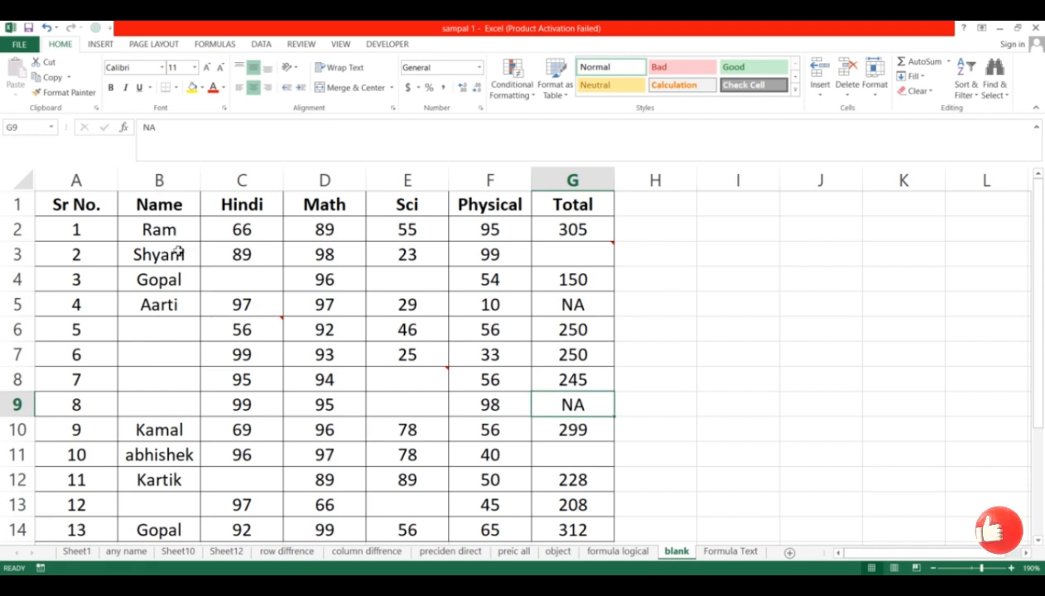
left_click(173, 329)
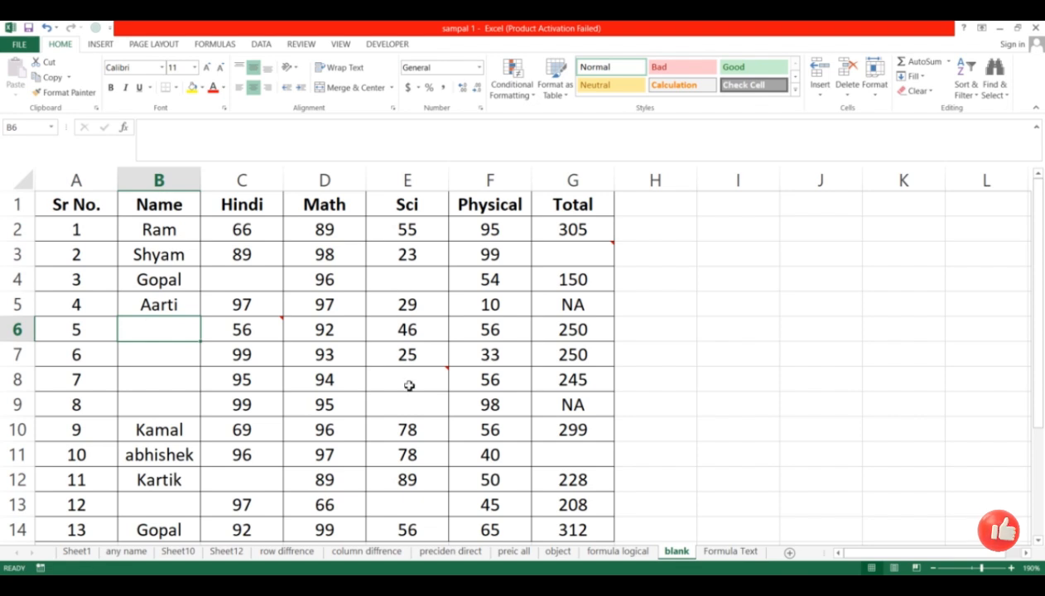
left_click(424, 413)
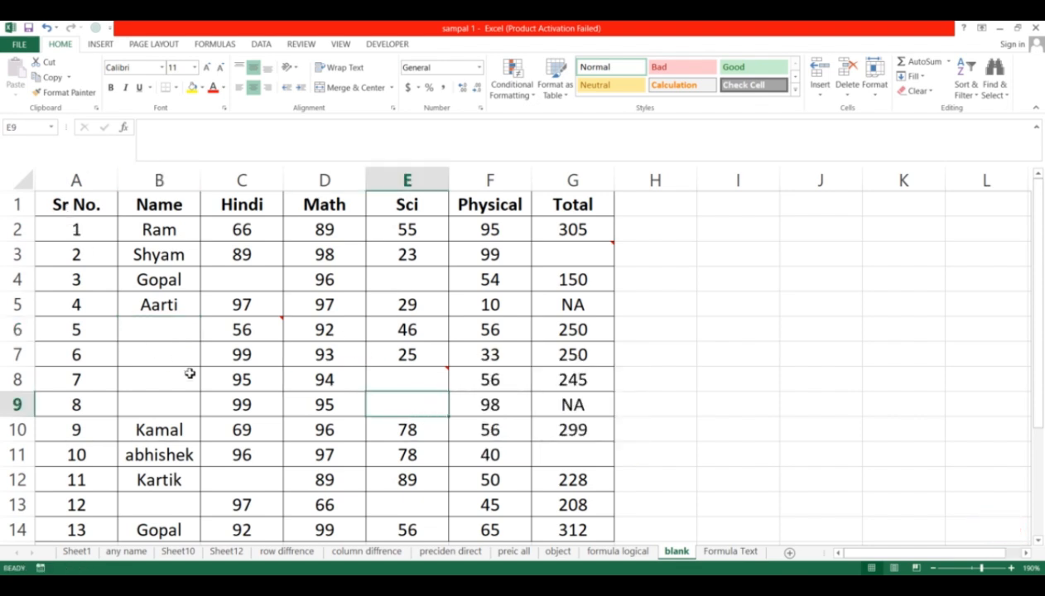
left_click(187, 326)
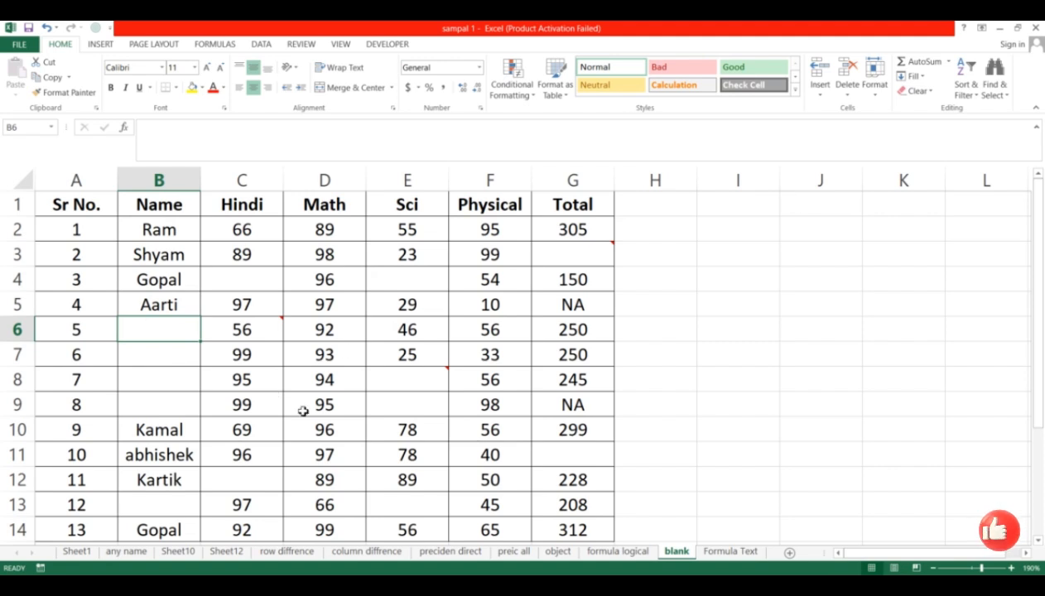
scroll(241, 405, "down", 1)
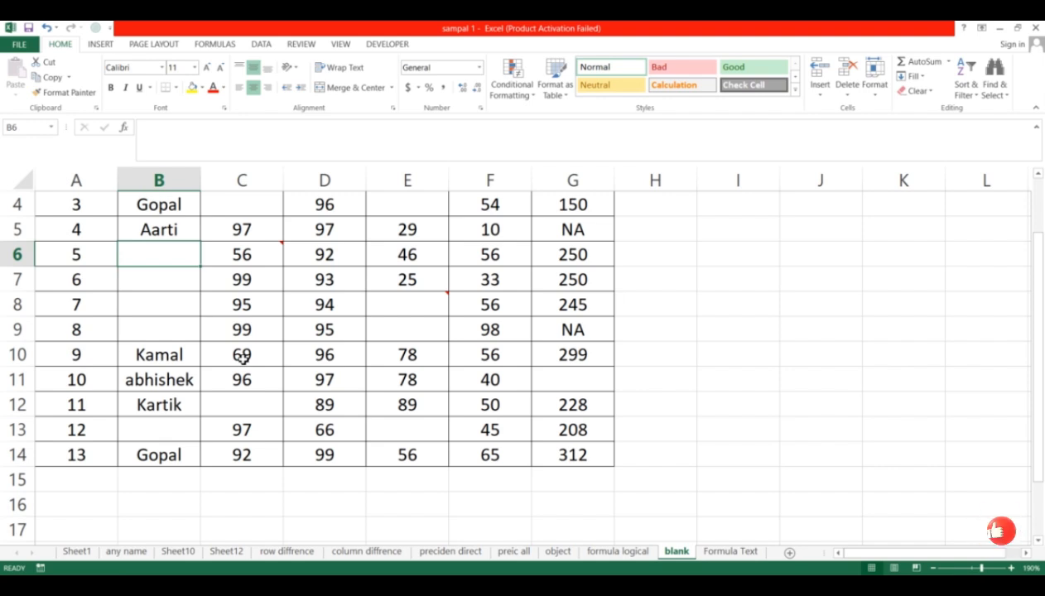
scroll(240, 303, "up", 1)
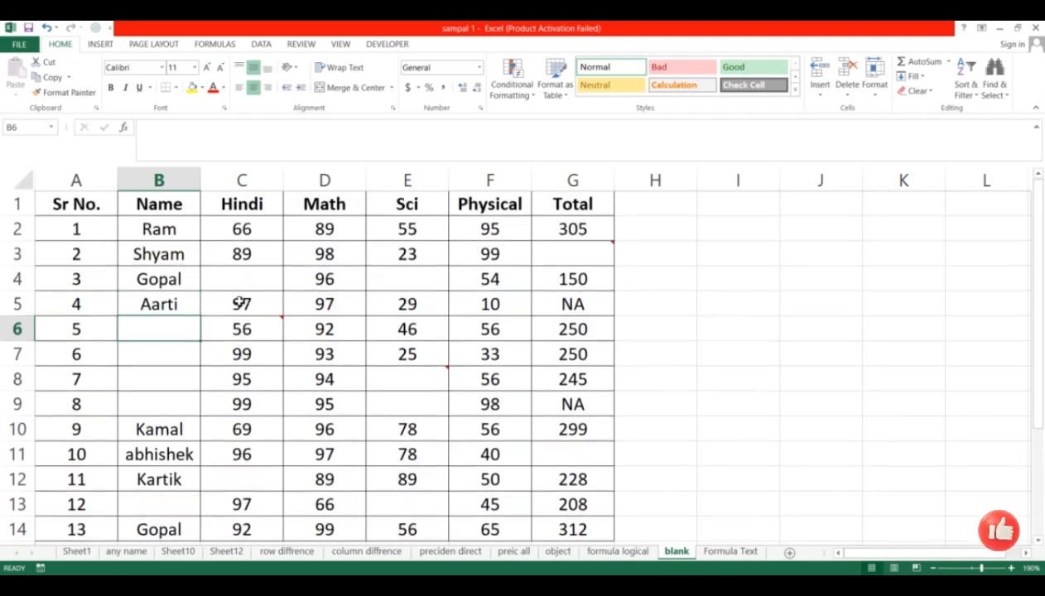
- From cell D7, select all blank cells in the table with Go To Special and fill them with yellow
left_click(333, 356)
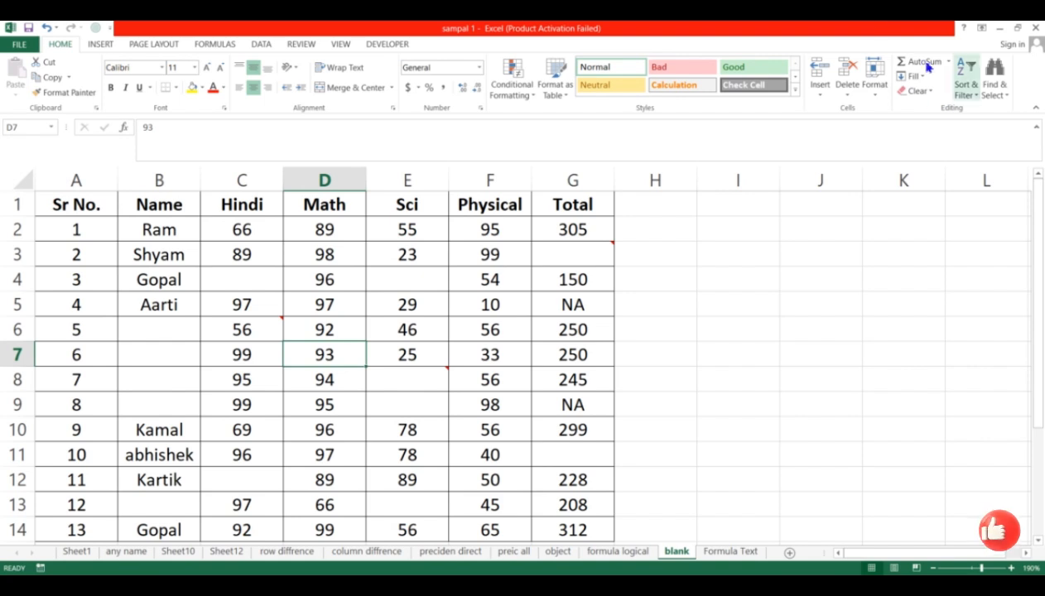
key("ctrl+g")
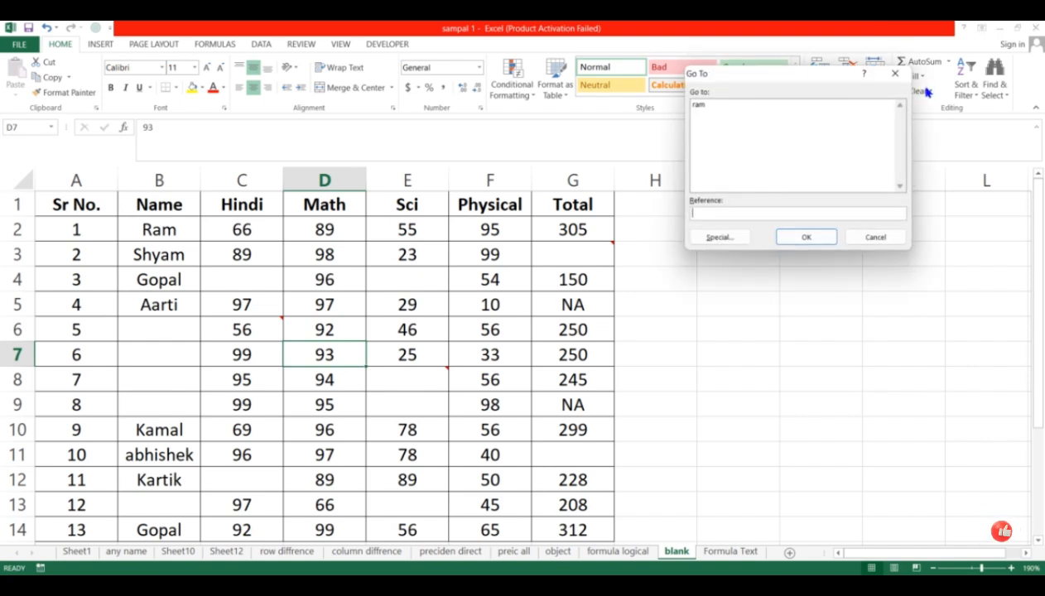
left_click(717, 239)
left_click(723, 181)
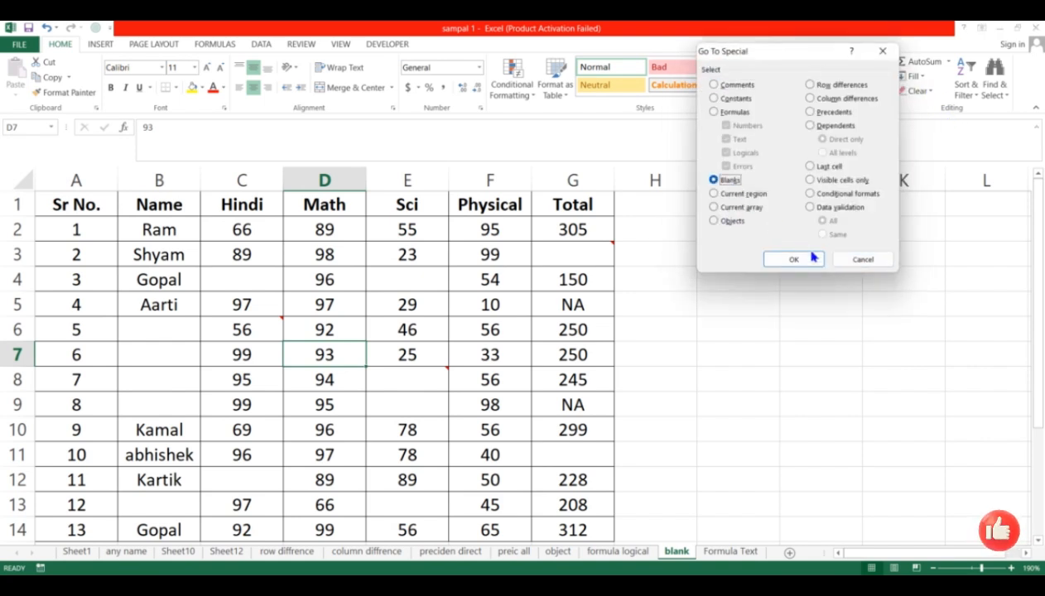
left_click(797, 259)
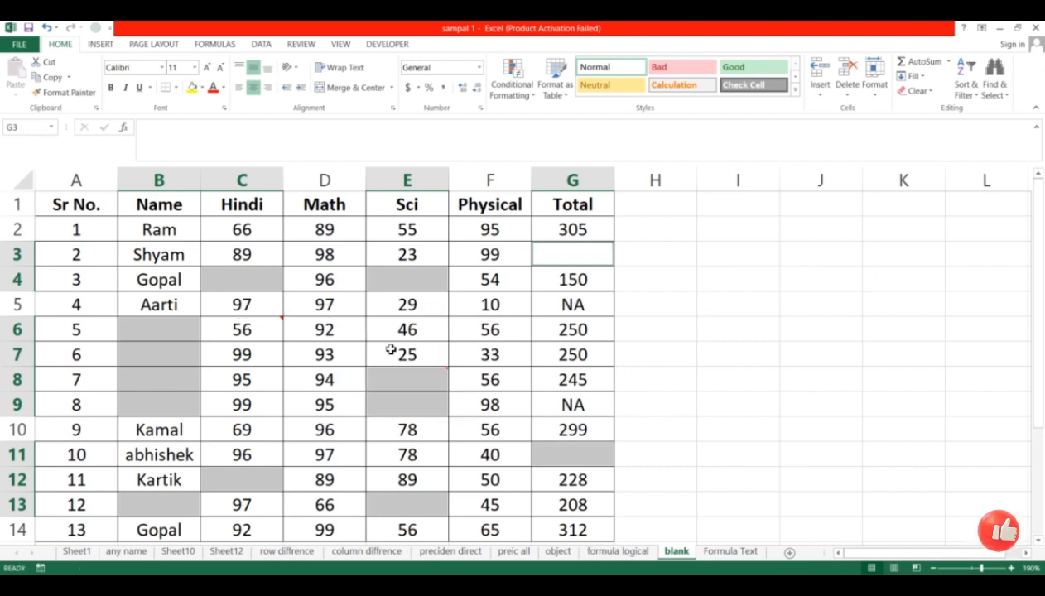
left_click(191, 88)
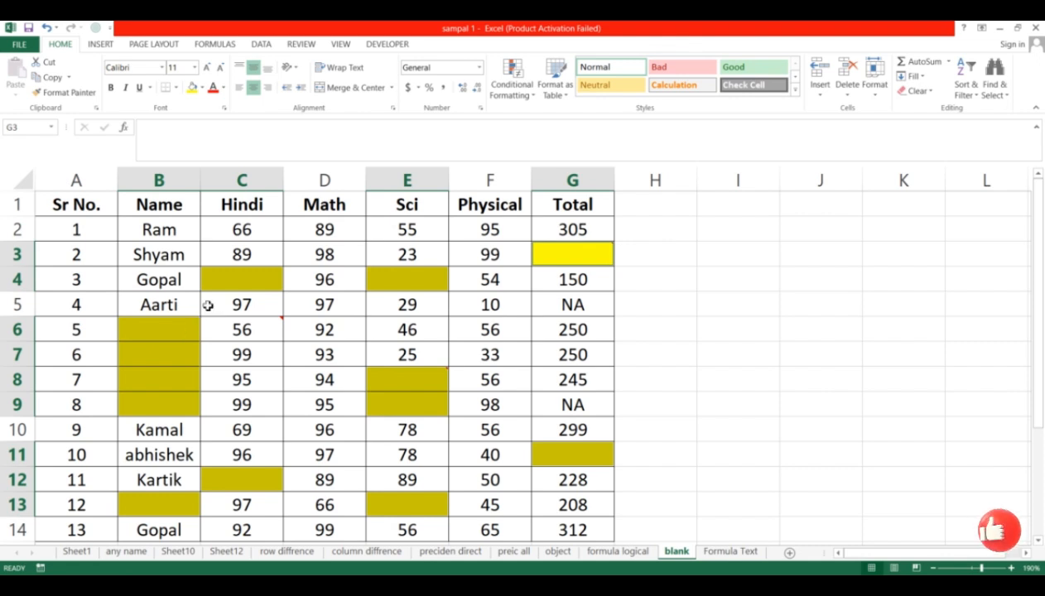
left_click(270, 277)
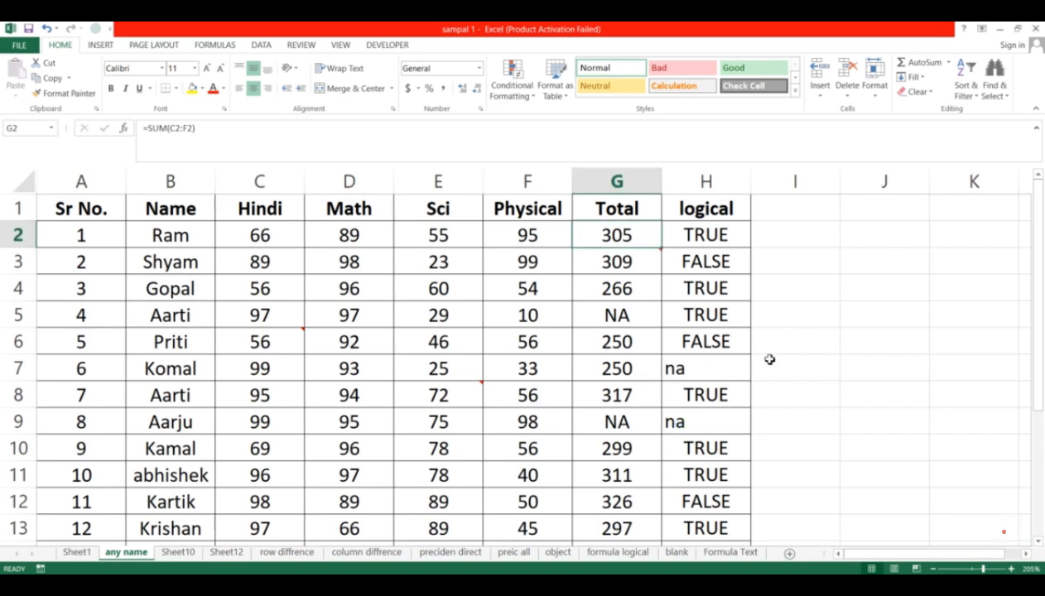
- From cell G2 on the any name sheet, select the current region with Go To Special and review its extent
key("ctrl+g")
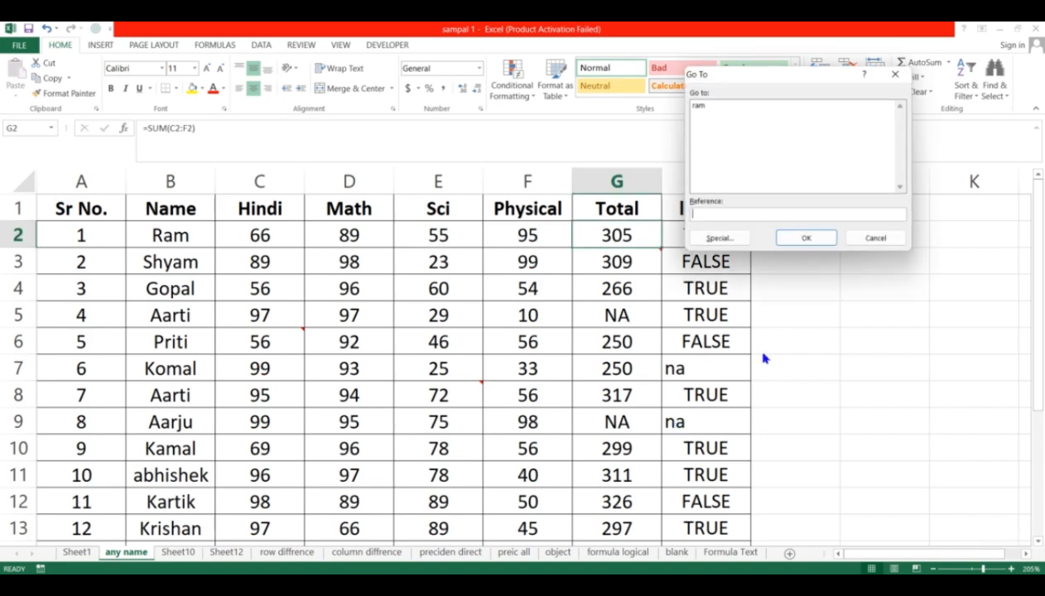
left_click(728, 240)
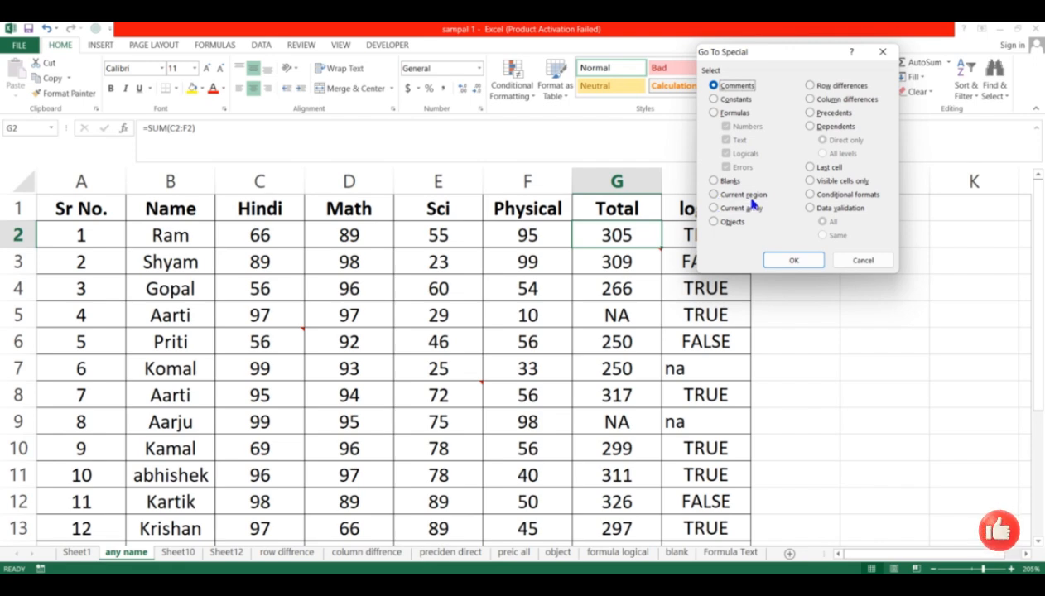
left_click(705, 196)
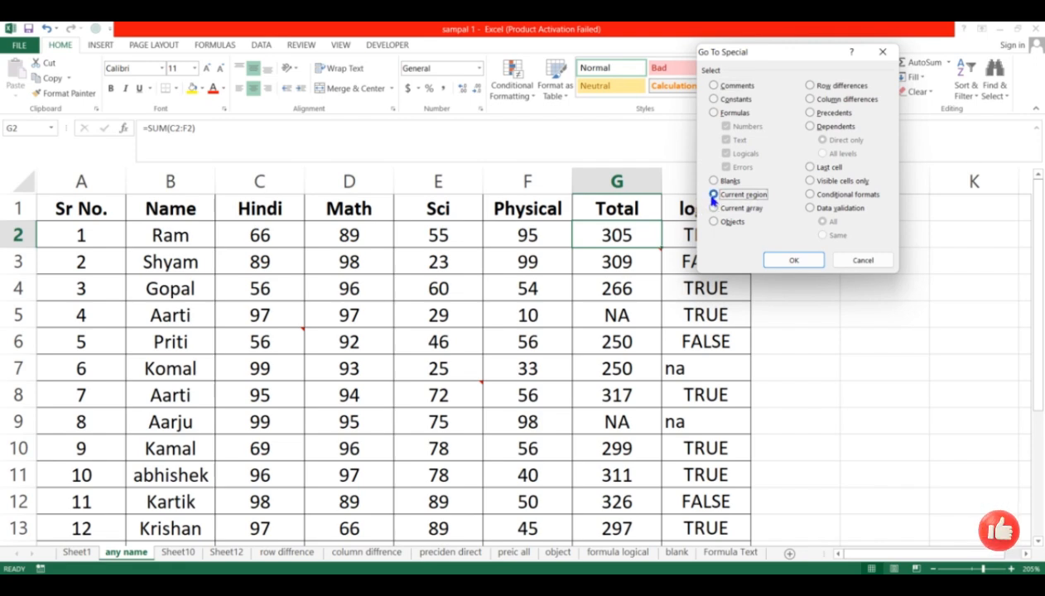
left_click(793, 261)
scroll(321, 321, "down", 2)
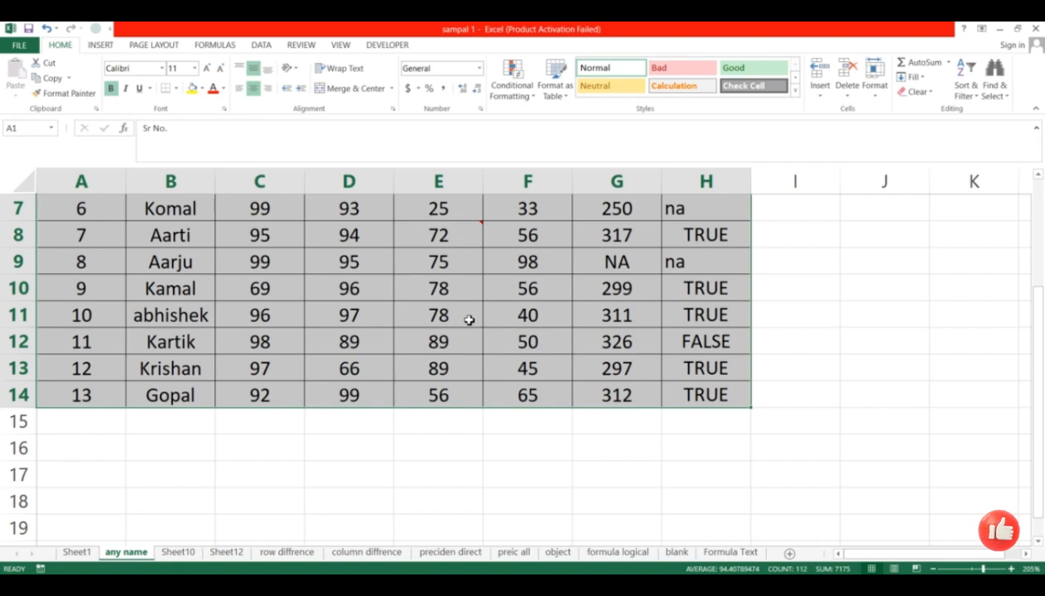
scroll(468, 320, "up", 2)
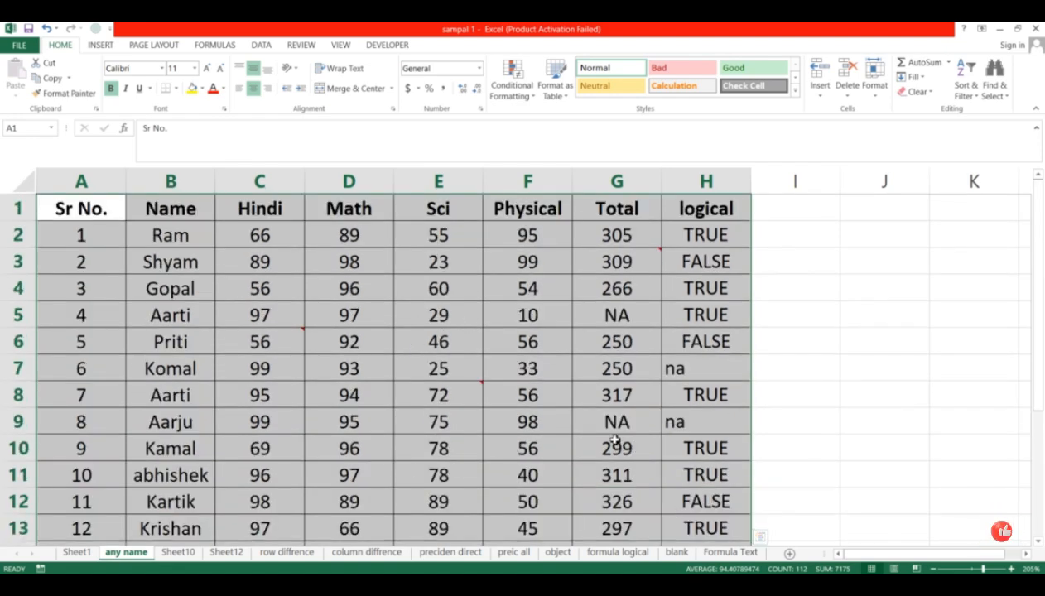
- Clear the Math mark in cell D6 and undo the deletion
left_click(363, 344)
key("Delete")
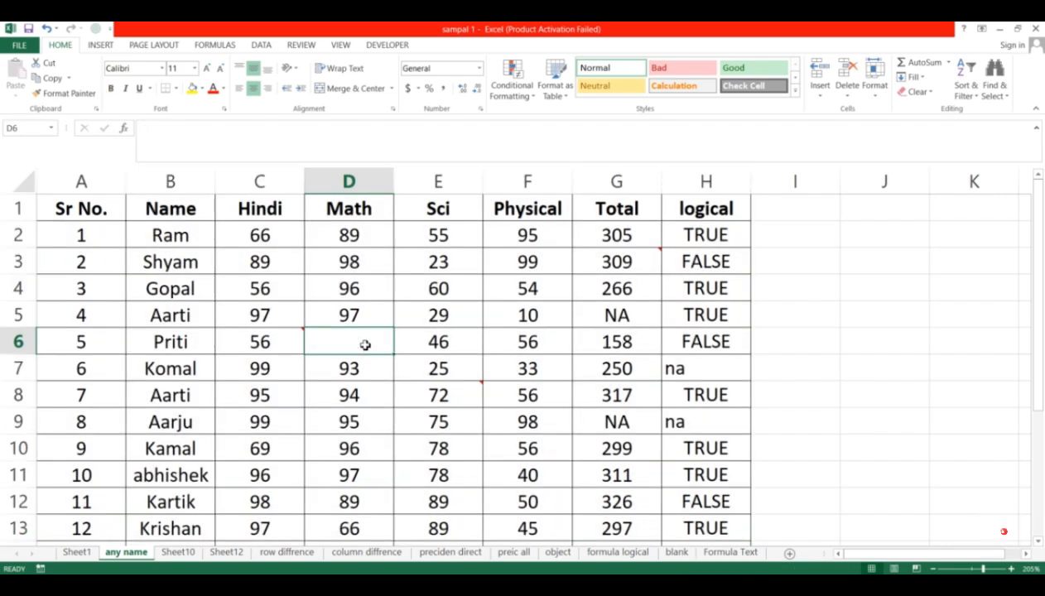
key("Down")
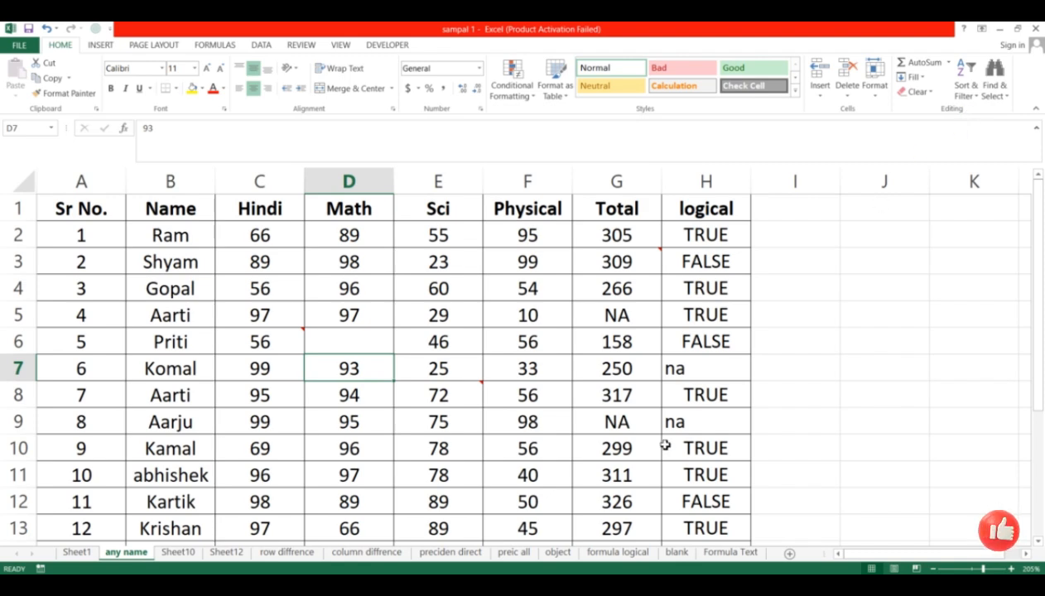
key("ctrl+z")
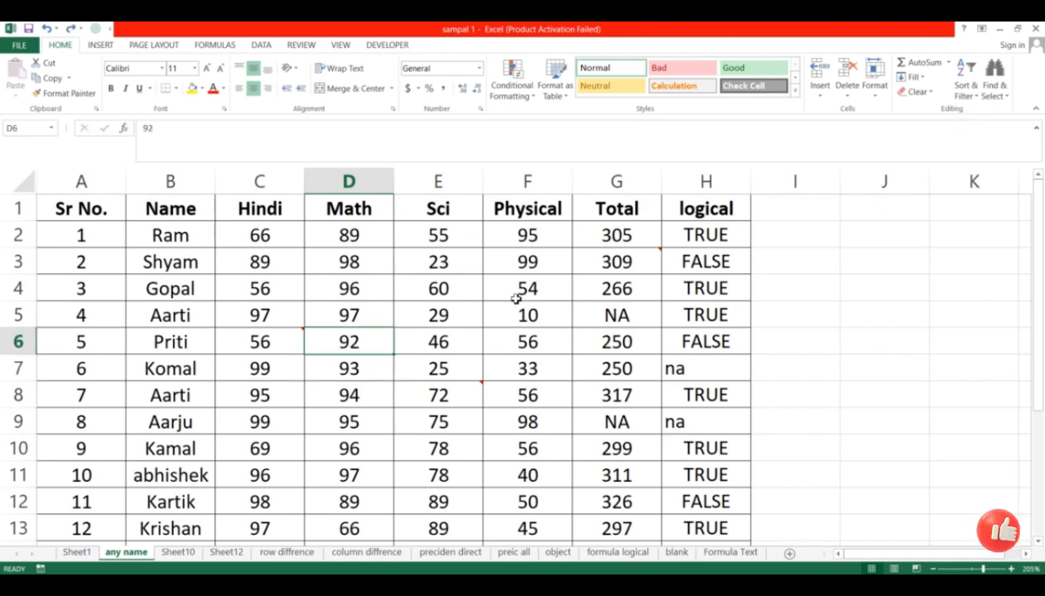
- From cell F4, try to select the current array with Go To Special
left_click(515, 298)
key("ctrl+g")
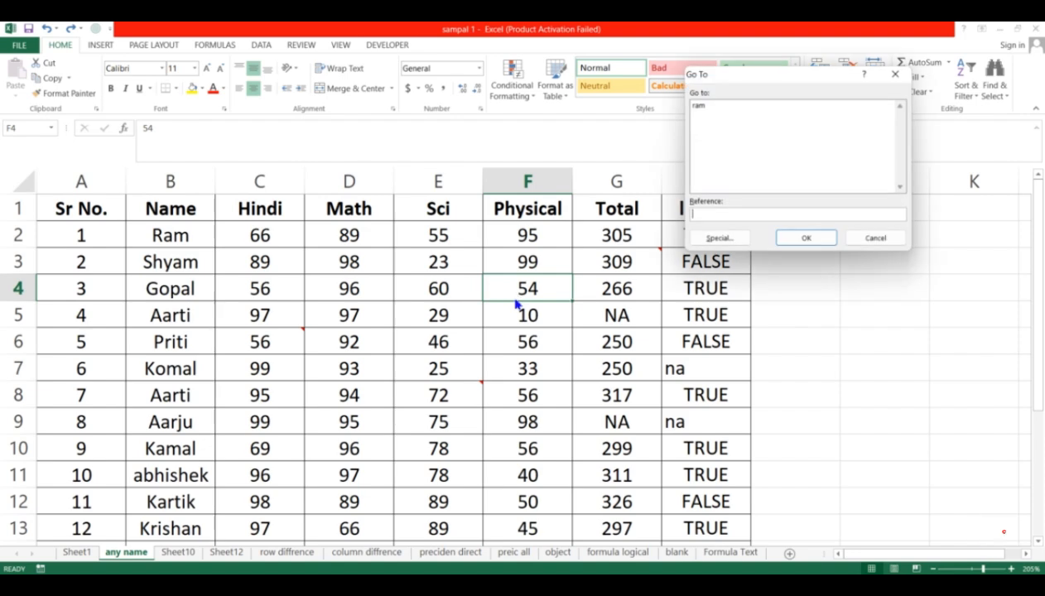
left_click(719, 239)
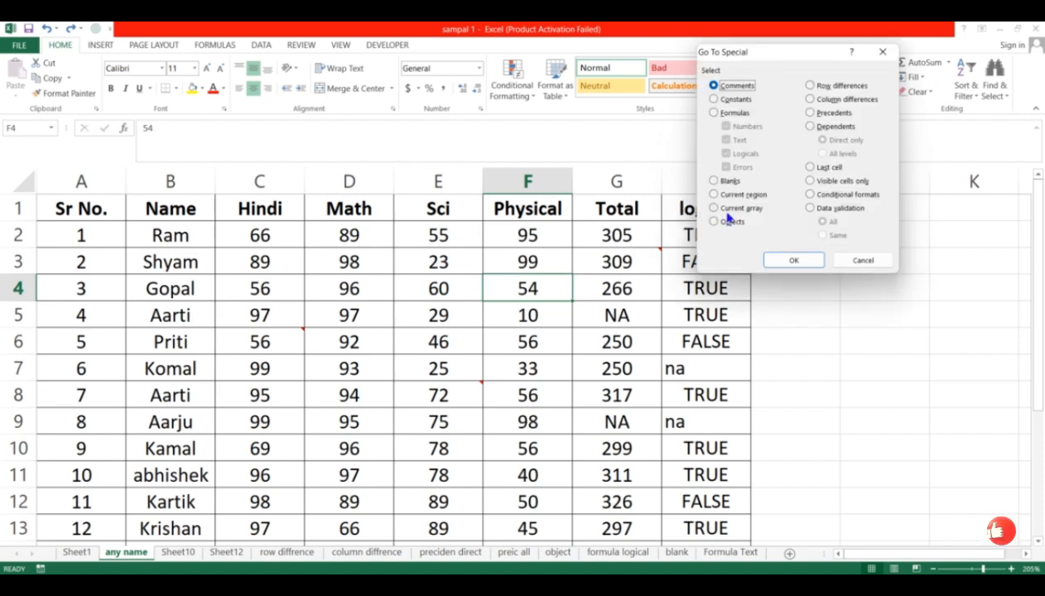
left_click(717, 208)
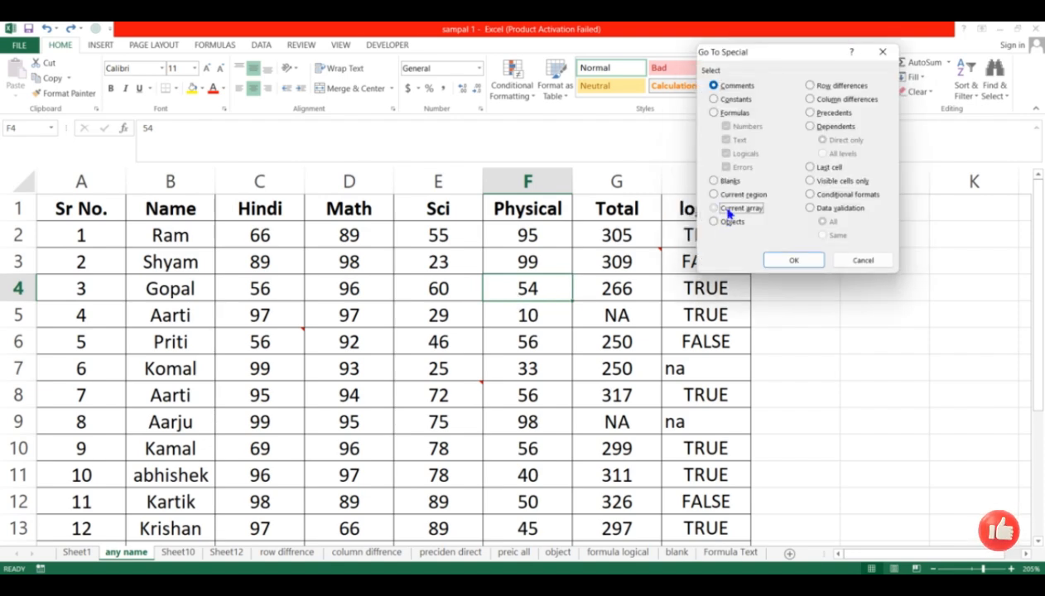
left_click(794, 260)
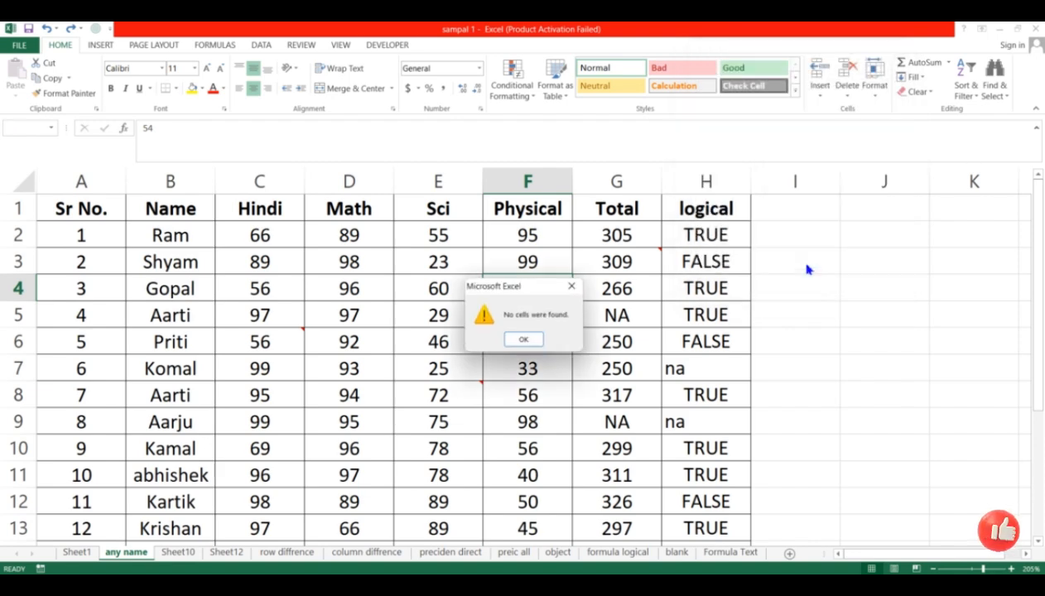
left_click(524, 341)
- Look over the marks table on the any name sheet and review the Go To Special options from cell H13
scroll(710, 364, "down", 1)
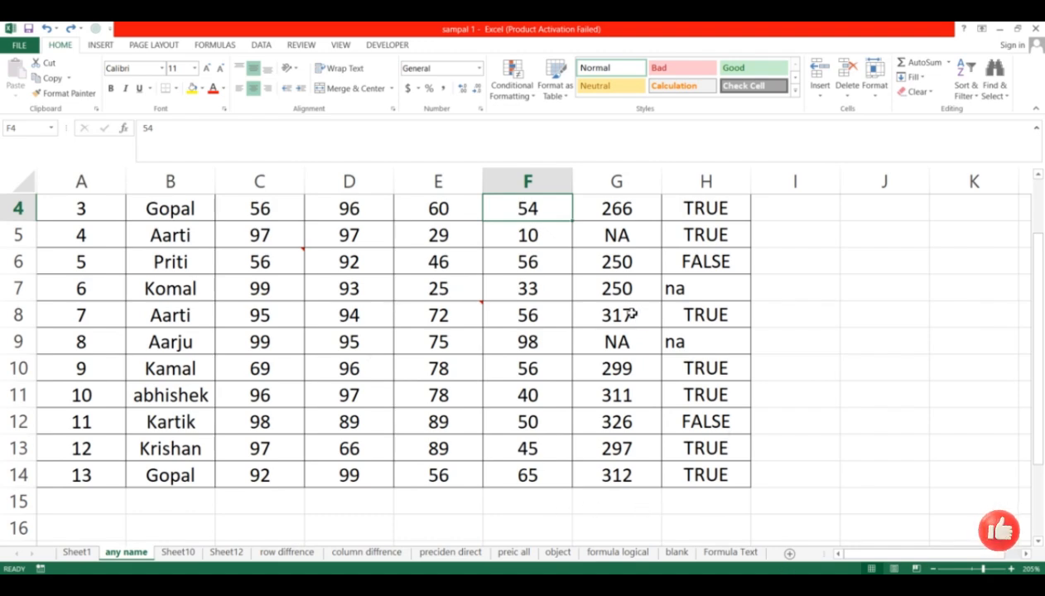
scroll(542, 369, "up", 1)
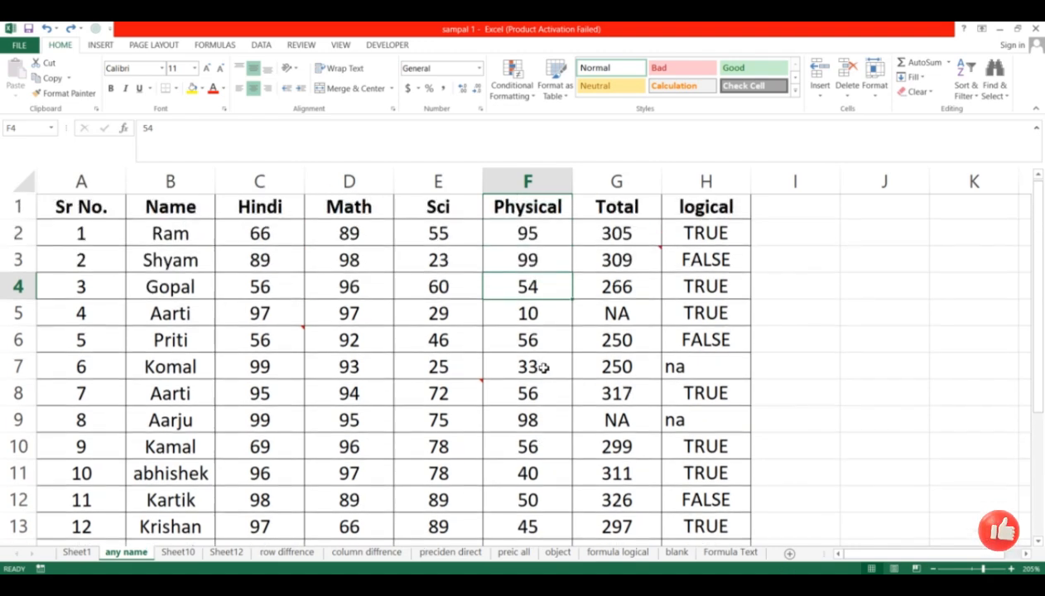
scroll(542, 369, "down", 2)
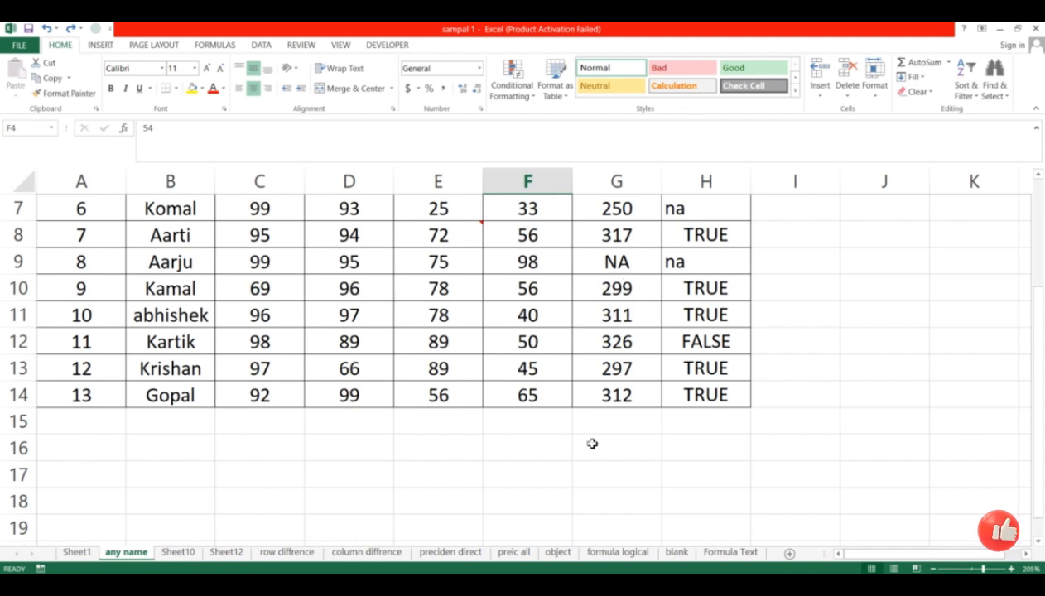
left_click(716, 358)
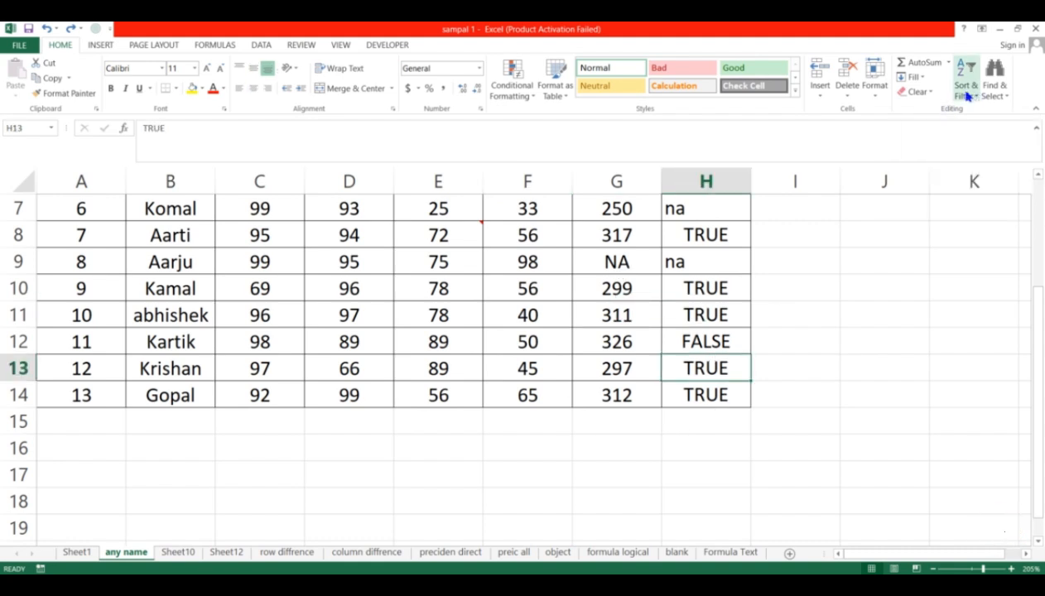
key("ctrl+g")
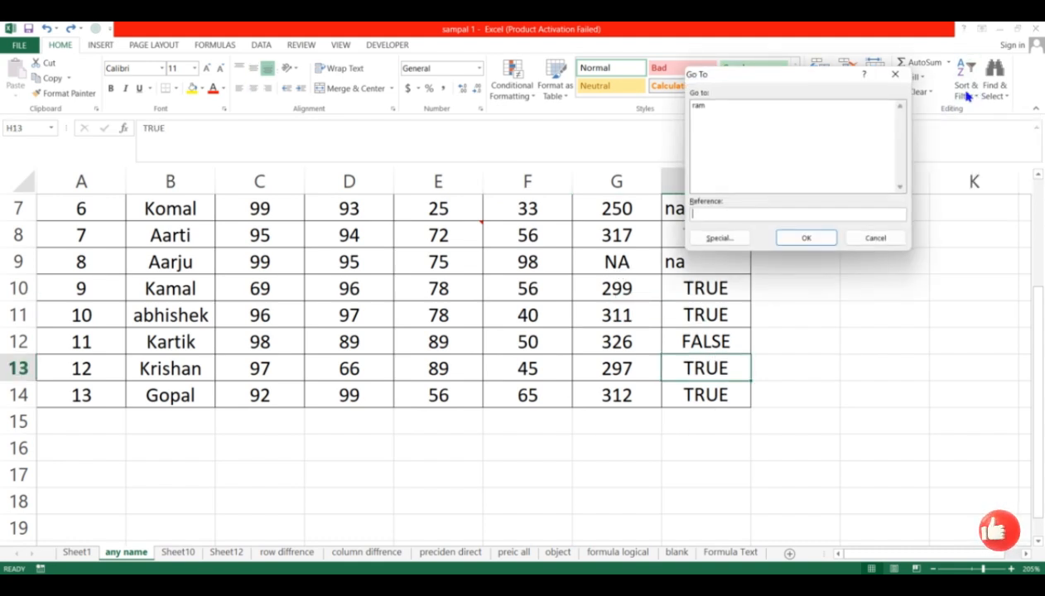
left_click(735, 241)
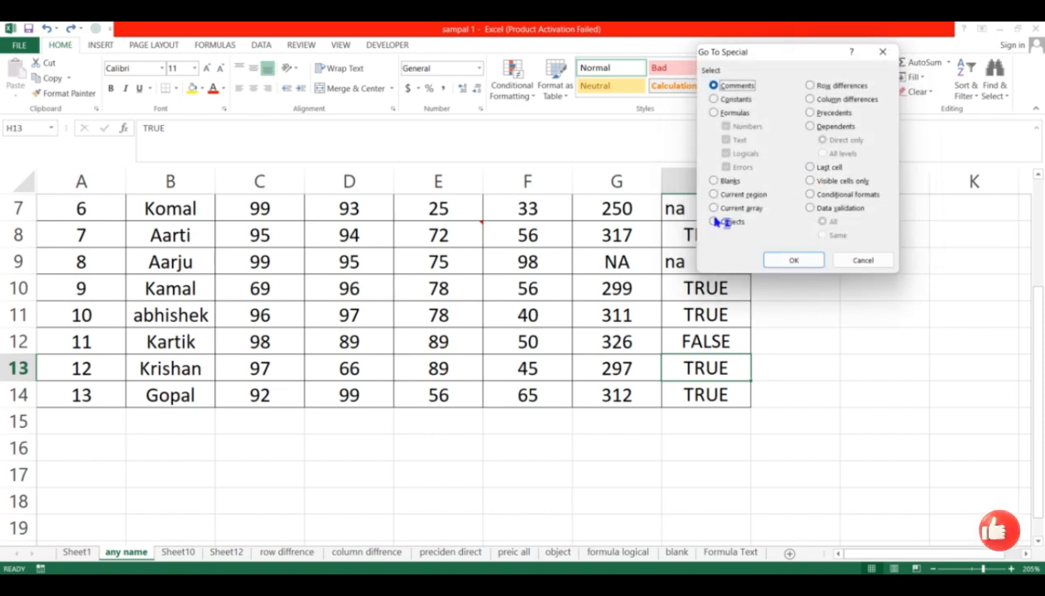
left_click(863, 260)
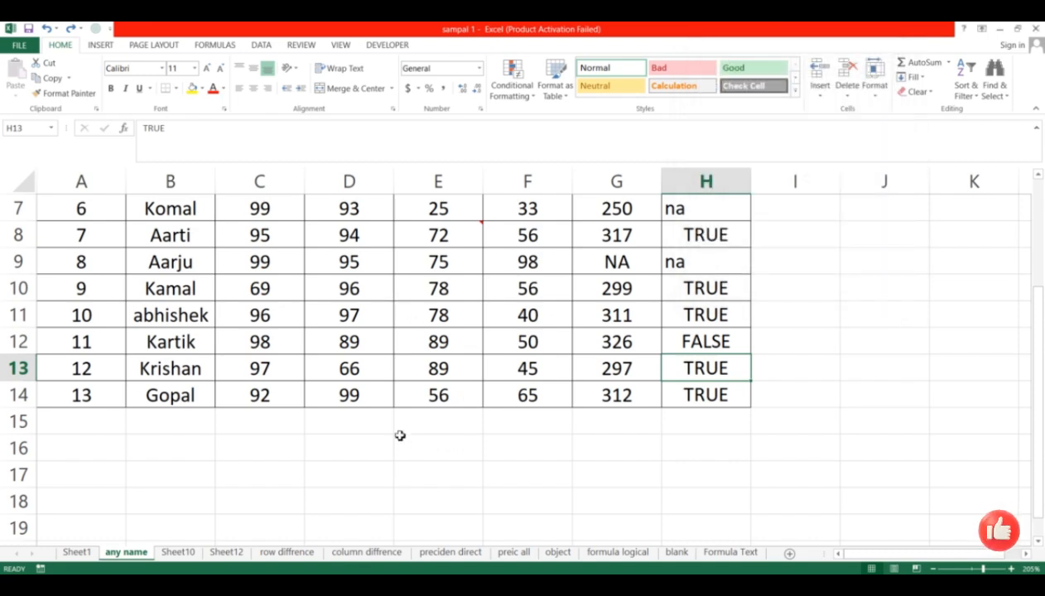
- On the object sheet, reposition the orange rectangle, the smiley face and the picture by moving each one closer together
left_click(558, 554)
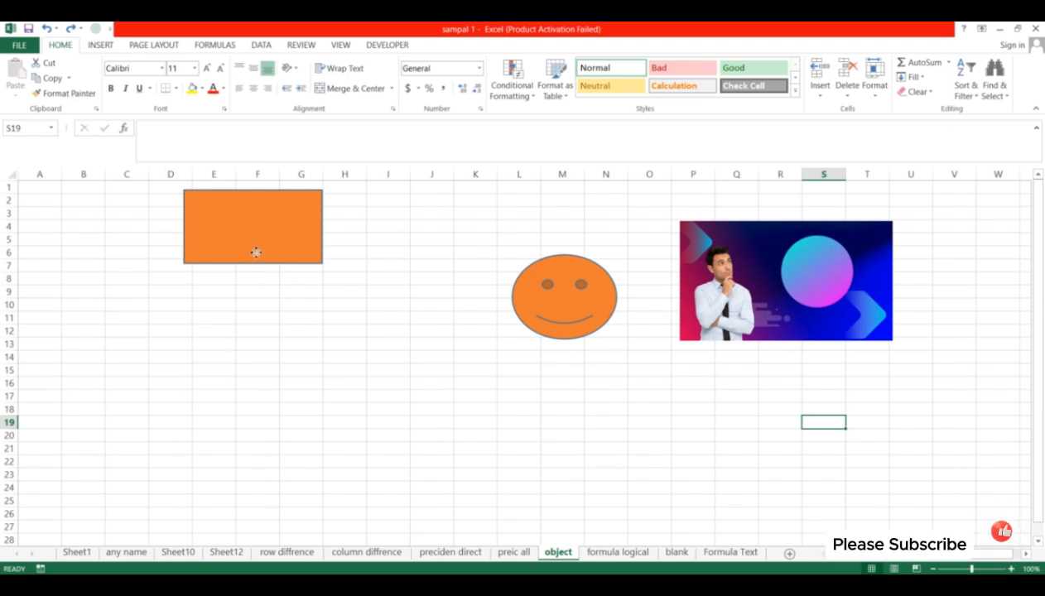
left_click_drag(256, 251, 261, 332)
left_click_drag(605, 314, 441, 267)
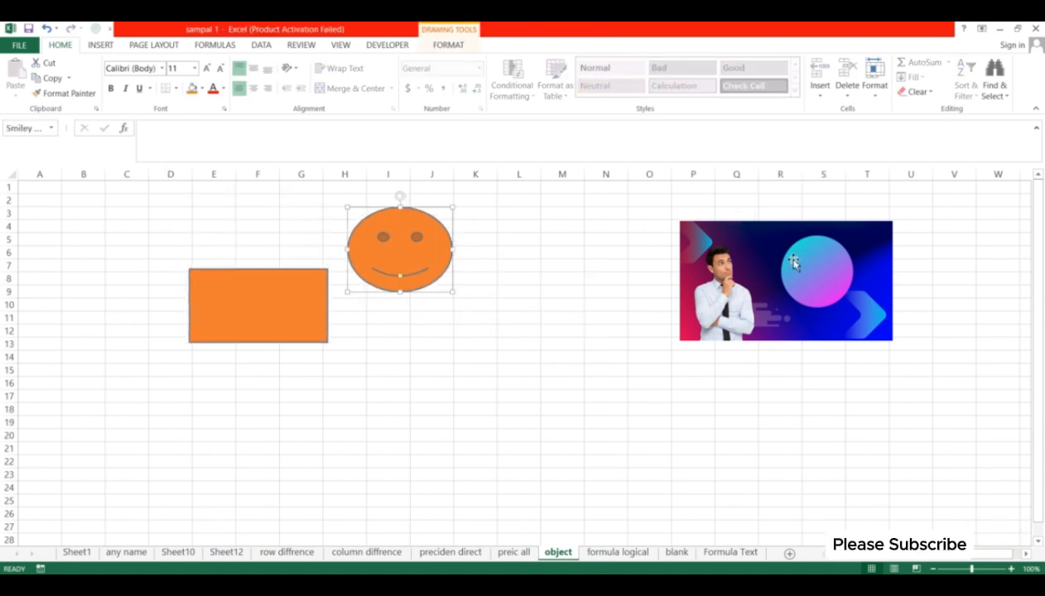
left_click_drag(800, 266, 670, 324)
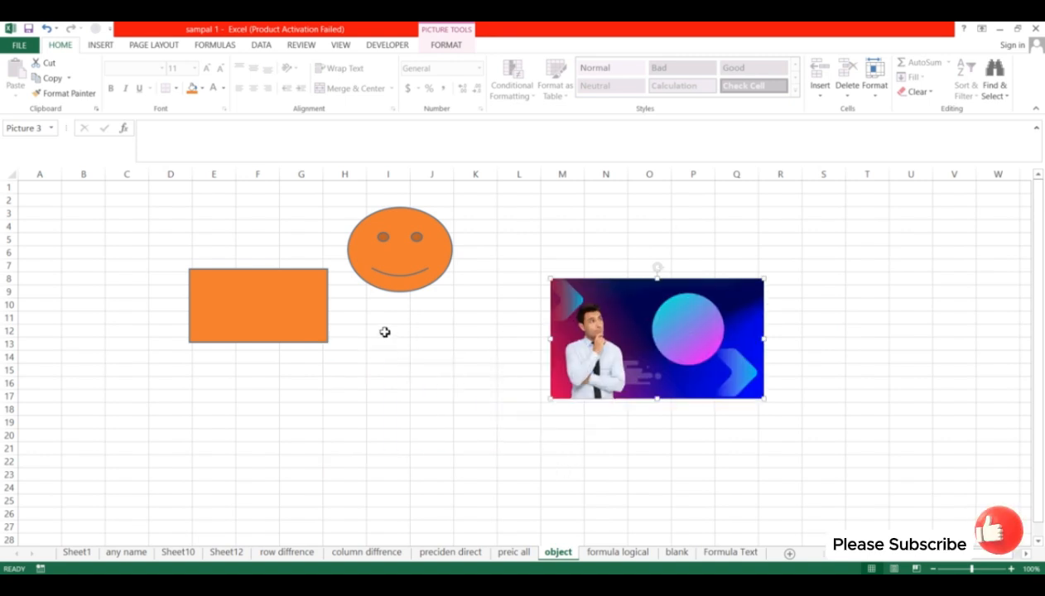
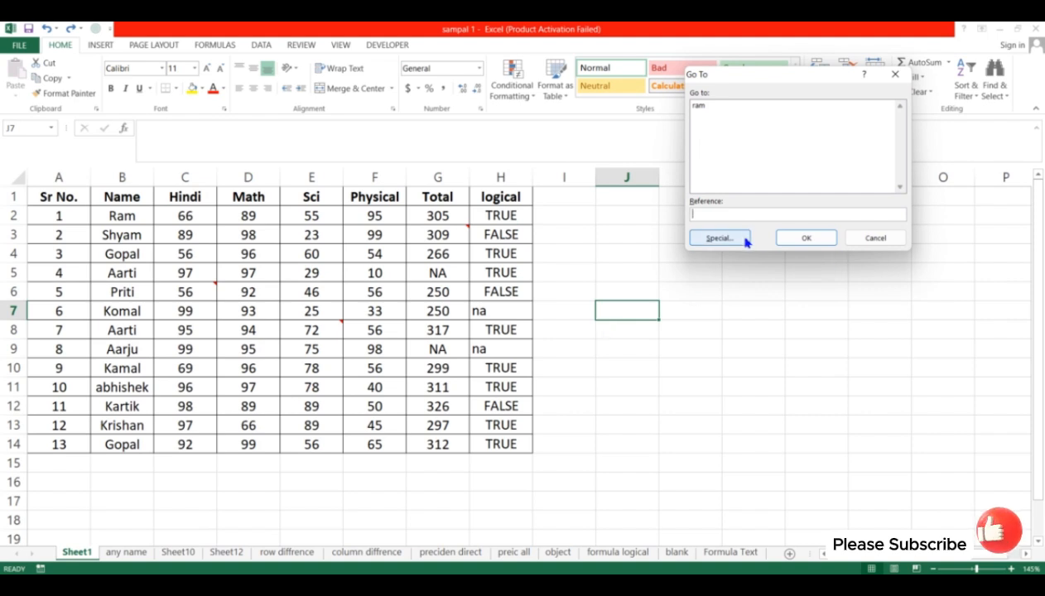
- Copy the marks table A1:H14 on Sheet1 and paste it starting at cell J1
left_click(721, 238)
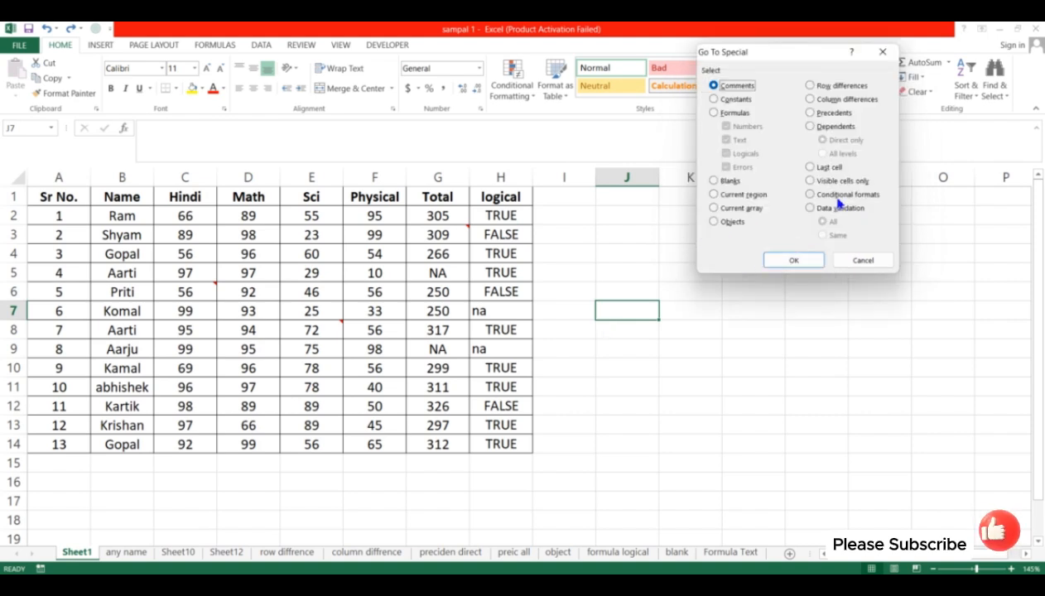
left_click(861, 263)
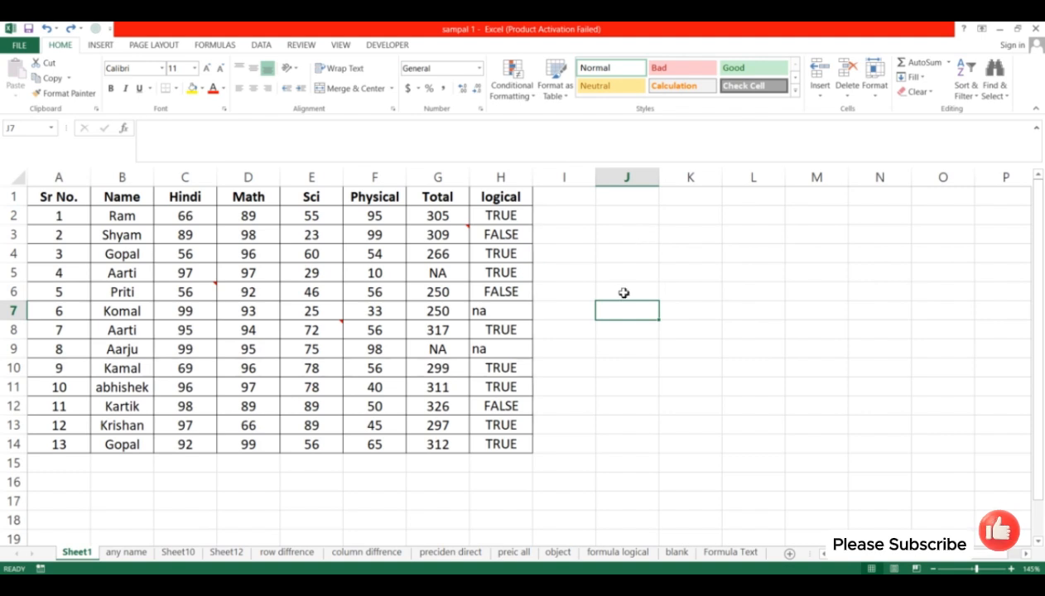
left_click_drag(62, 197, 498, 440)
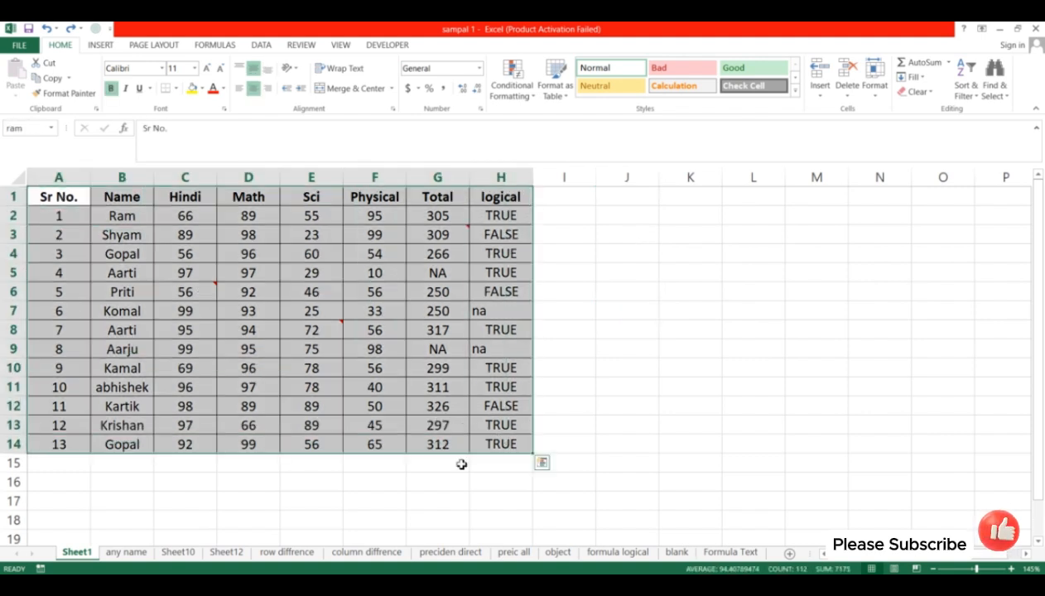
key("ctrl+c")
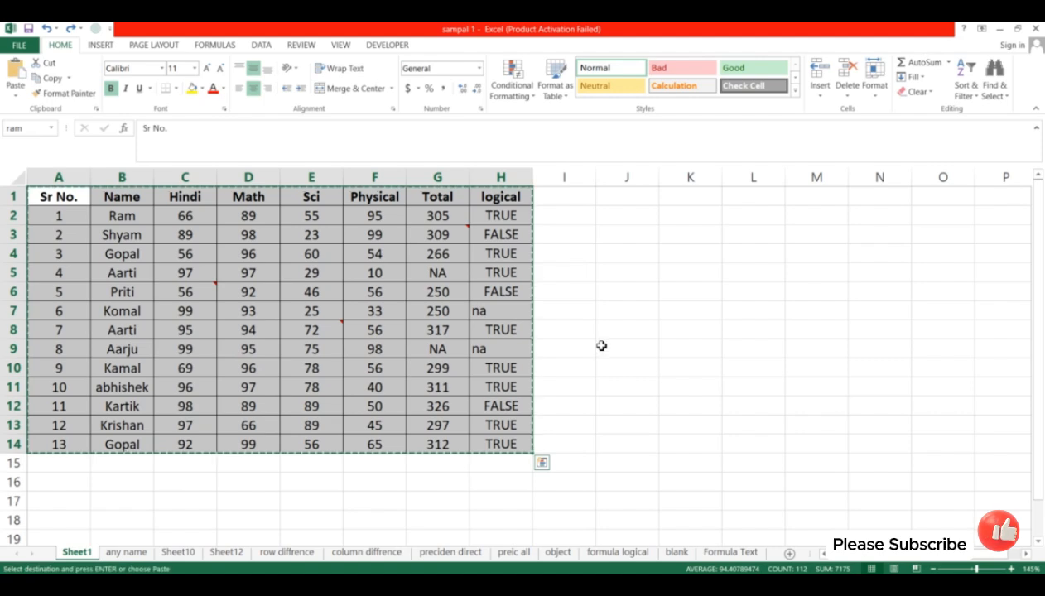
left_click(639, 197)
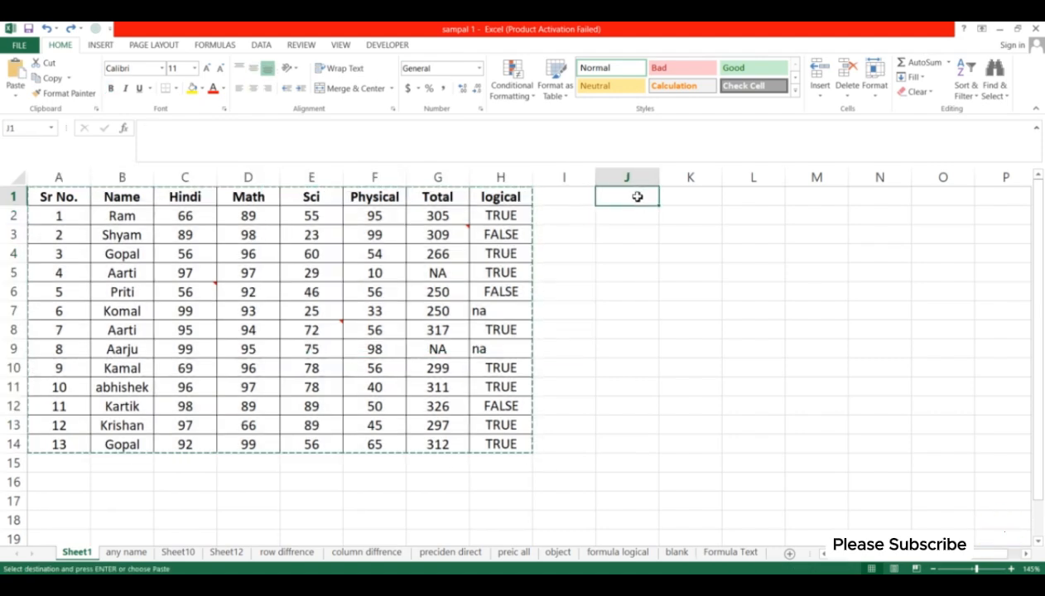
key("ctrl+v")
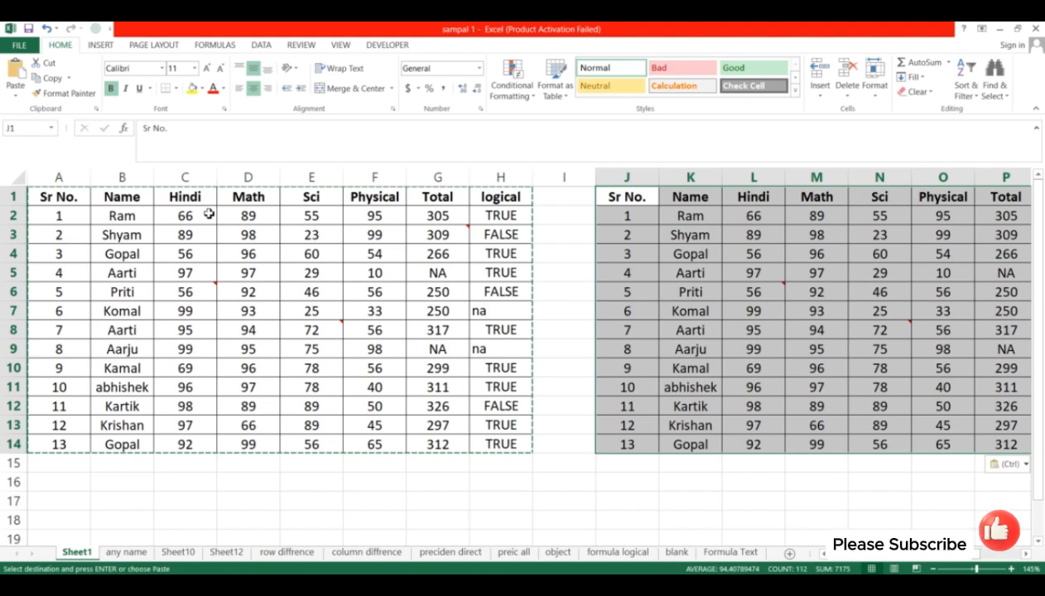
mouse_move(863, 555)
left_mouse_down()
mouse_move(875, 557)
mouse_move(868, 563)
left_mouse_up()
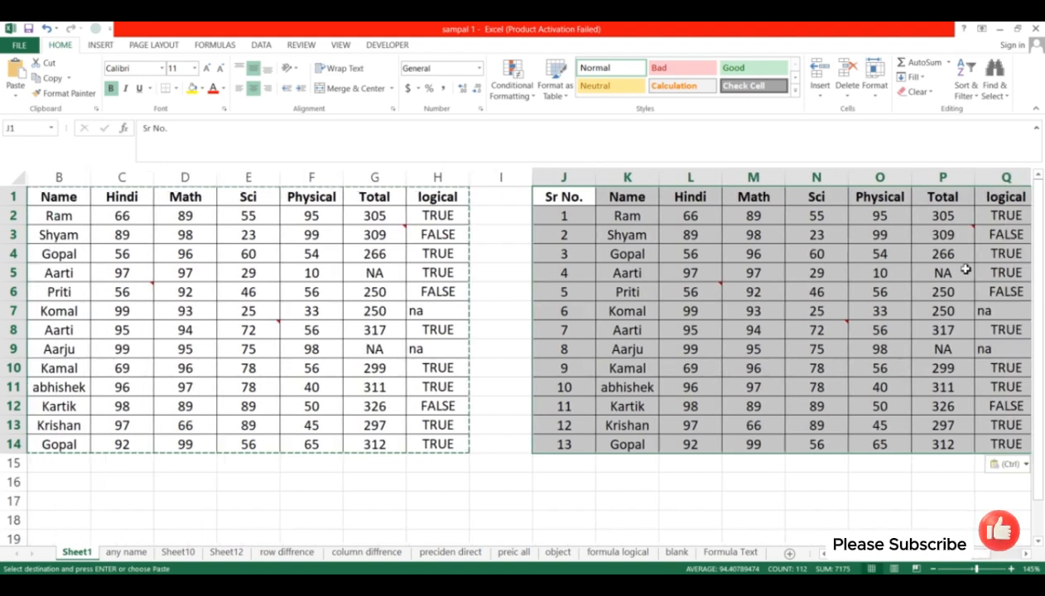
left_click(823, 553)
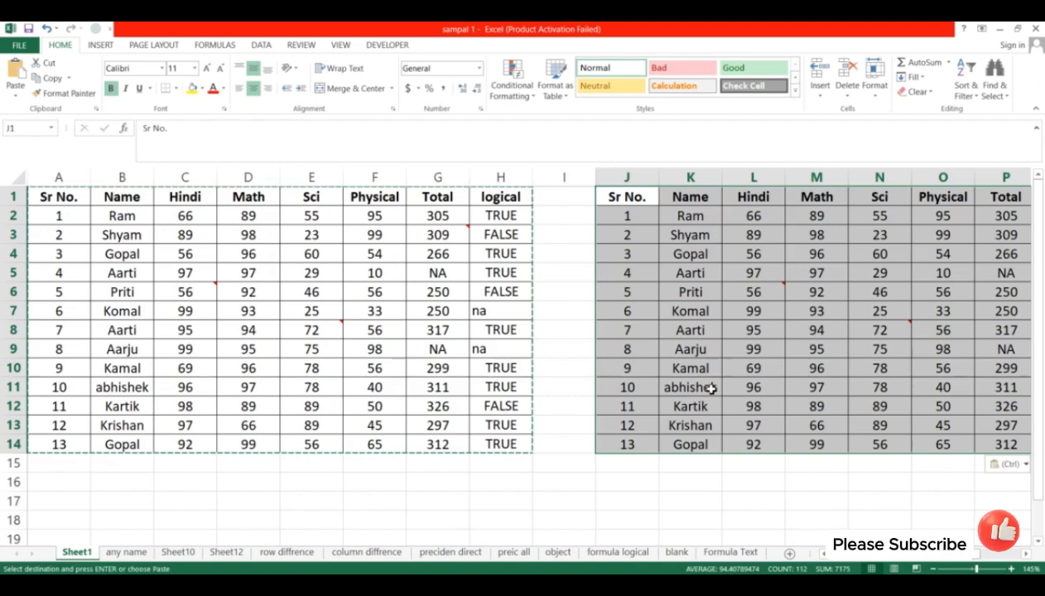
- Check the comments on cells E8 and L6, and undo the pasting of the table copy
mouse_move(341, 335)
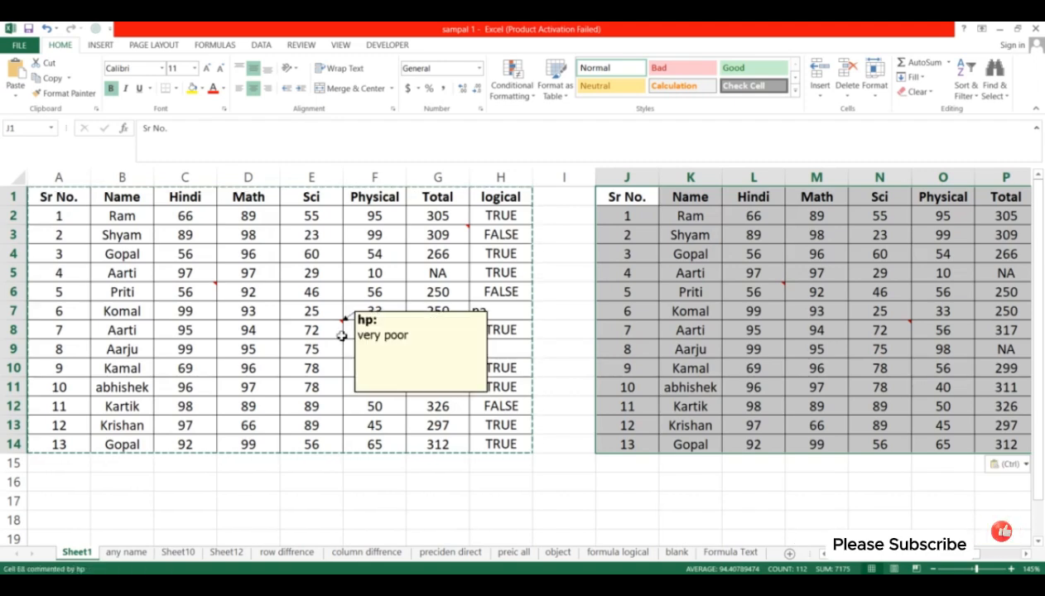
left_click(763, 290)
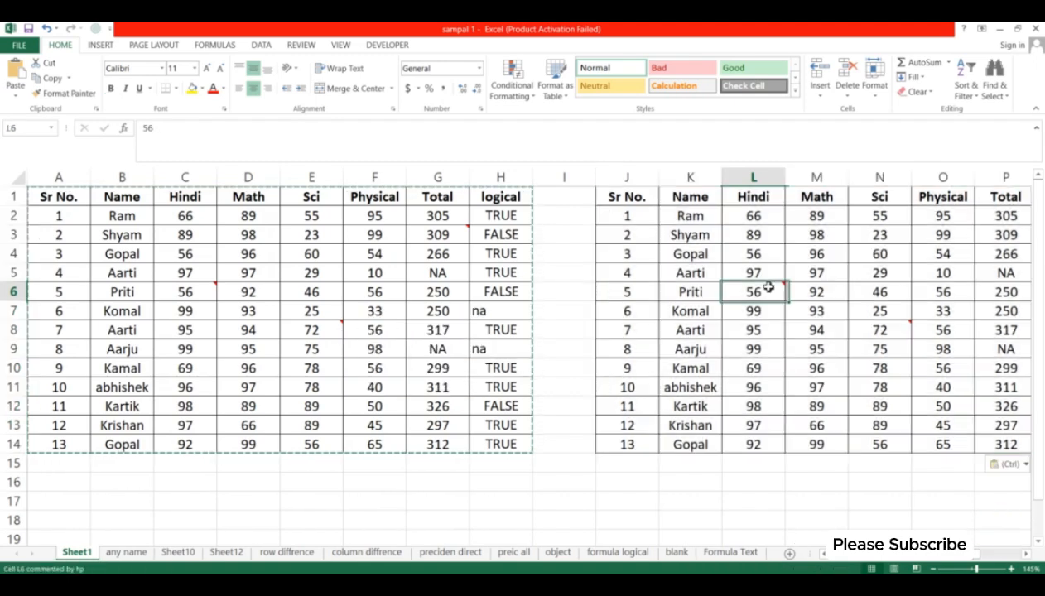
mouse_move(768, 288)
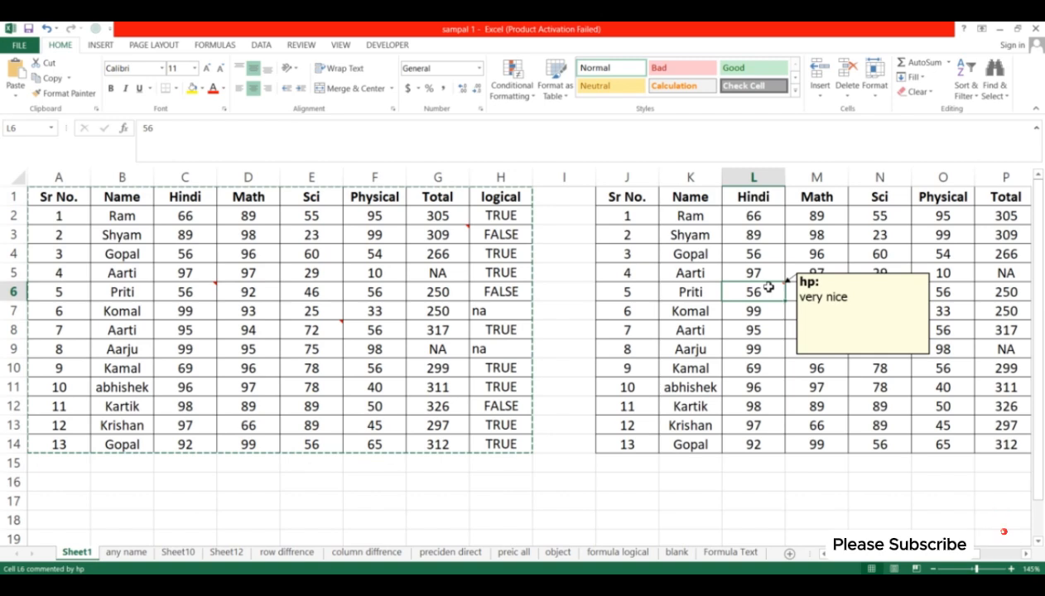
key("ctrl+z")
left_click(569, 269)
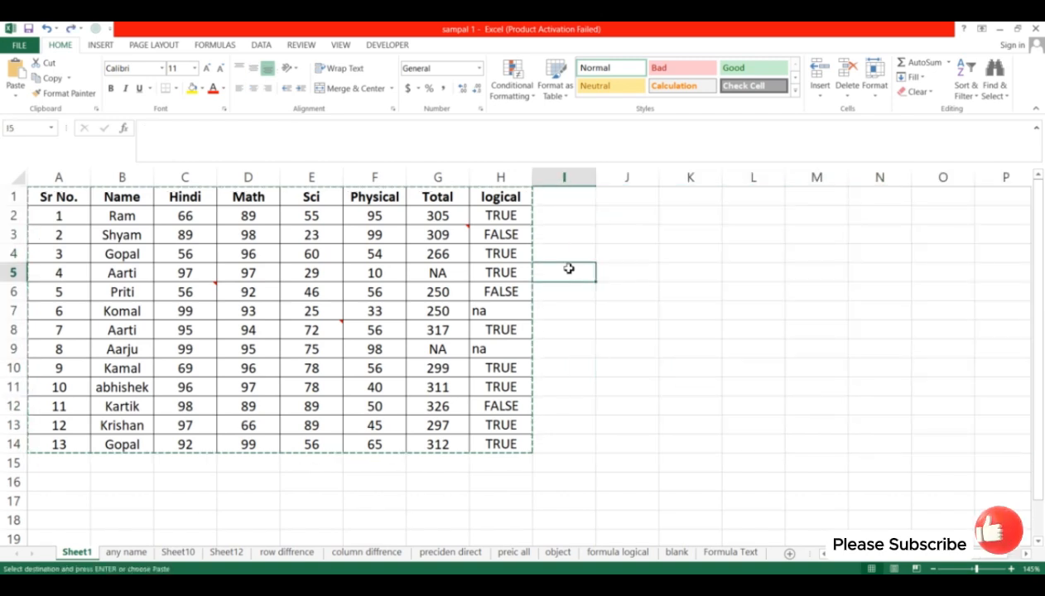
- Cancel the copy mode and hide the Math column D on Sheet1
left_click(249, 177)
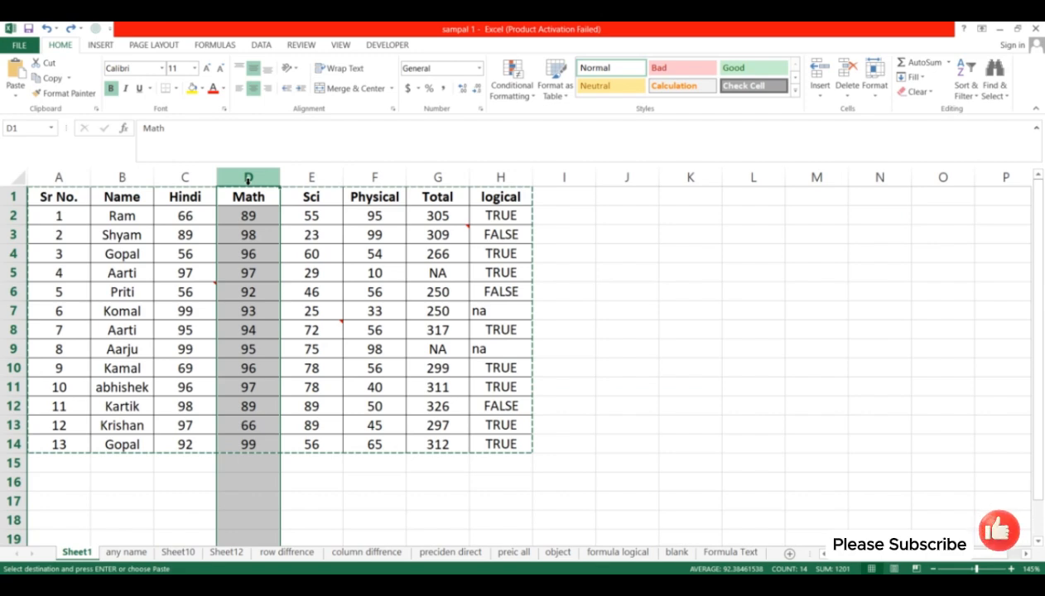
key("Escape")
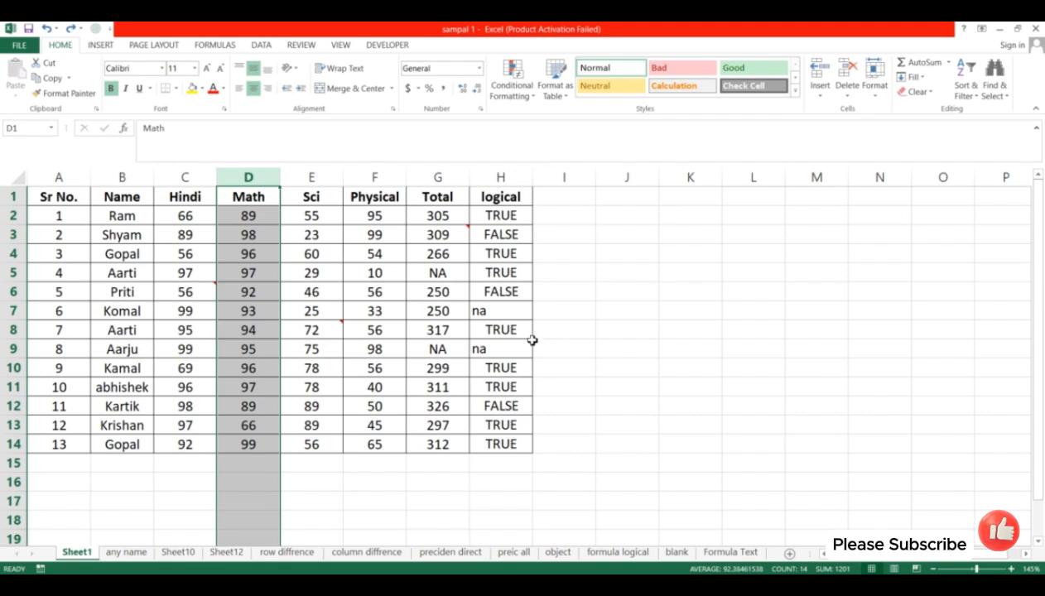
right_click(260, 180)
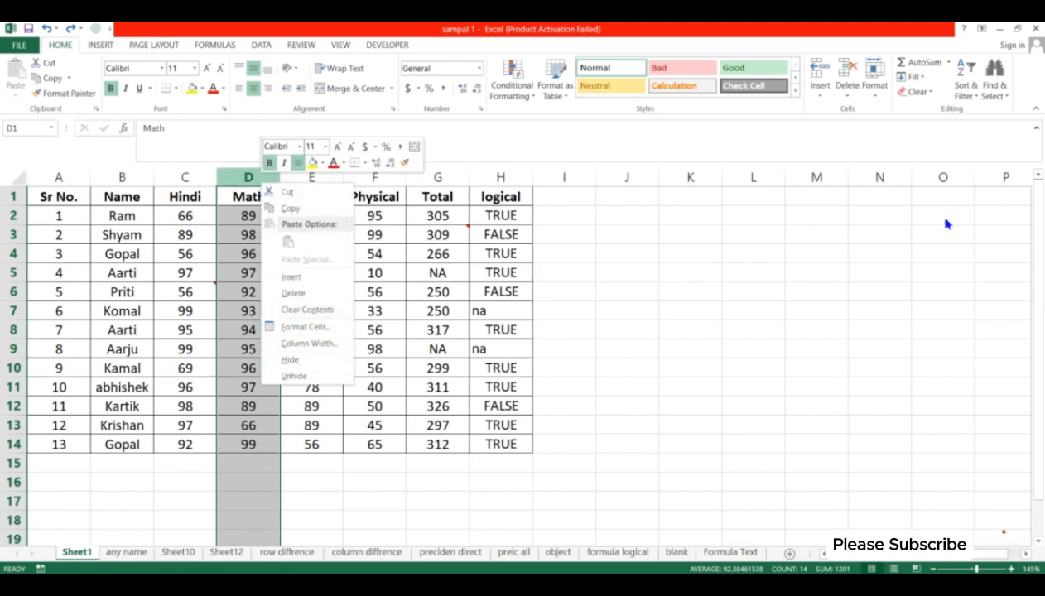
left_click(873, 86)
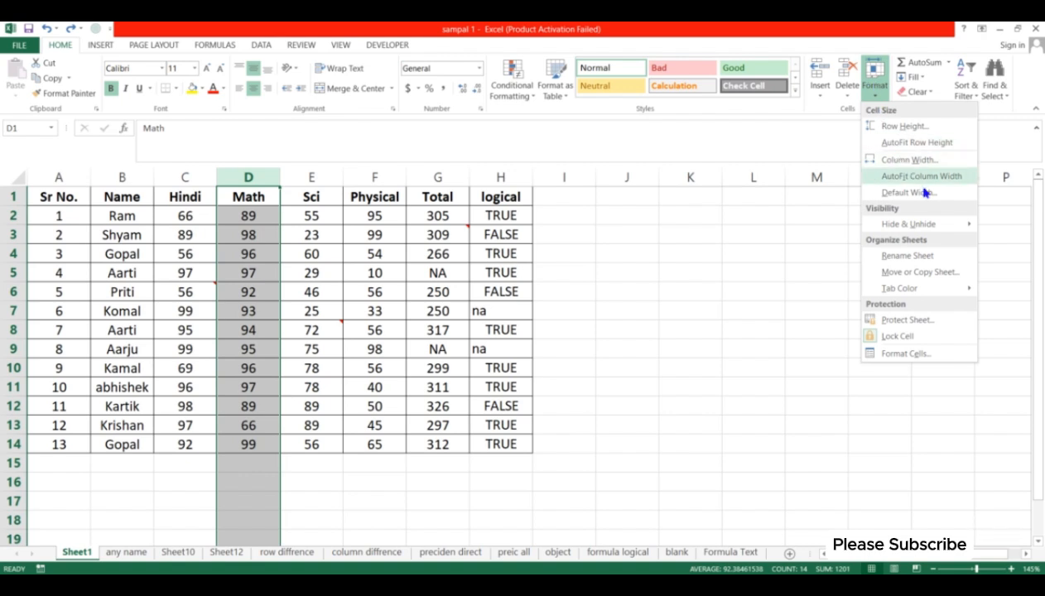
mouse_move(939, 229)
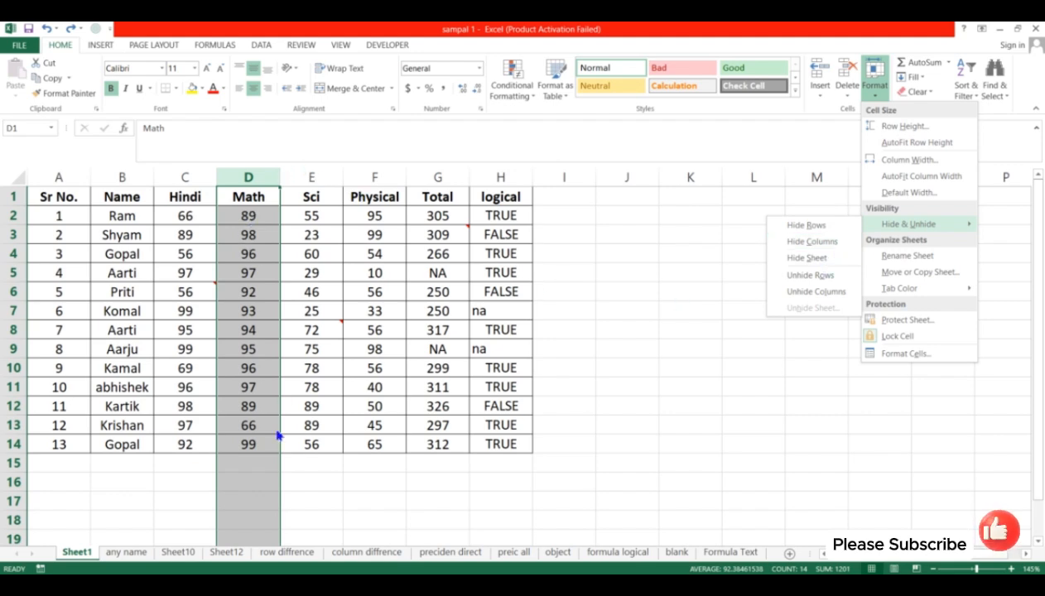
left_click(802, 242)
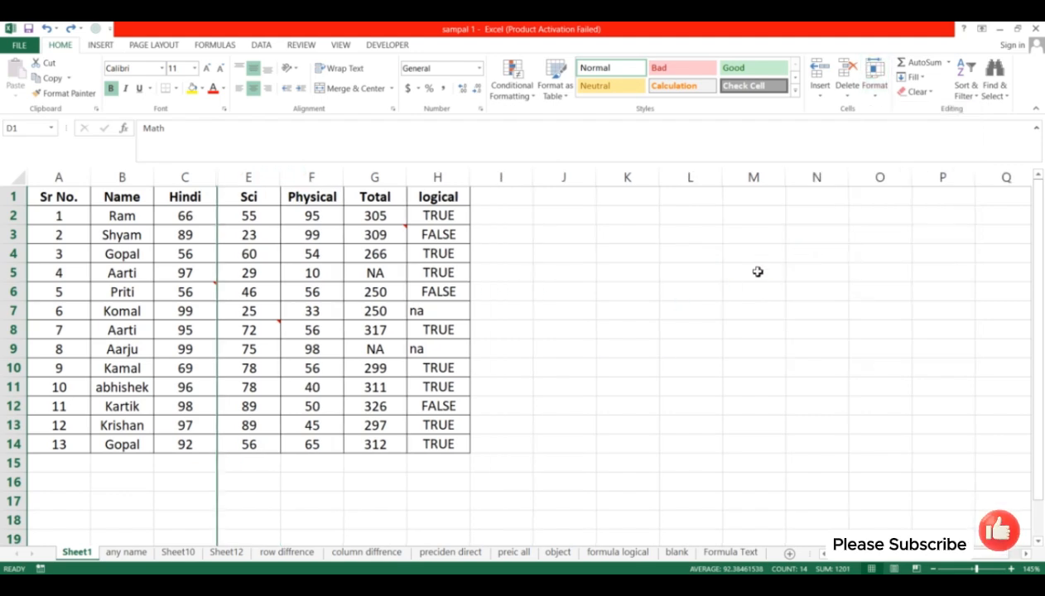
- Select the table range A1:H14 and restrict the selection to visible cells only with Go To Special
left_click_drag(43, 198, 437, 444)
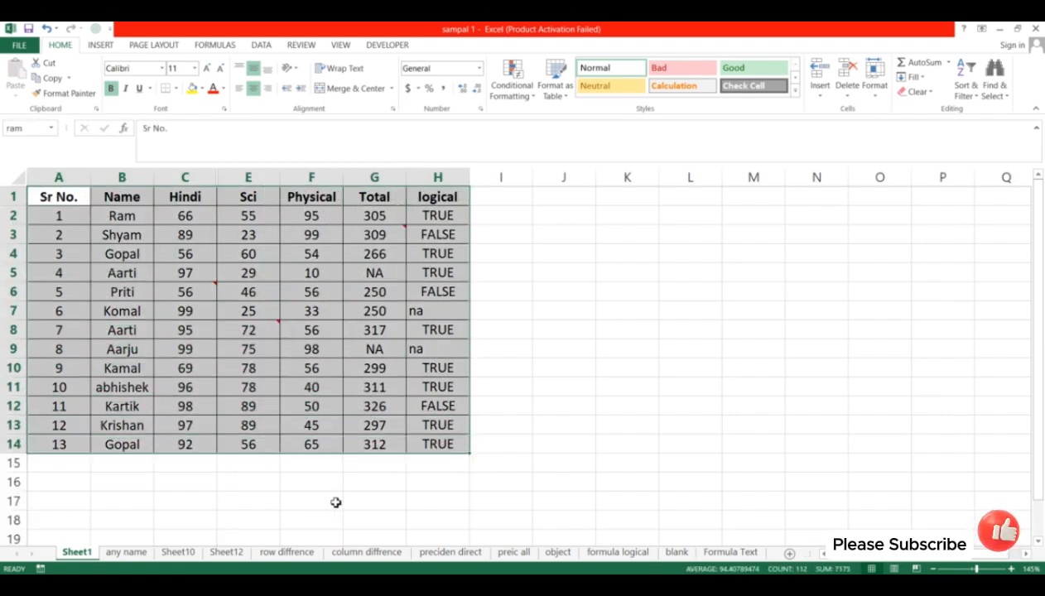
key("F5")
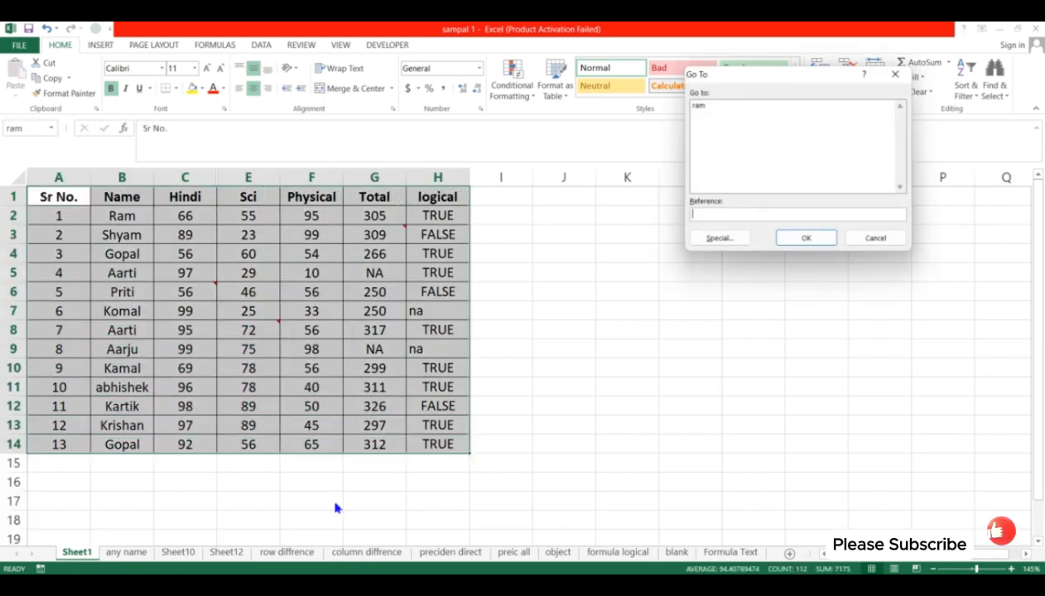
left_click(718, 240)
left_click(835, 184)
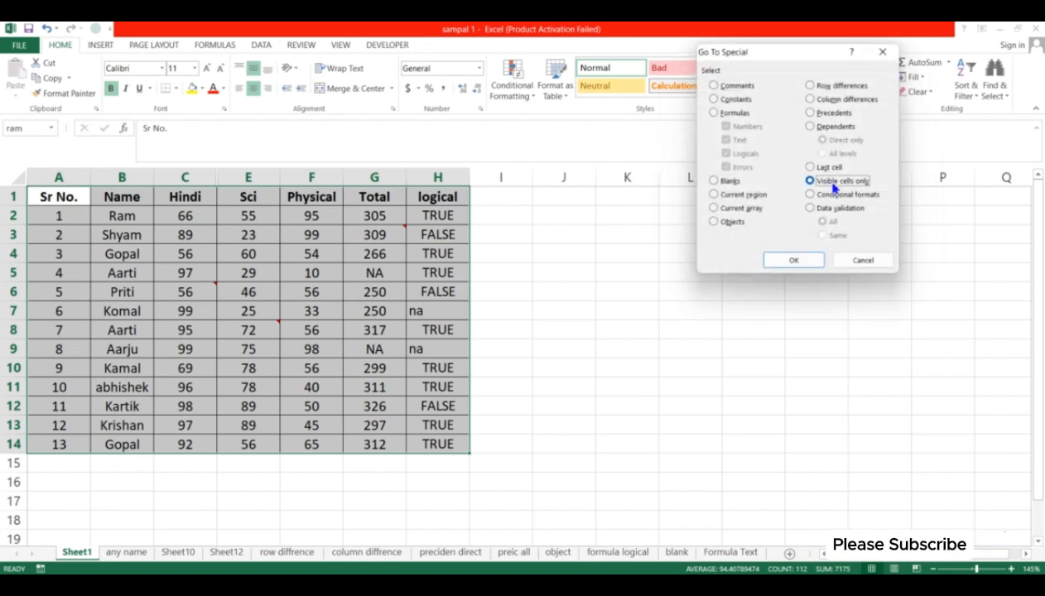
left_click(793, 260)
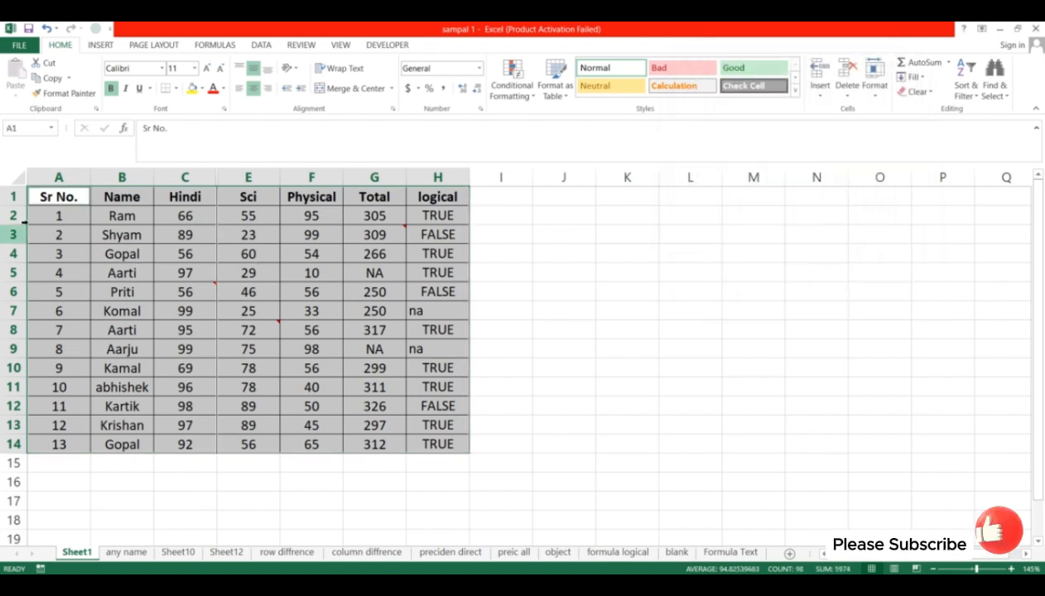
- Copy the marks table A1:H14 with its hidden Math column, paste it starting at cell I1, and end the copy mode
left_click_drag(49, 197, 412, 444)
key("ctrl+c")
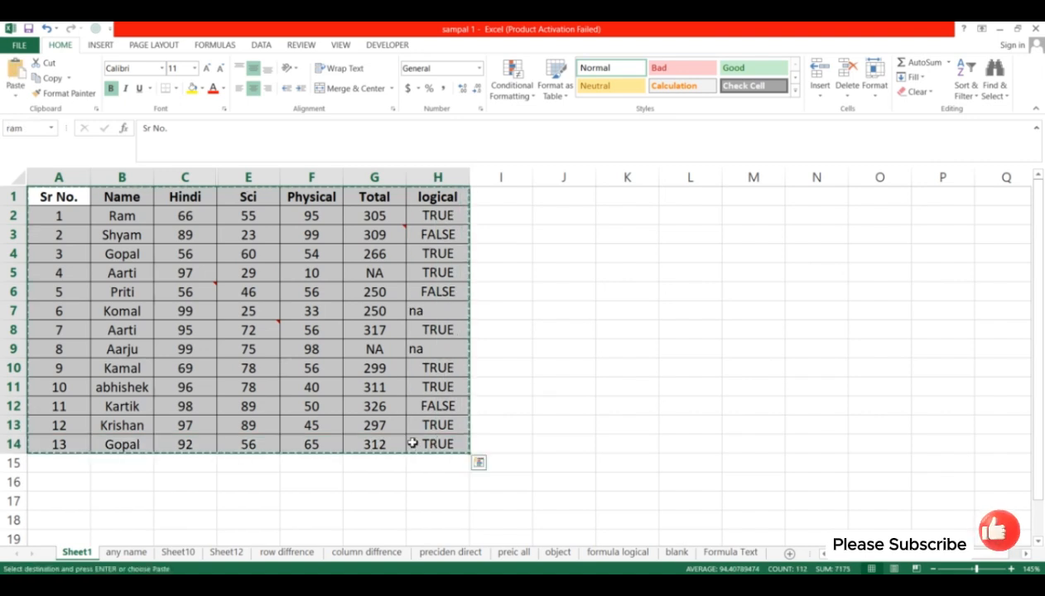
left_click(502, 202)
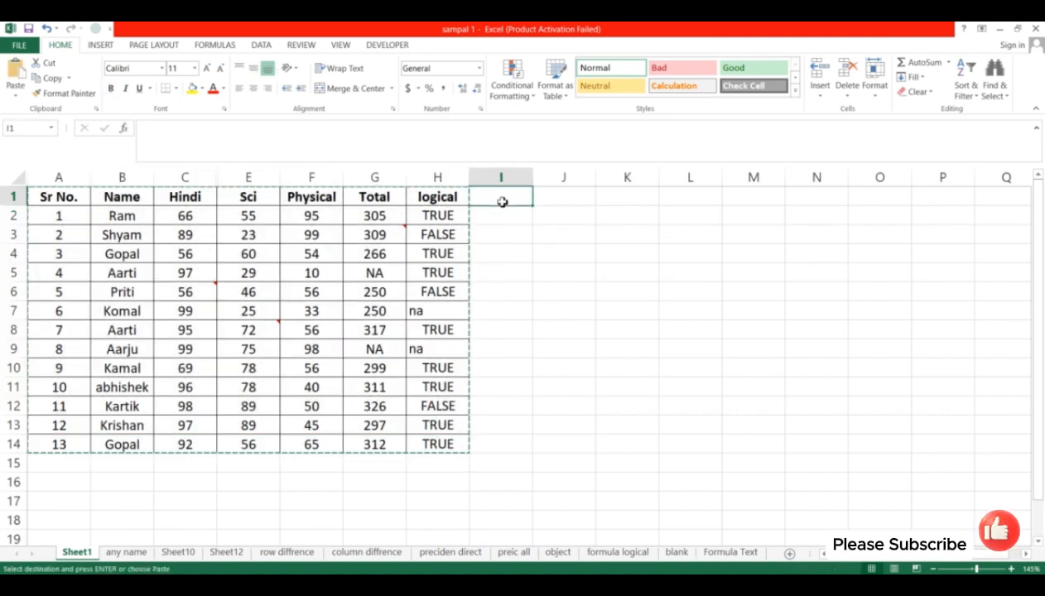
key("ctrl+v")
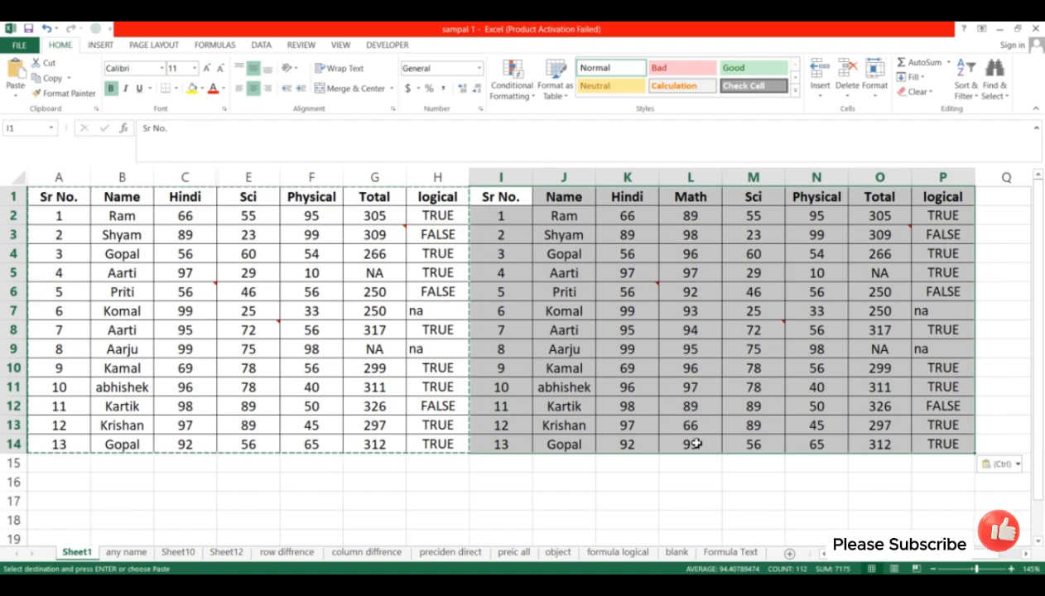
left_click(693, 479)
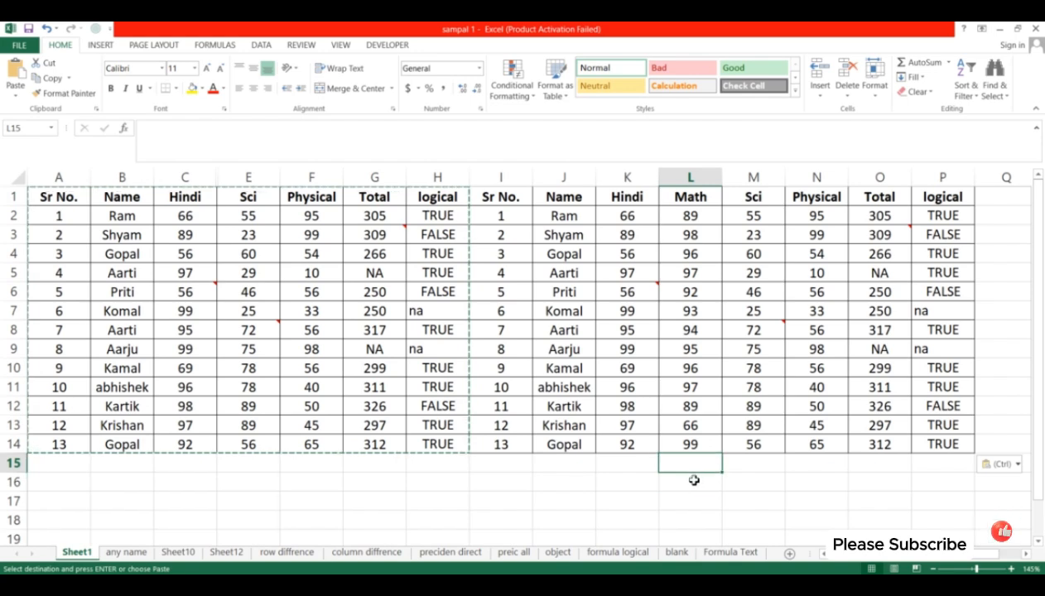
double_click(694, 482)
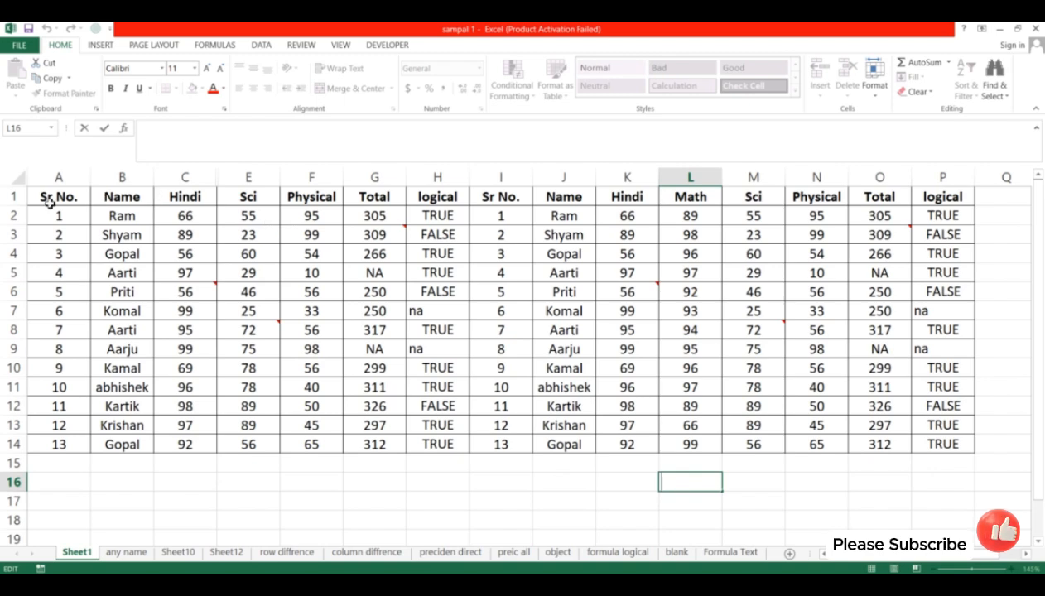
- Reselect the original table A1:H14 and limit the selection to visible cells only with Go To Special
left_click_drag(47, 202, 425, 447)
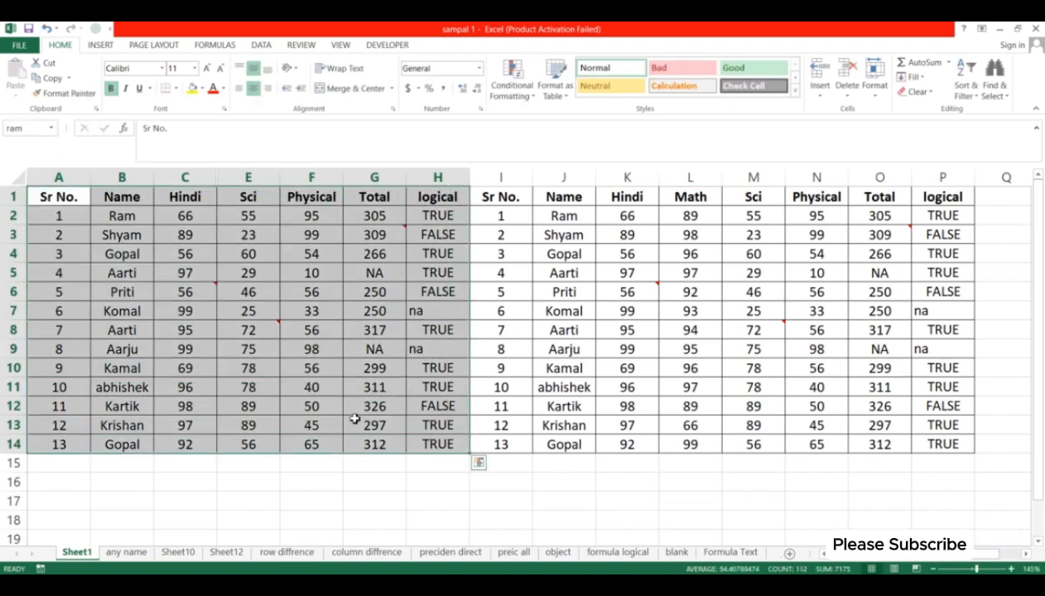
key("ctrl+g")
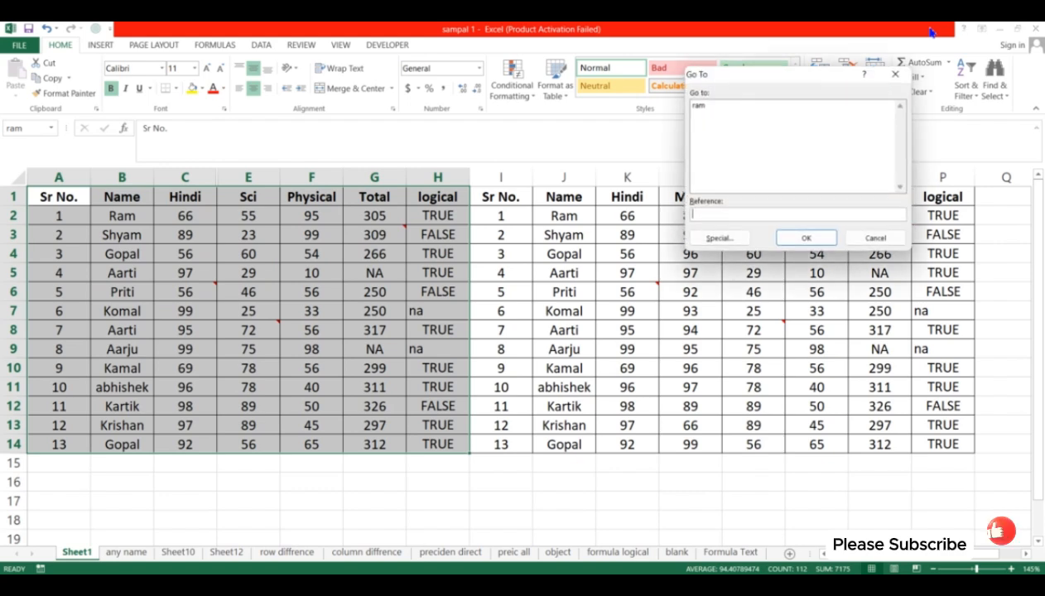
left_click(713, 240)
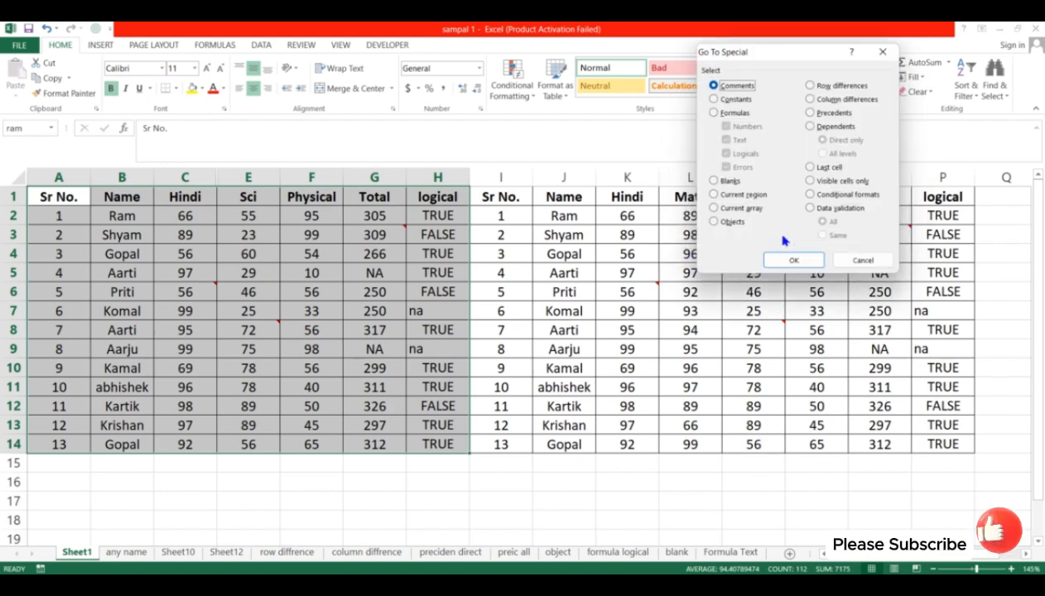
left_click(820, 182)
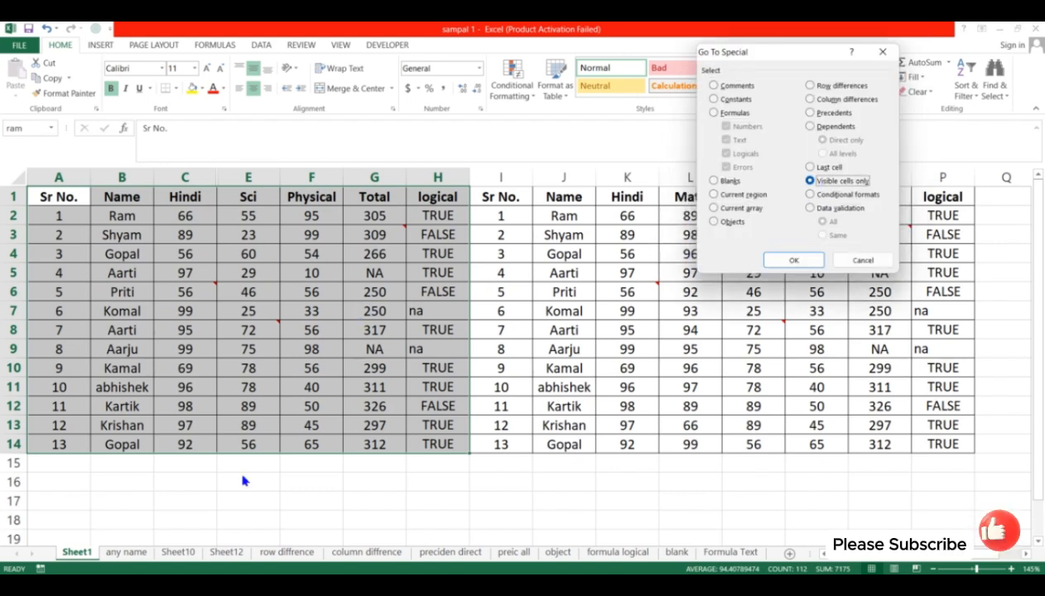
left_click(794, 260)
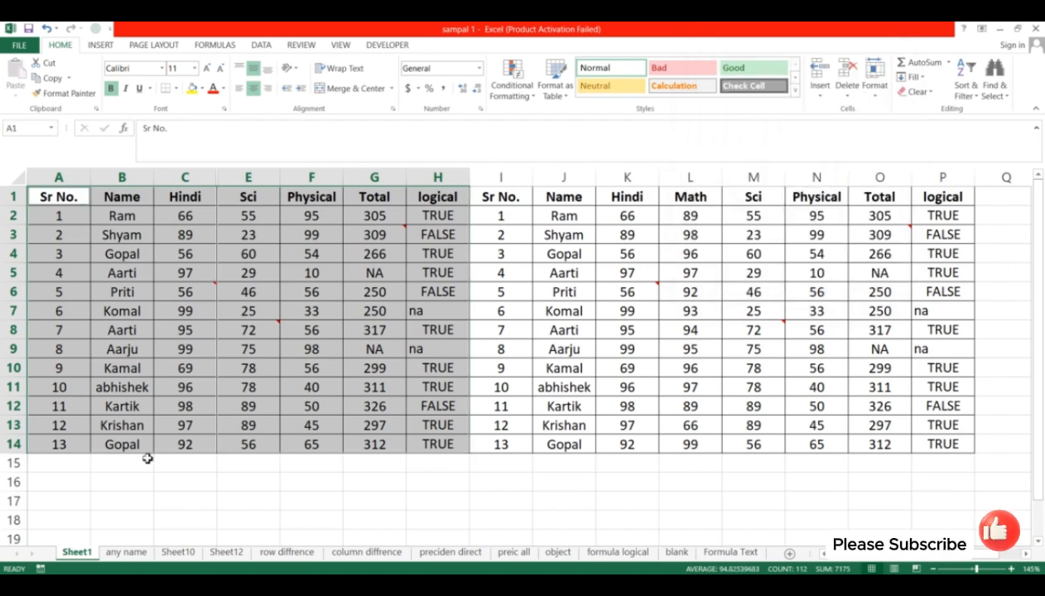
left_click(71, 485)
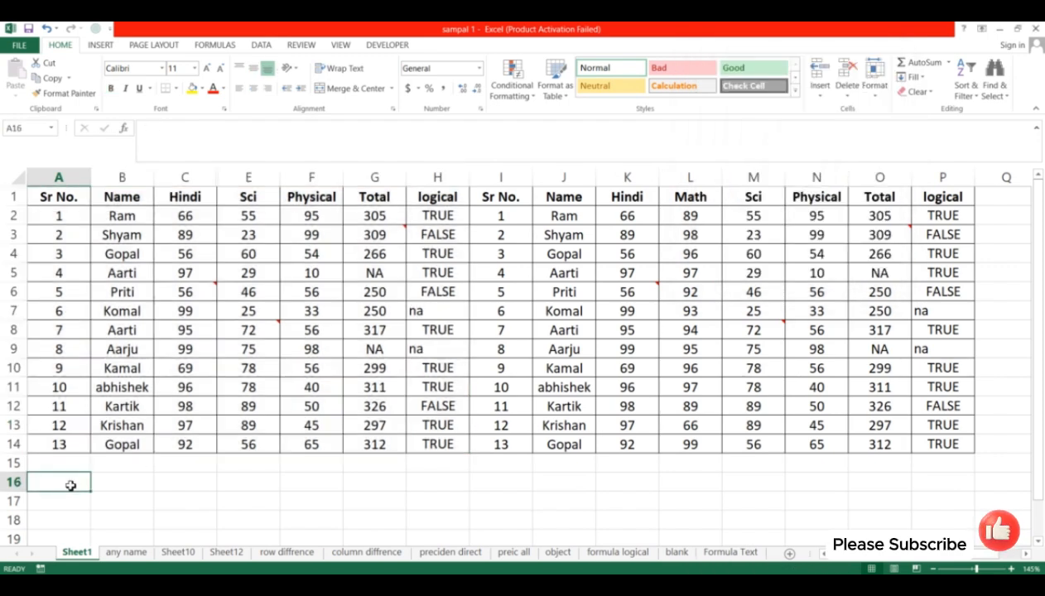
scroll(71, 486, "down", 3)
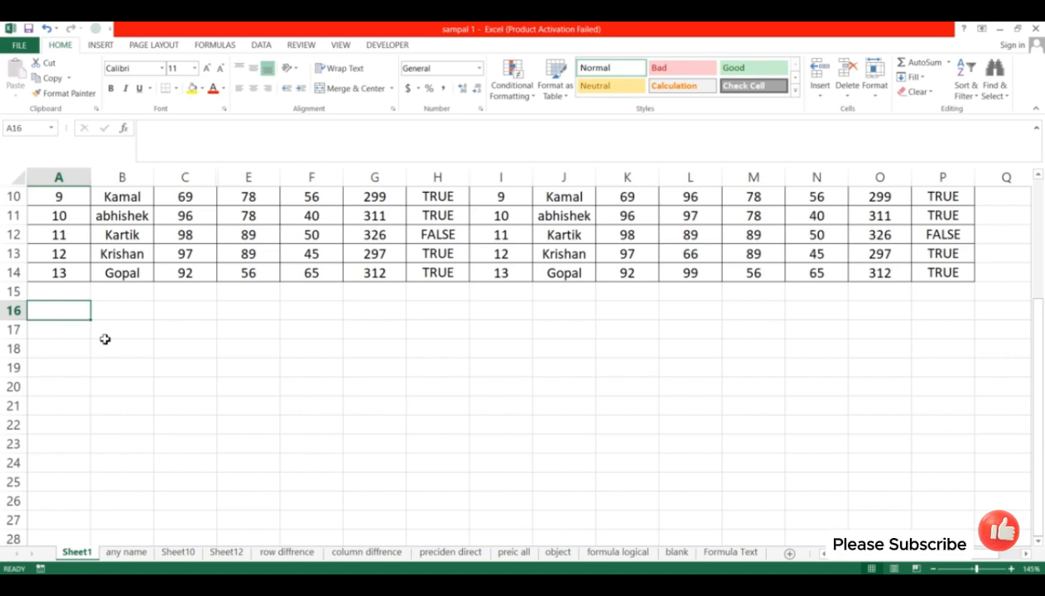
scroll(105, 340, "up", 3)
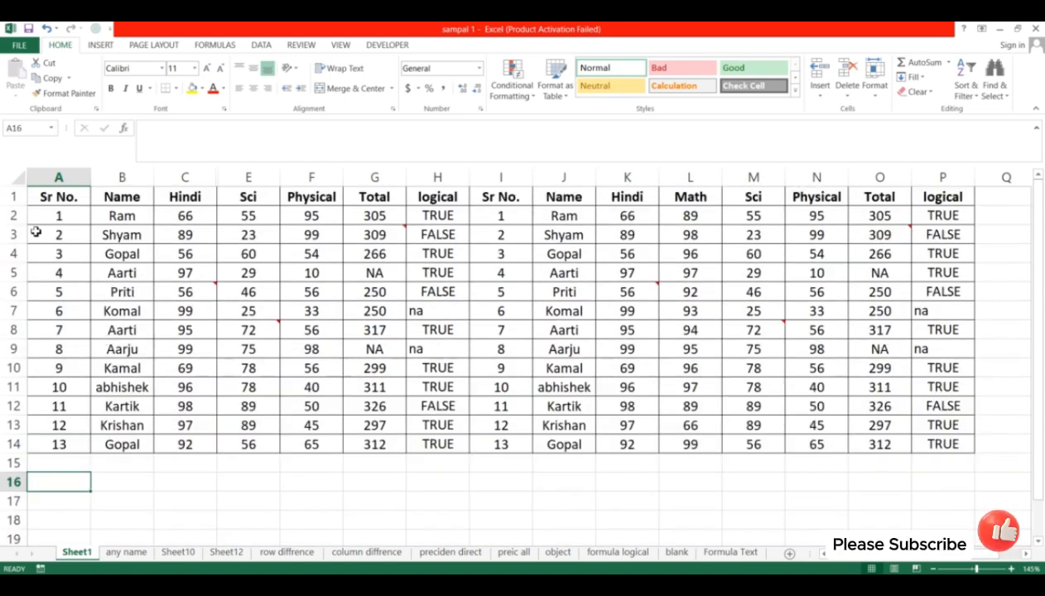
- Copy the table range A1:H14 and paste it below the original, starting at cell A16
left_click_drag(49, 196, 443, 447)
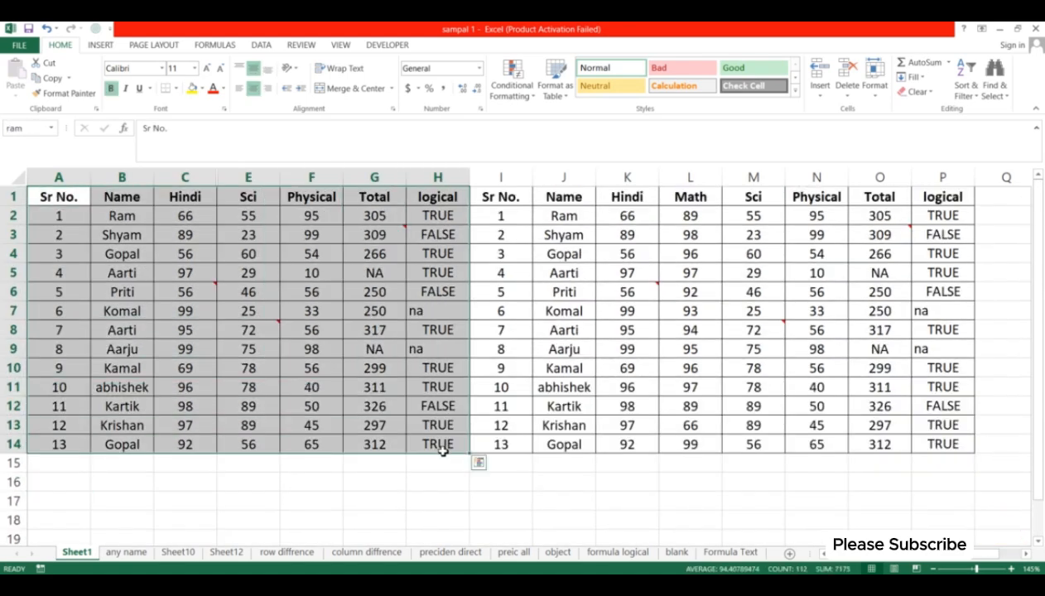
key("ctrl+c")
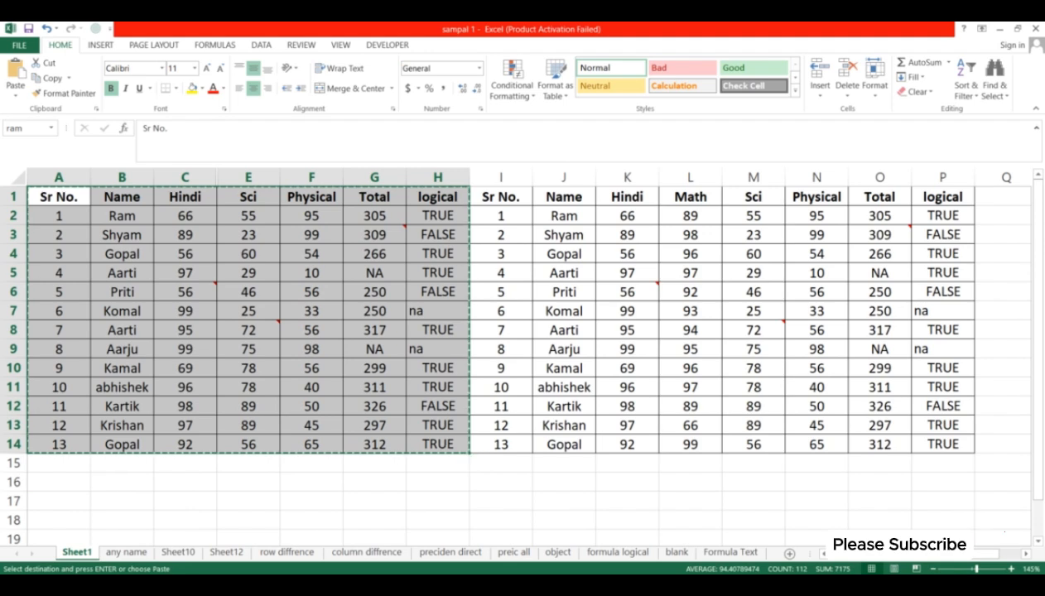
left_click(43, 485)
key("ctrl+v")
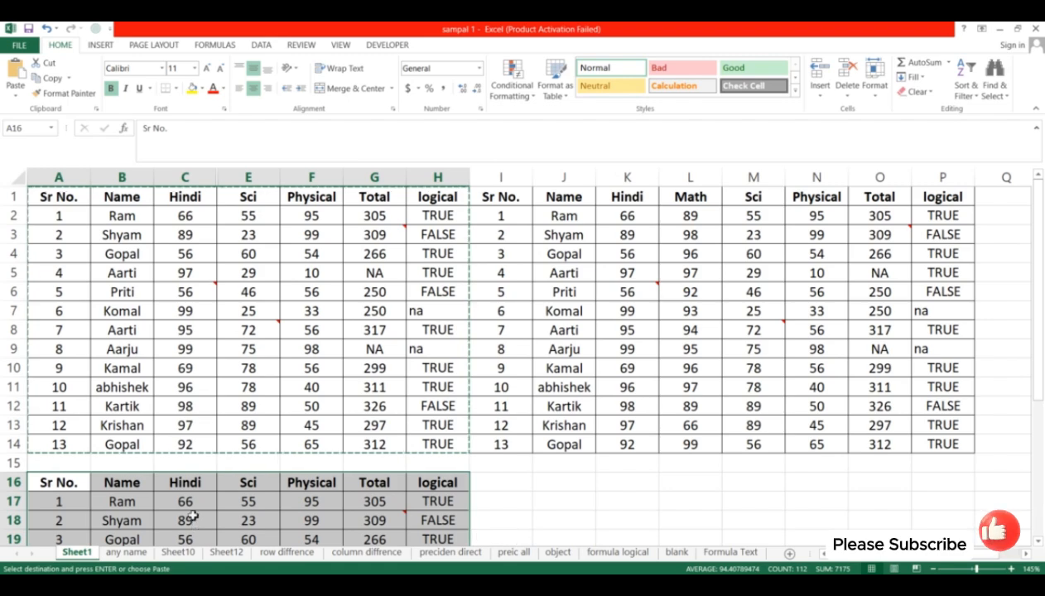
scroll(187, 469, "down", 1)
scroll(199, 249, "up", 1)
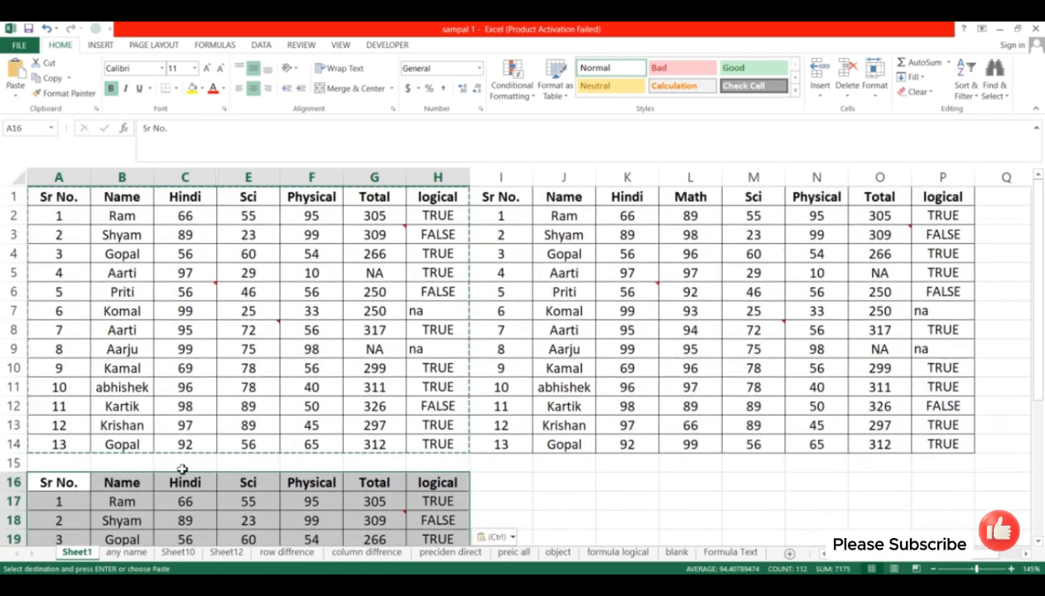
scroll(206, 451, "down", 1)
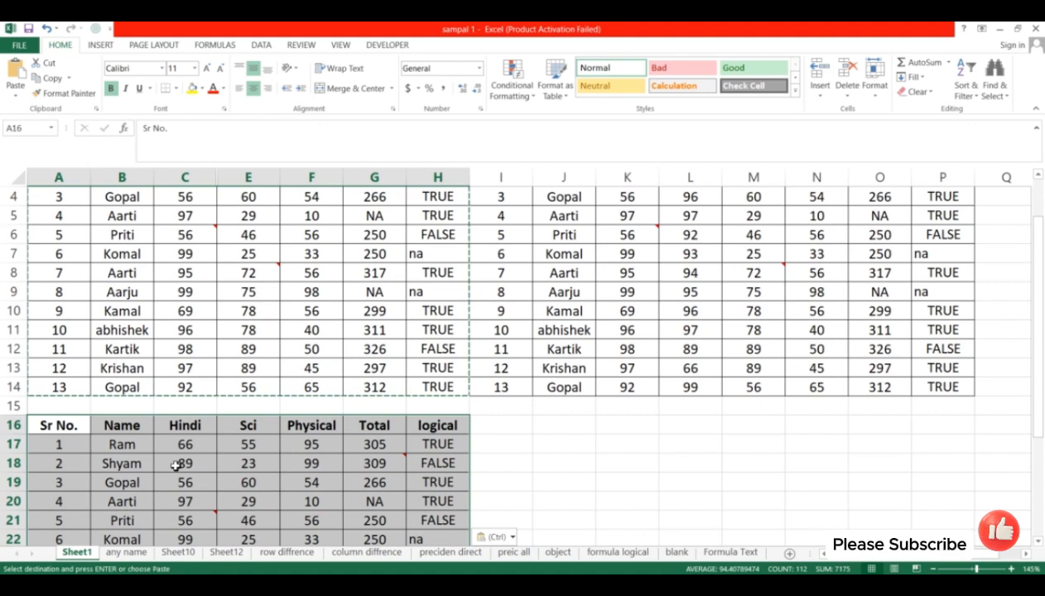
scroll(175, 464, "down", 1)
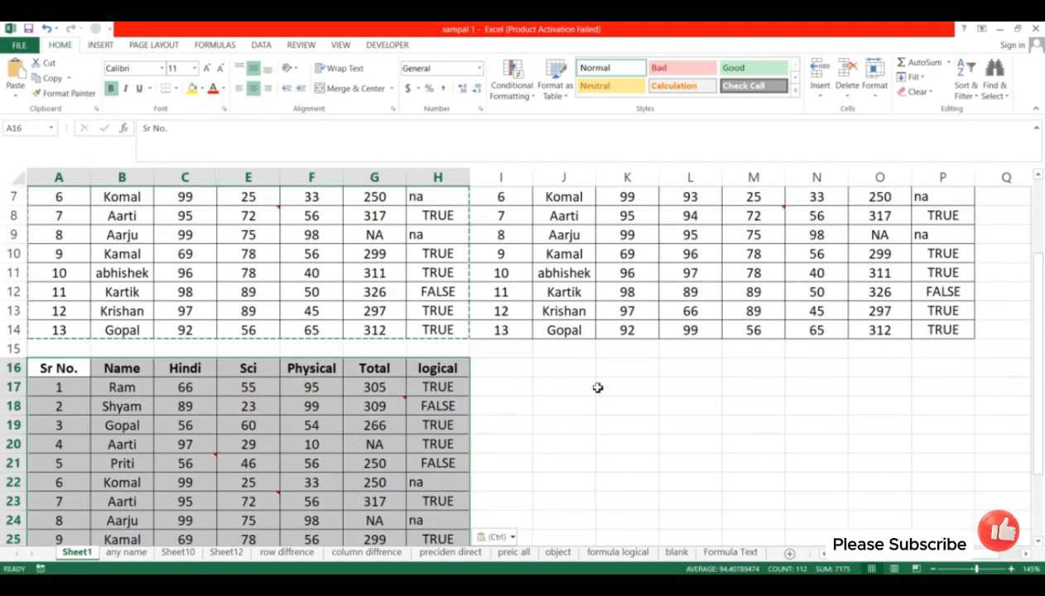
left_click(966, 83)
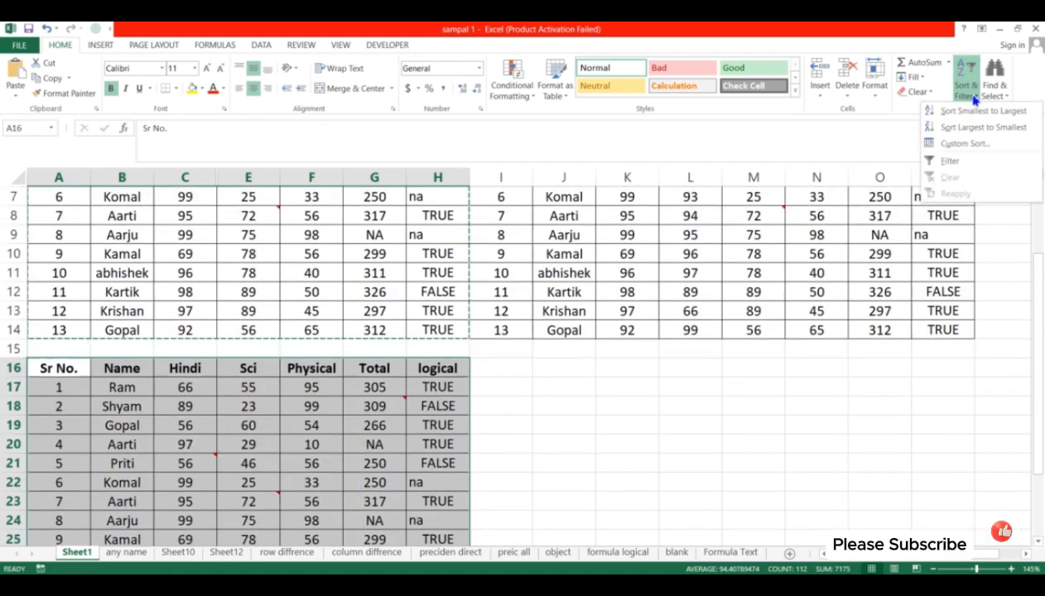
left_click(861, 477)
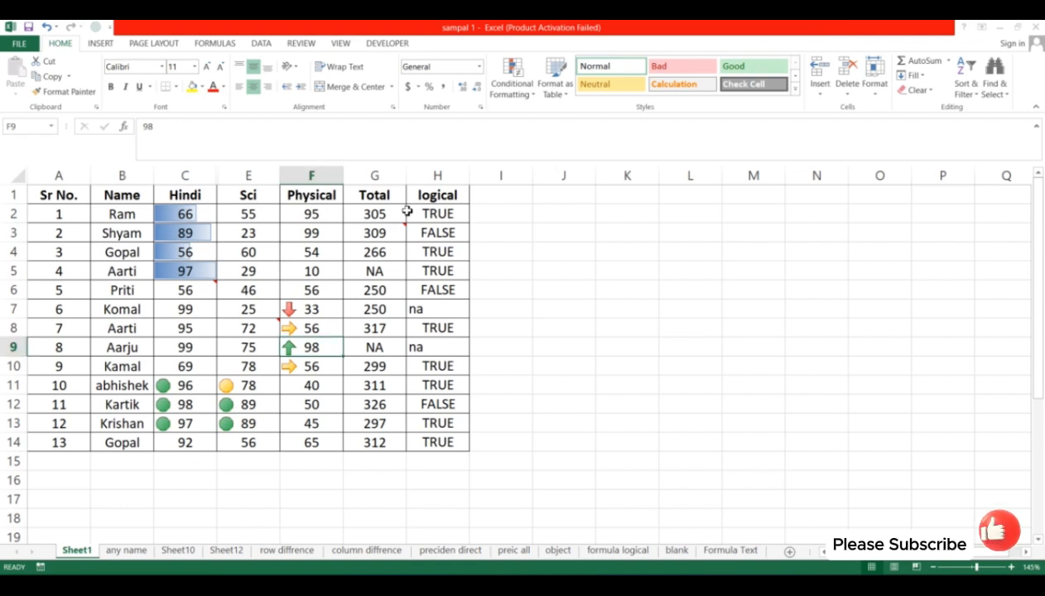
- Use Go To Special to select all cells with conditional formats on Sheet1, starting from cell I4
left_click(490, 255)
key("ctrl+g")
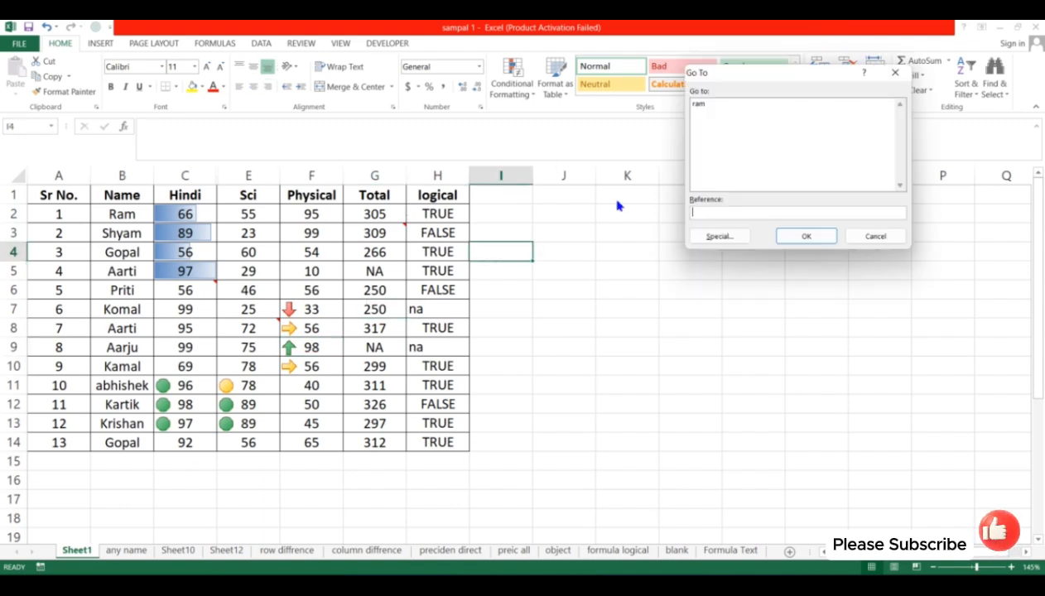
left_click(712, 237)
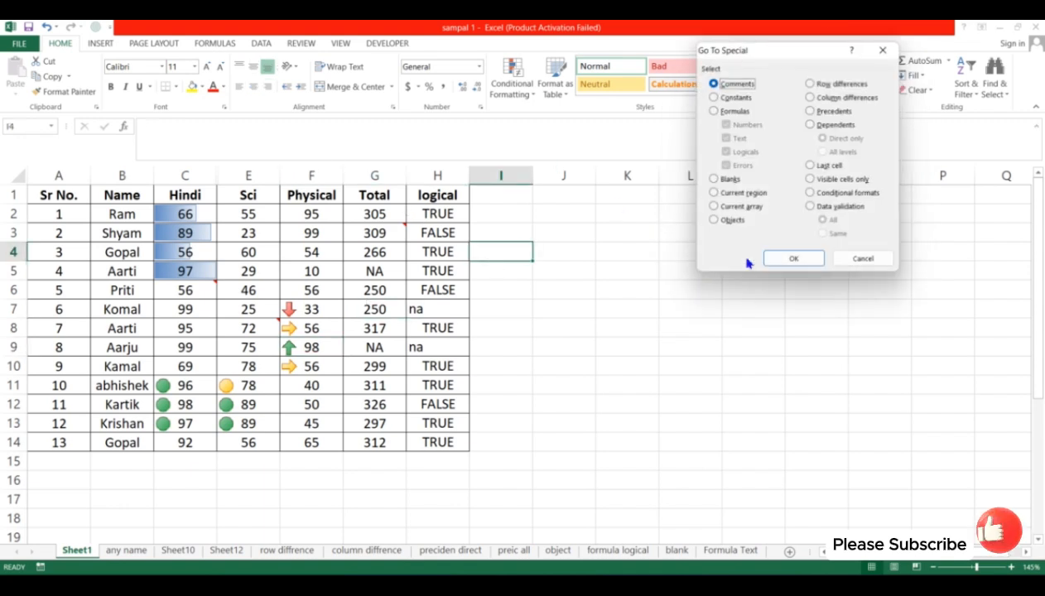
left_click(847, 192)
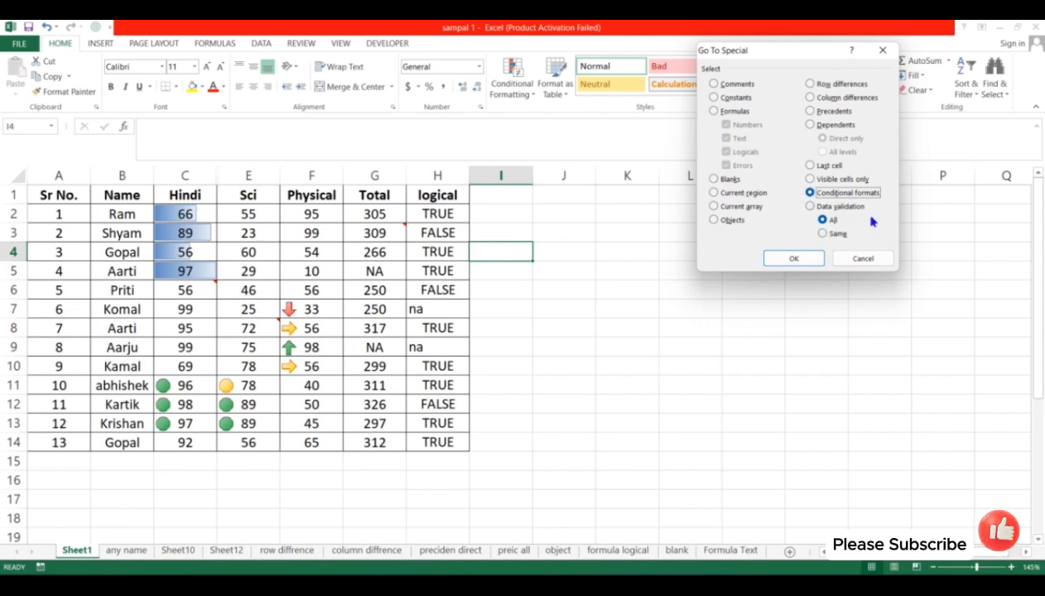
left_click(815, 260)
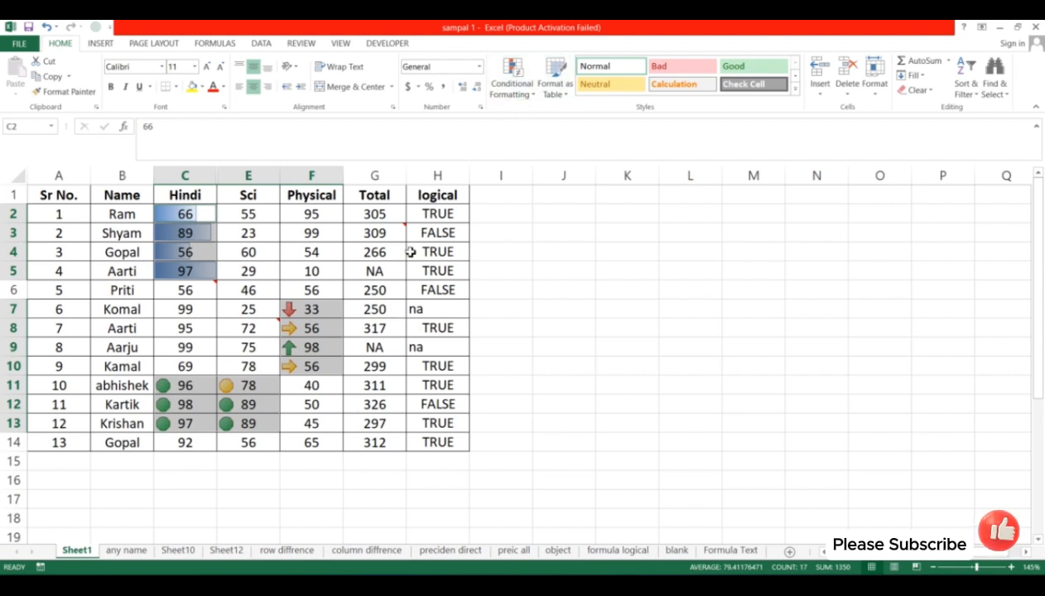
left_click(323, 415)
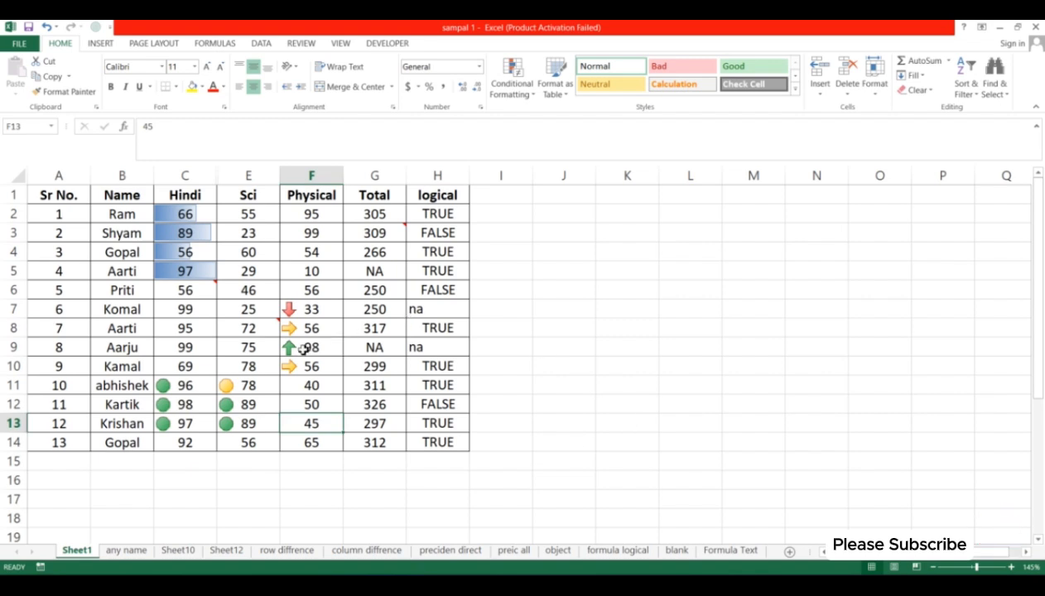
- From cell F9 in the Physical column, select only the cells with the same conditional format using Go To Special
left_click(333, 333)
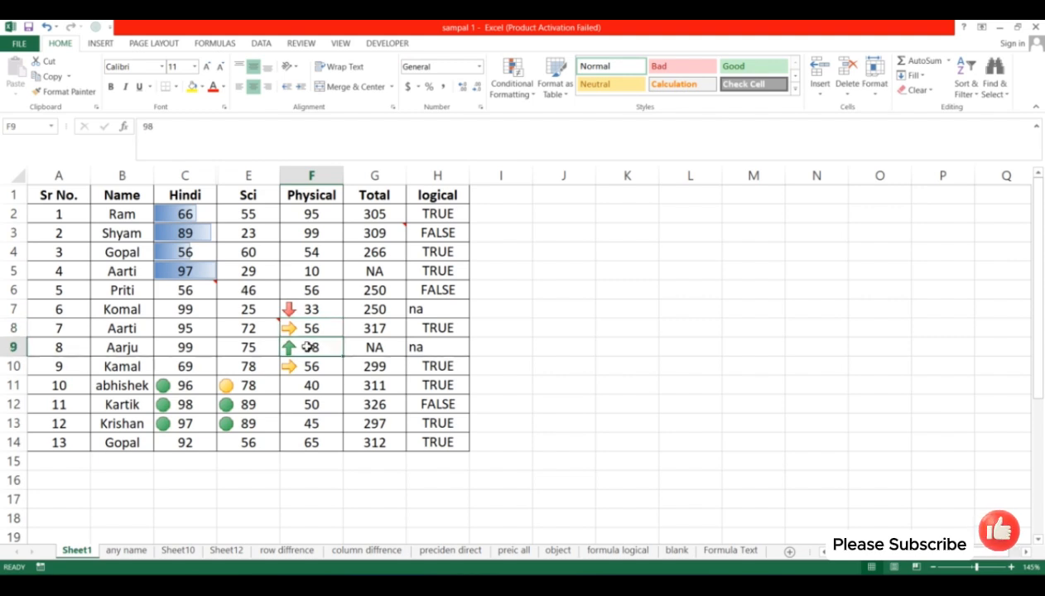
key("ctrl+g")
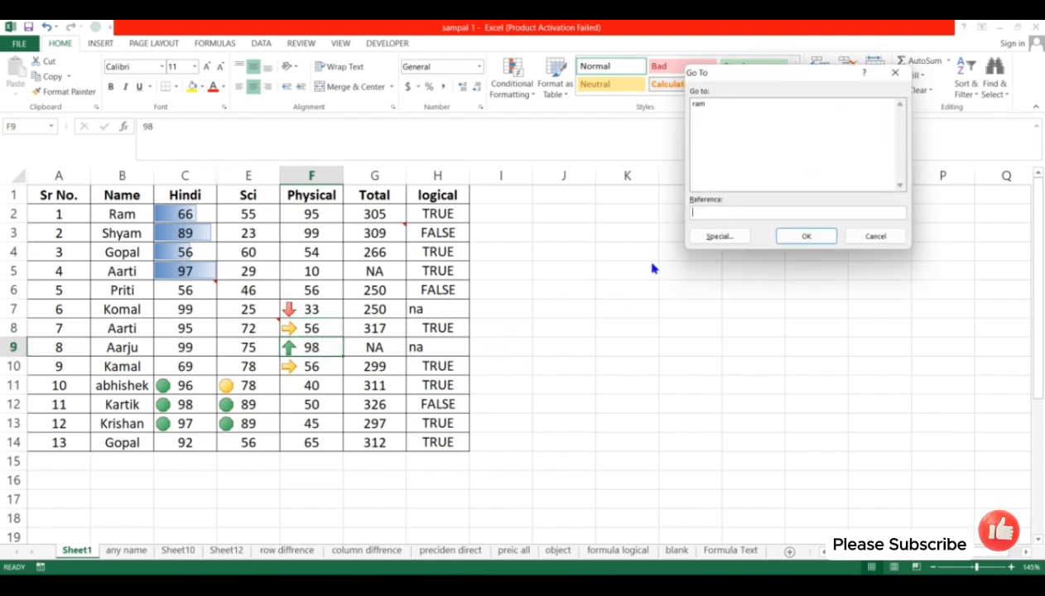
left_click(706, 238)
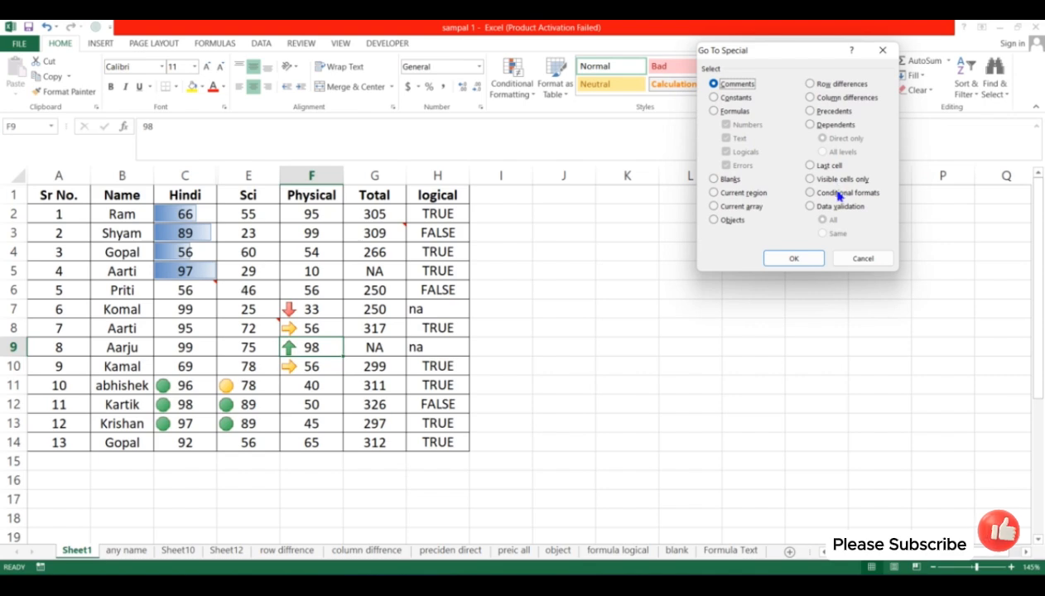
left_click(828, 193)
left_click(836, 235)
left_click(793, 258)
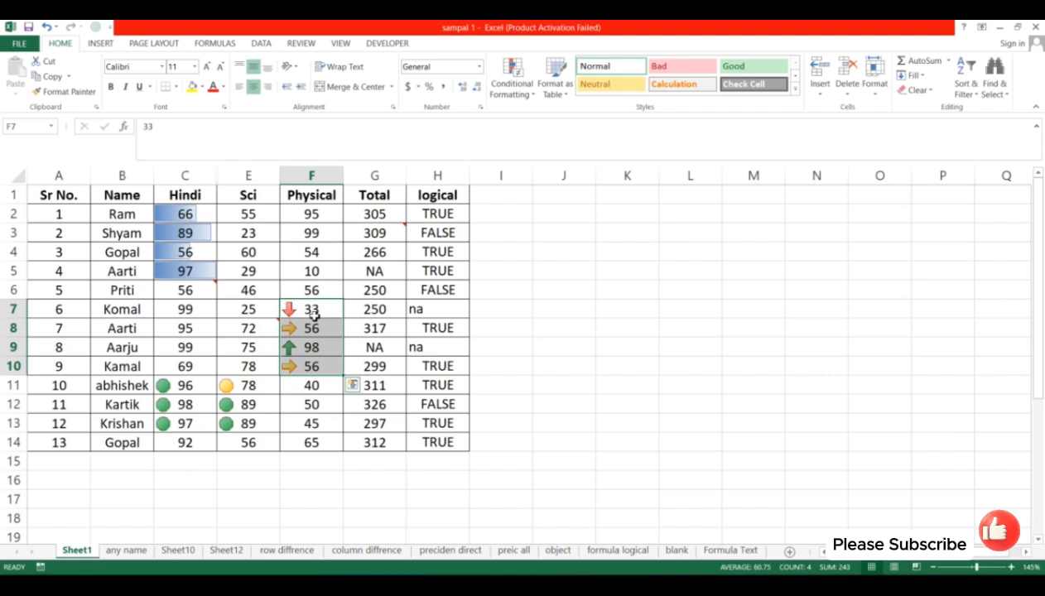
left_click(969, 96)
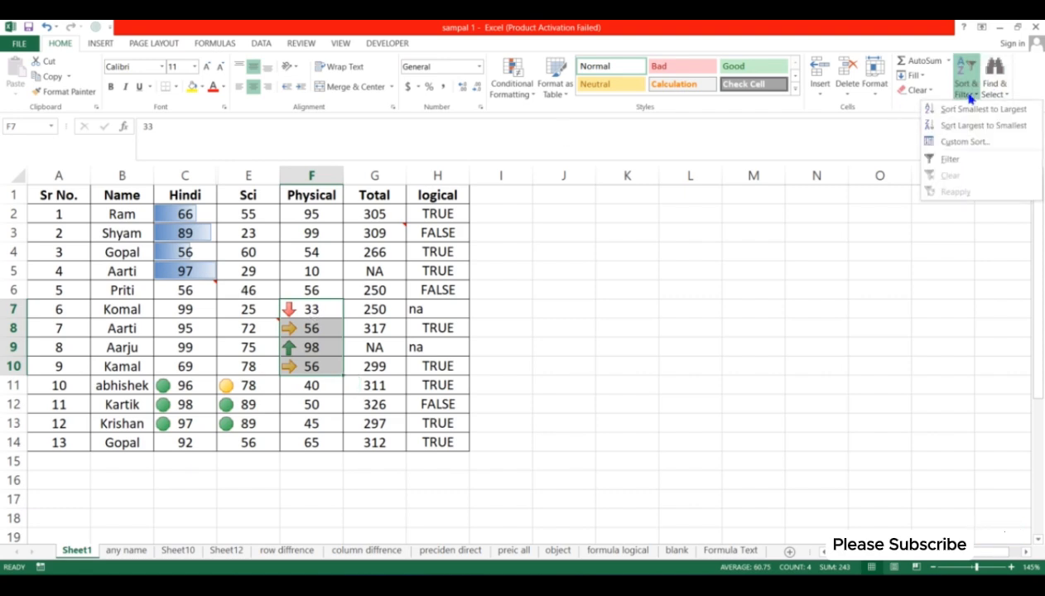
left_click(837, 270)
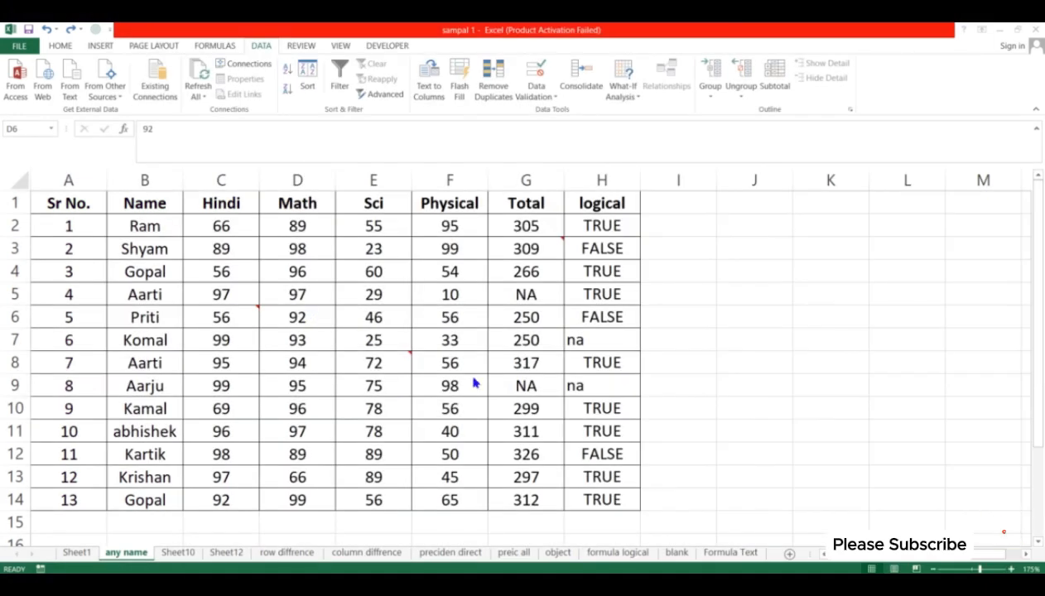
left_click(1018, 313)
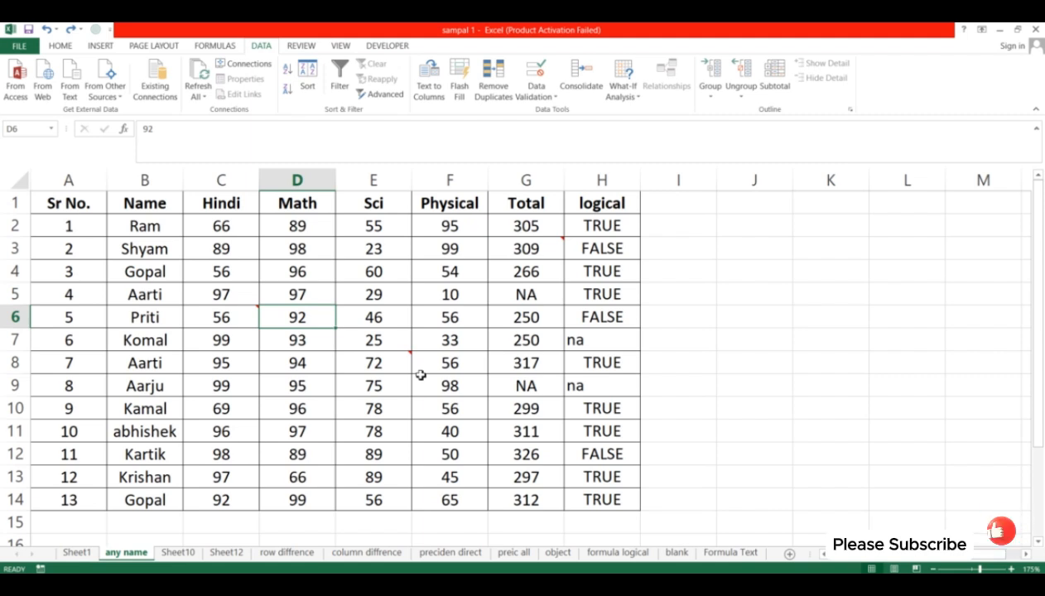
key("Left")
key("Left")
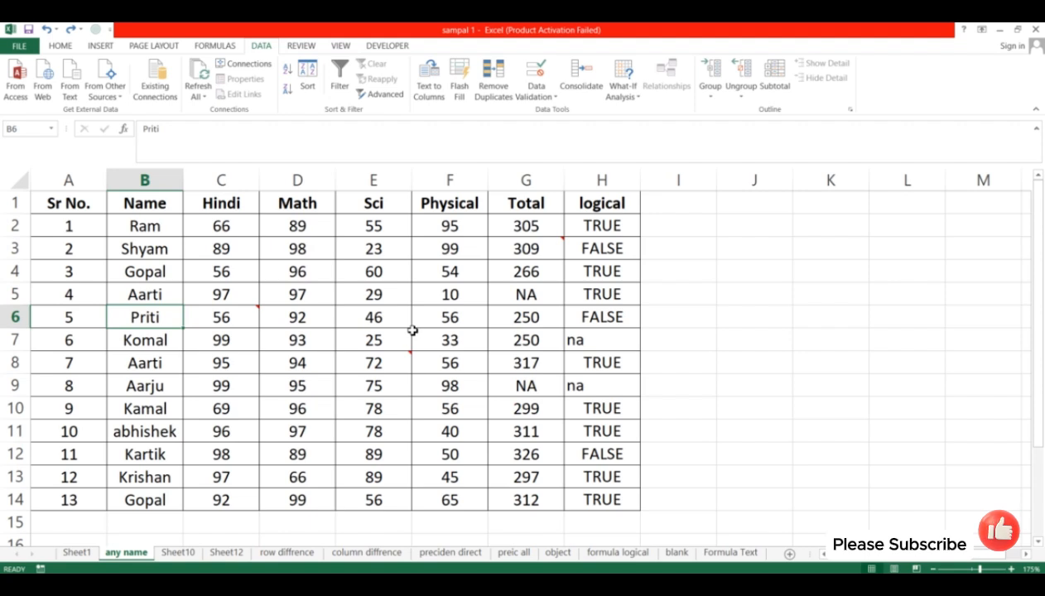
left_click(306, 292)
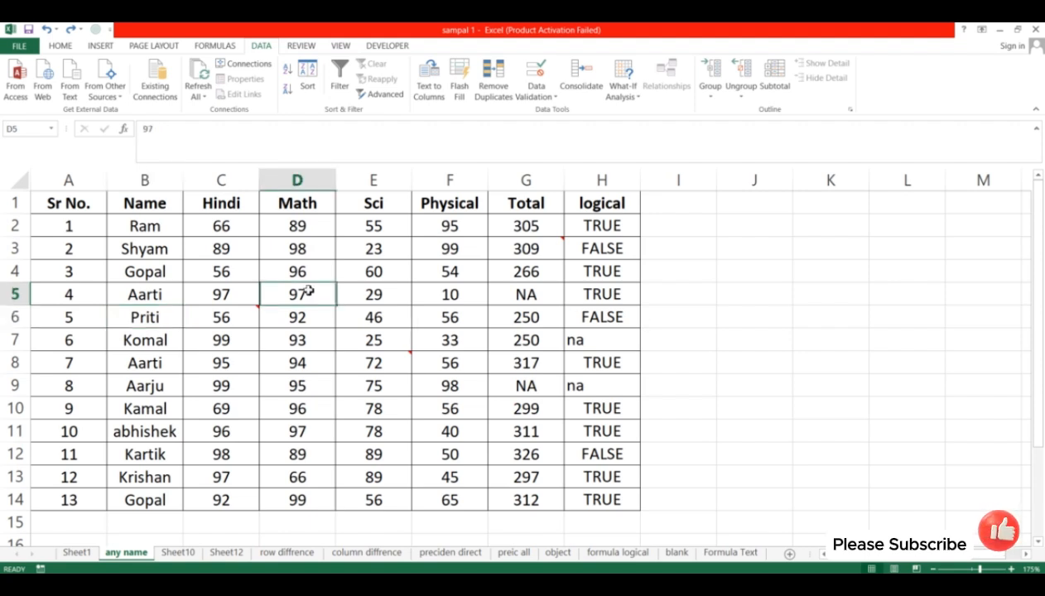
- Apply data validation to the marks in C2:F14, allowing only whole numbers between 10 and 100
left_click(239, 225)
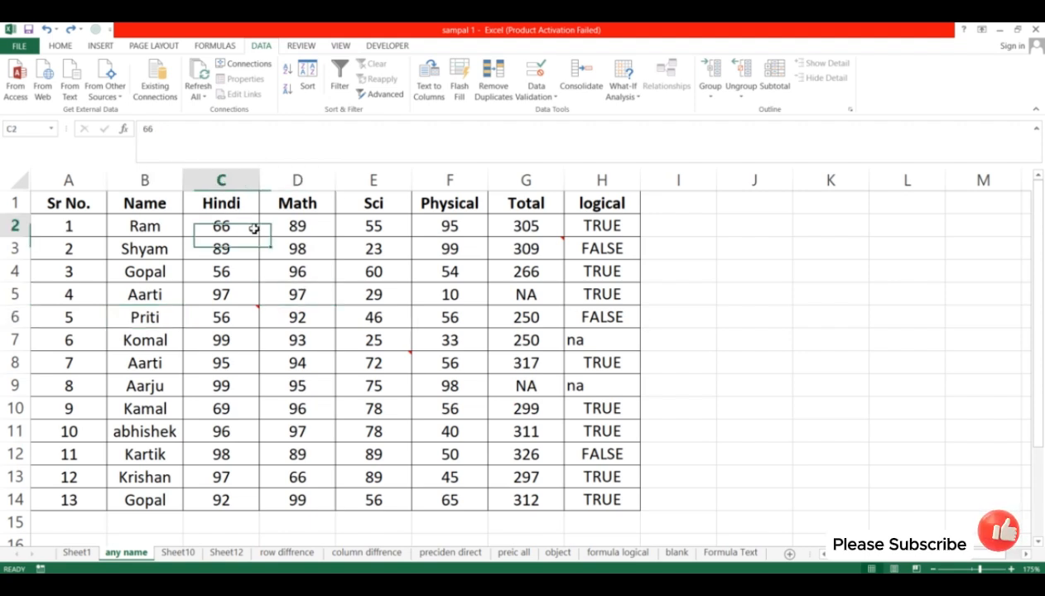
left_click_drag(221, 227, 468, 492)
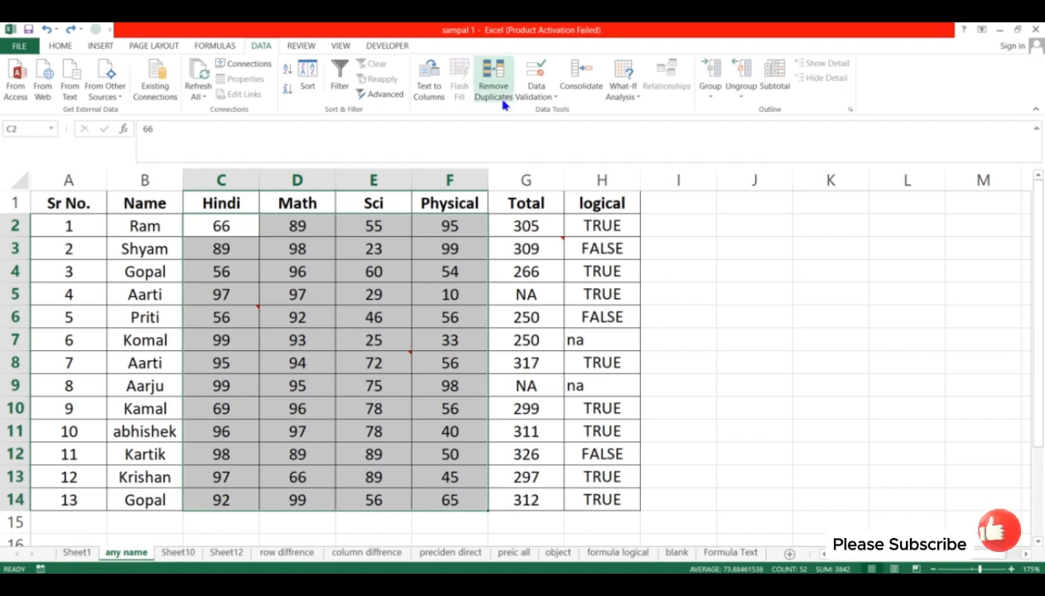
left_click(543, 92)
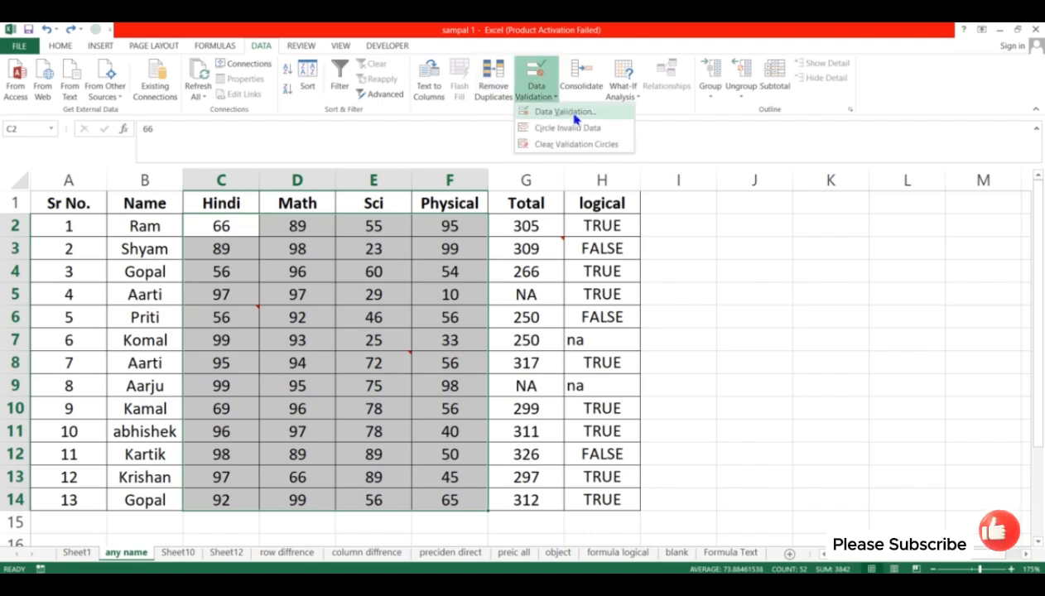
left_click(576, 112)
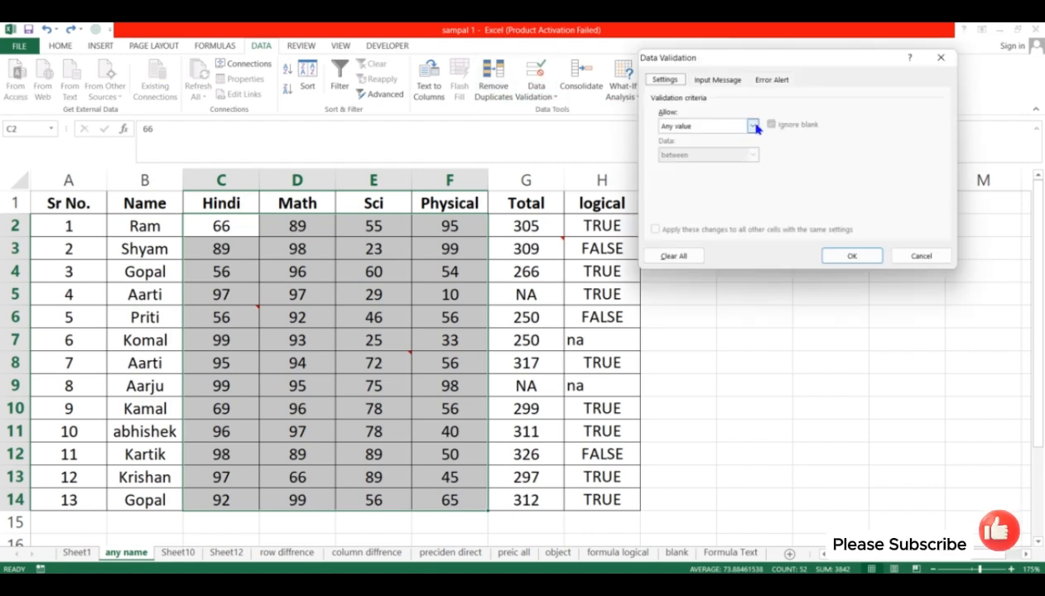
left_click(752, 126)
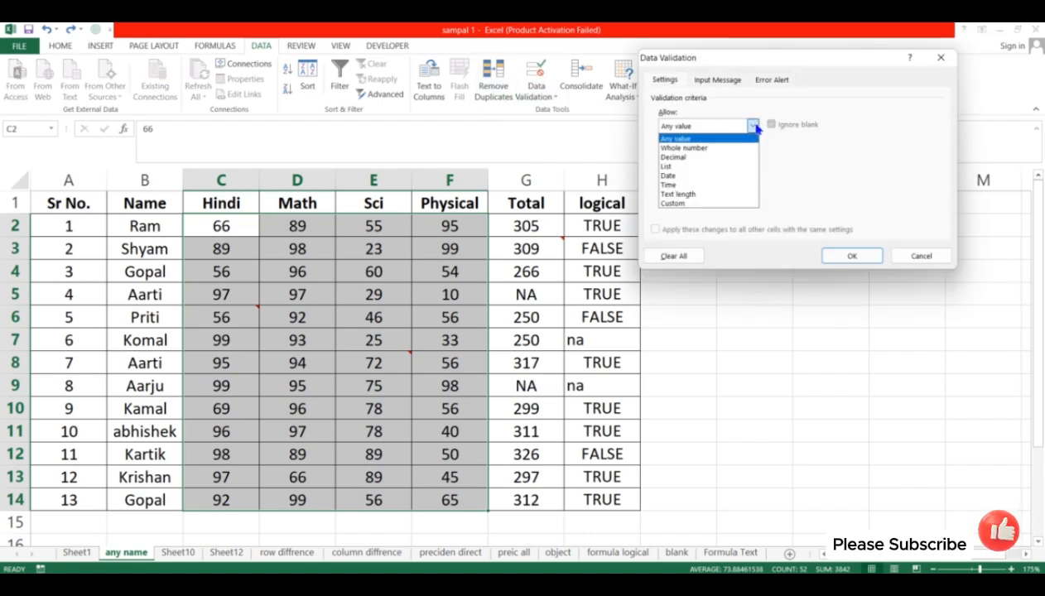
left_click(716, 149)
left_click(725, 184)
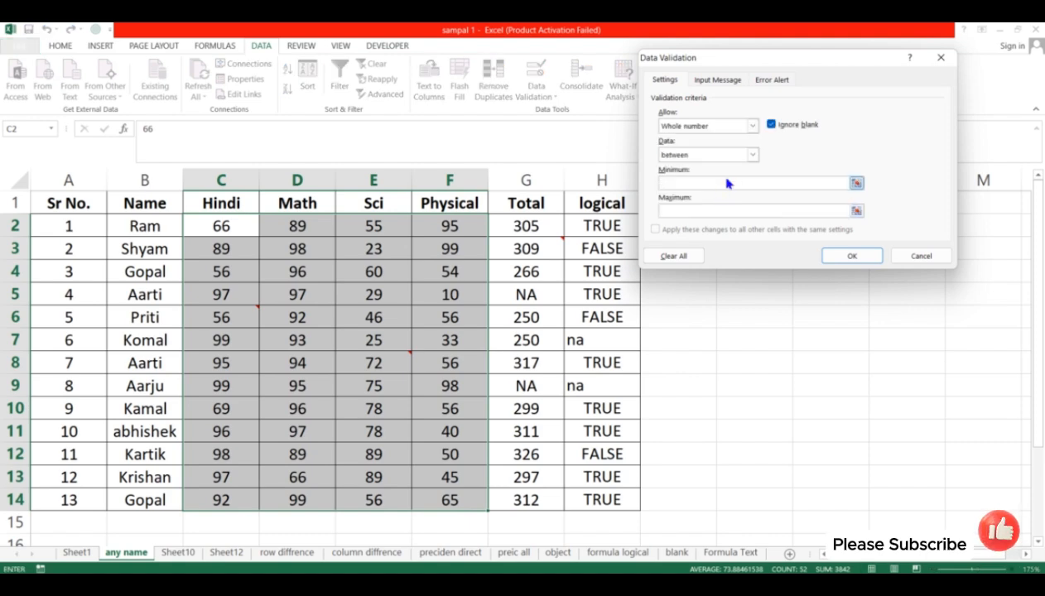
type("10")
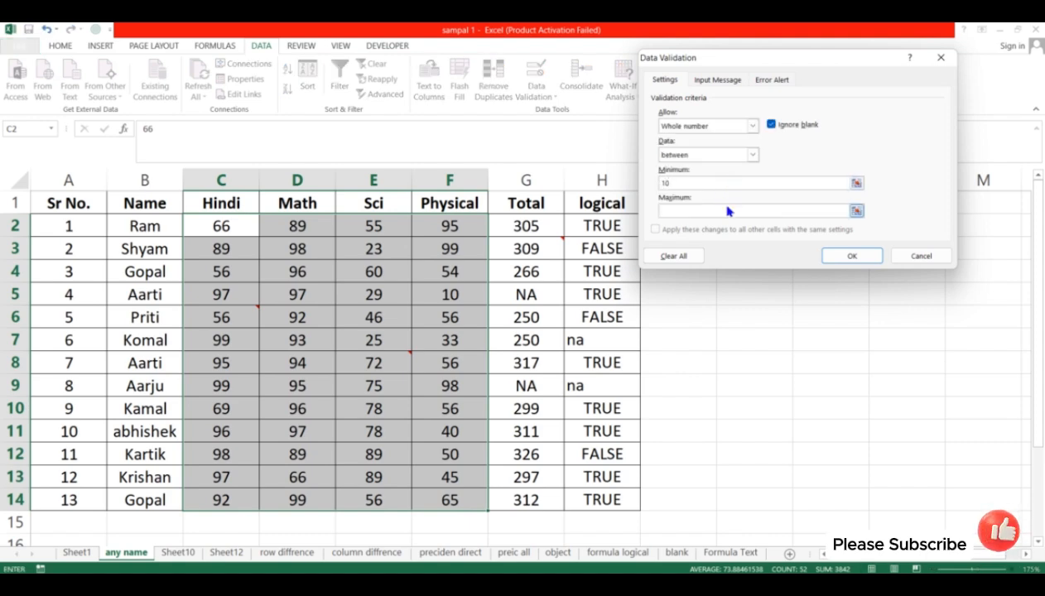
left_click(711, 214)
type("100")
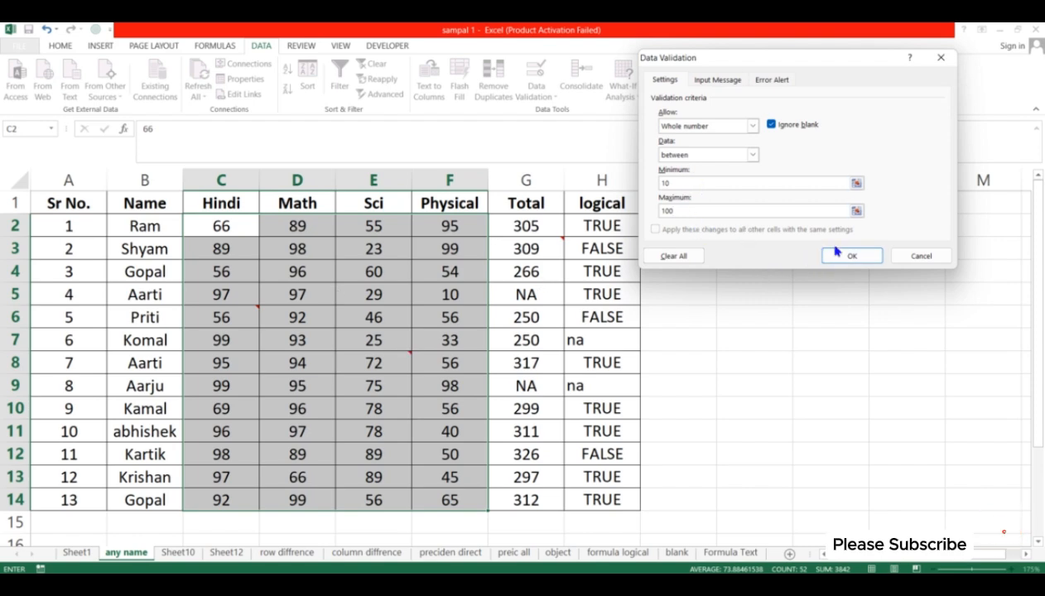
left_click(854, 257)
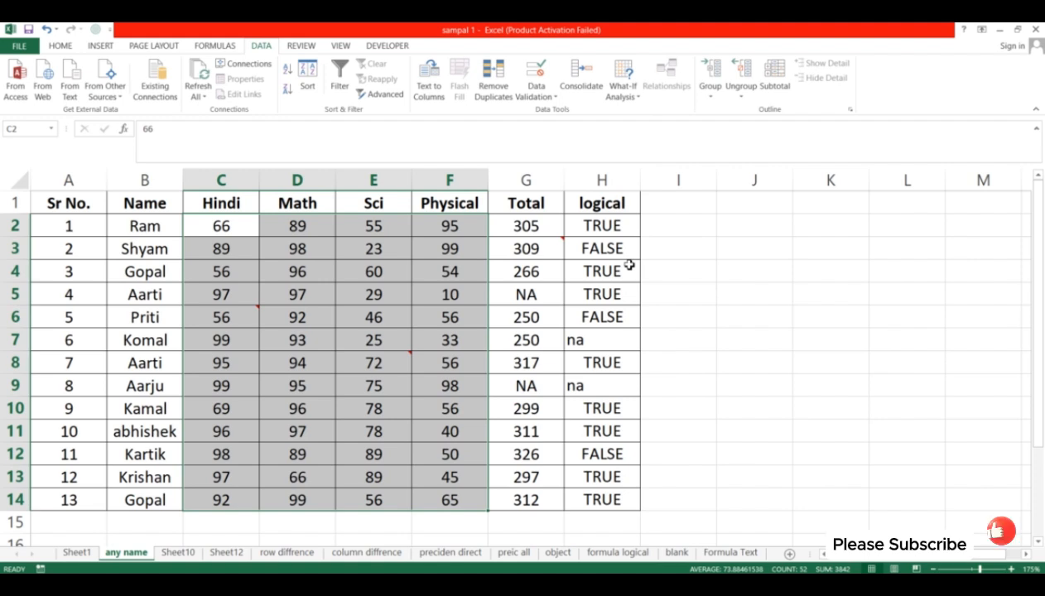
- Try to enter 101 in cell E4 of the Sci column to test the validation rule
left_click(389, 274)
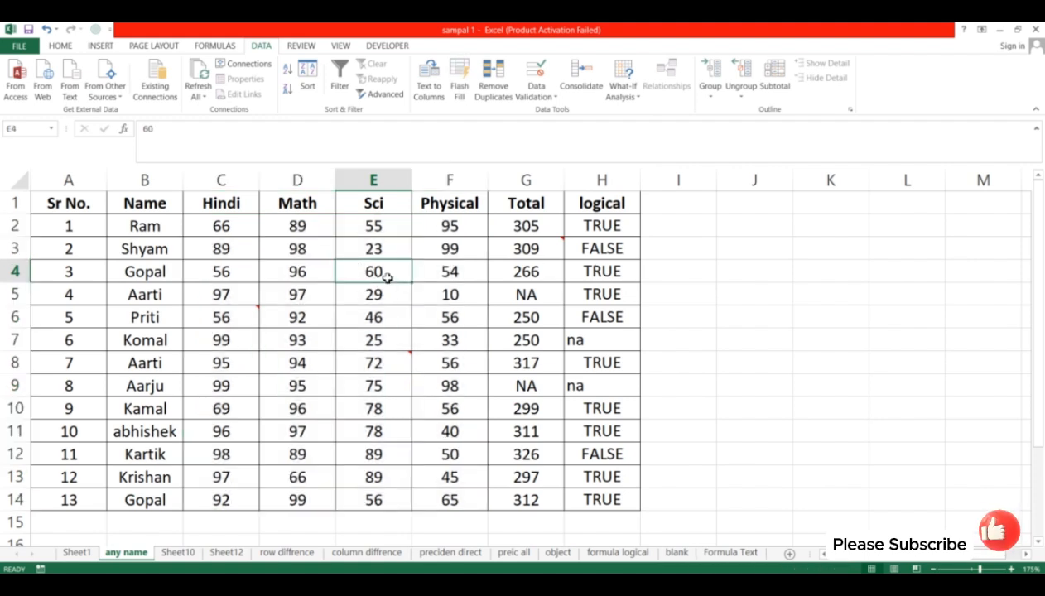
key("BackSpace")
type("101")
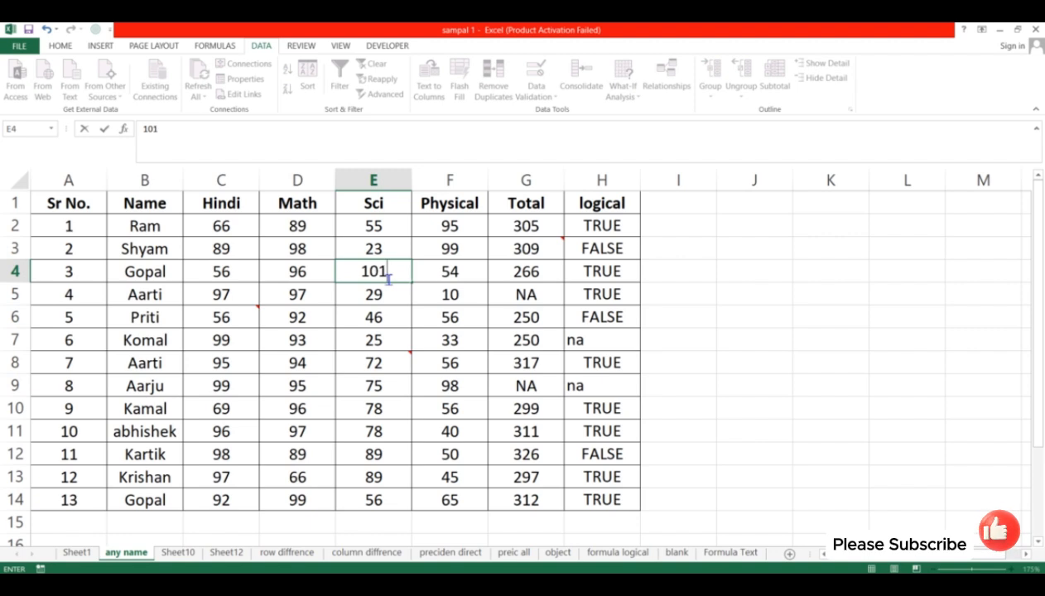
key("Return")
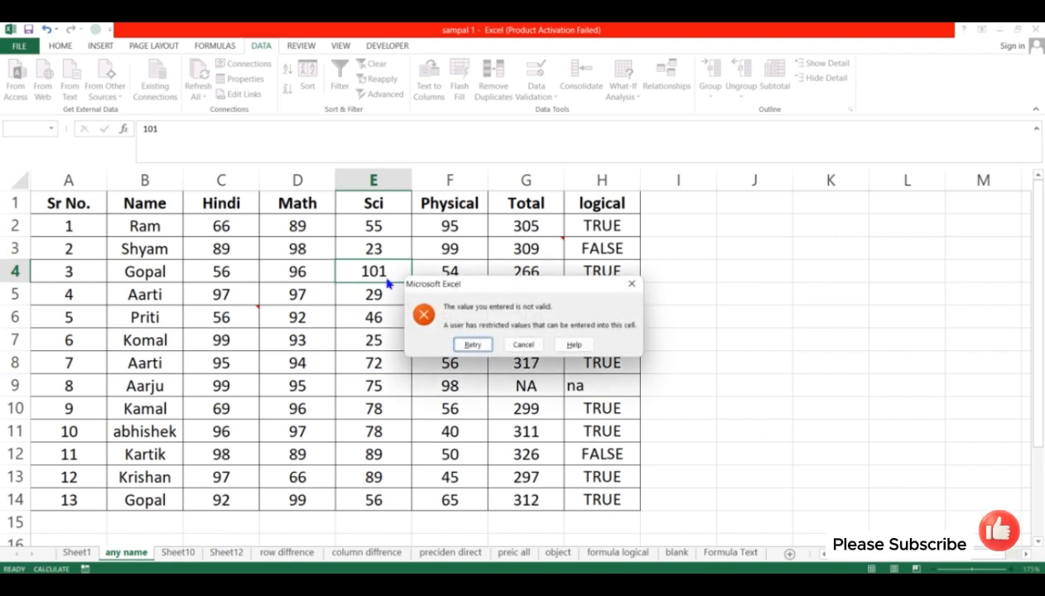